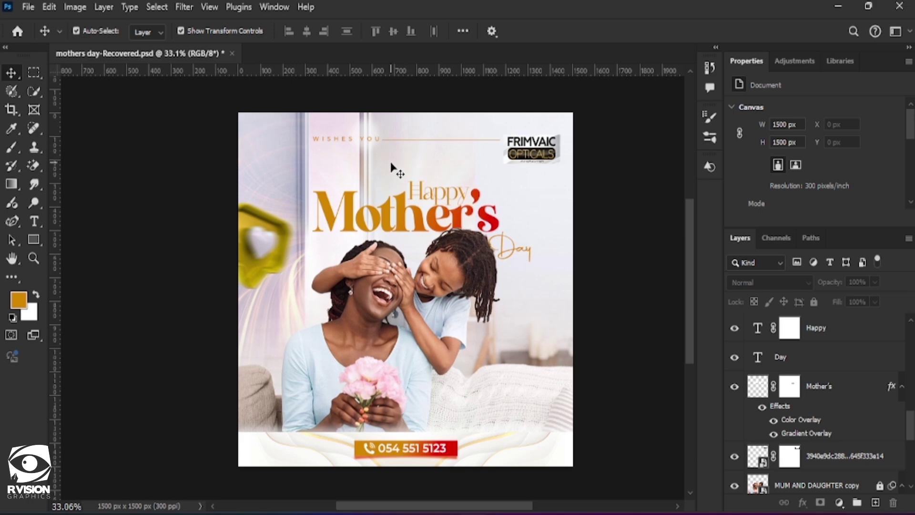
# Step: Create a new document named "mother", 5 x 5 inches at 300 pixels/centimeter, in RGB colour with a white background
pyautogui.click(29, 7)
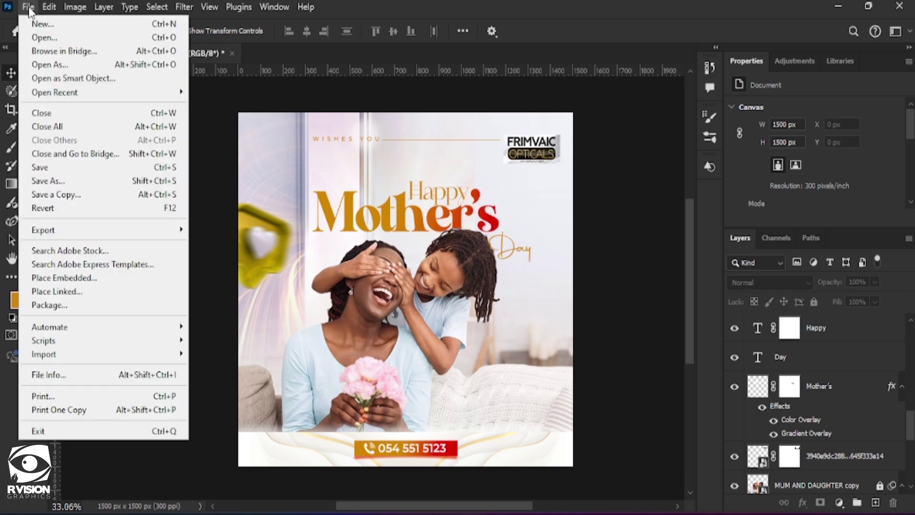
pyautogui.click(36, 17)
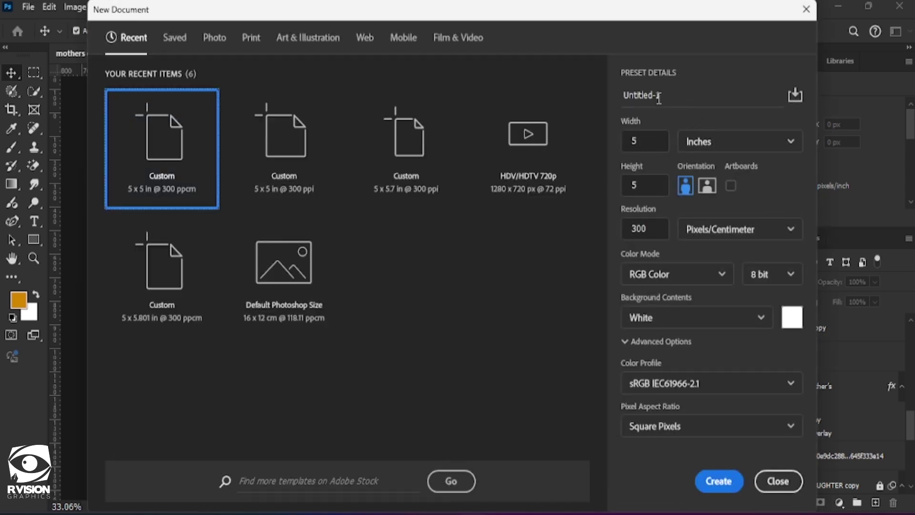
pyautogui.click(679, 89)
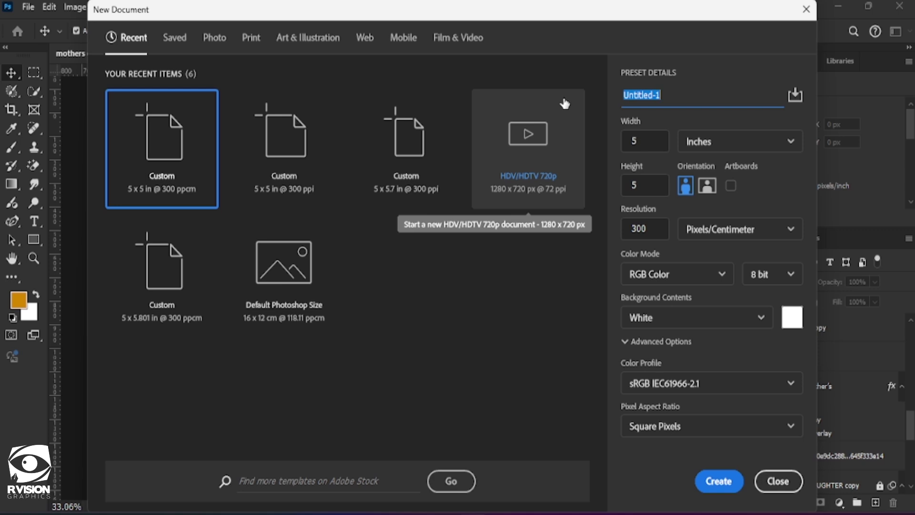
pyautogui.write('mother')
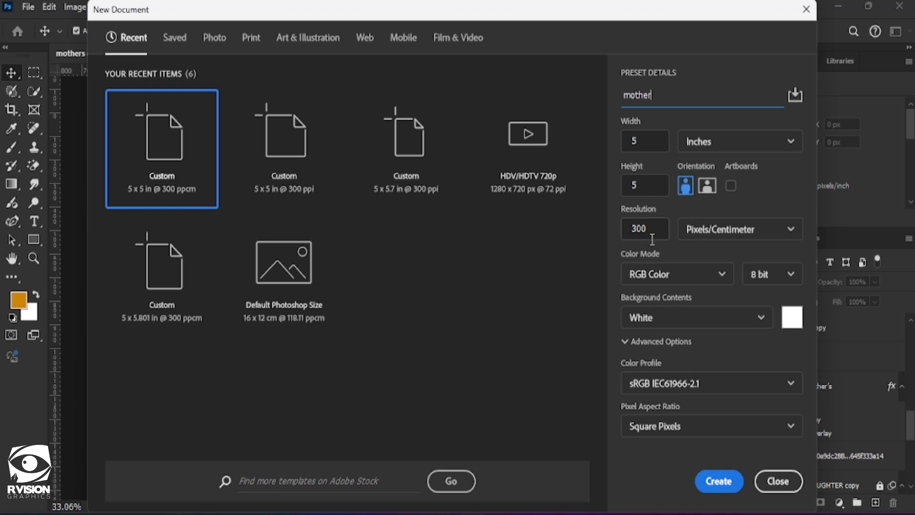
pyautogui.click(725, 485)
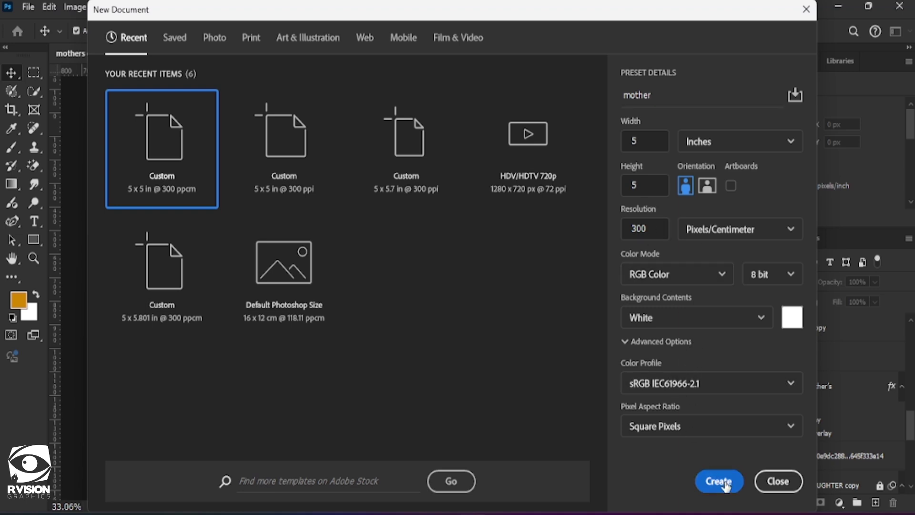
pyautogui.click(726, 485)
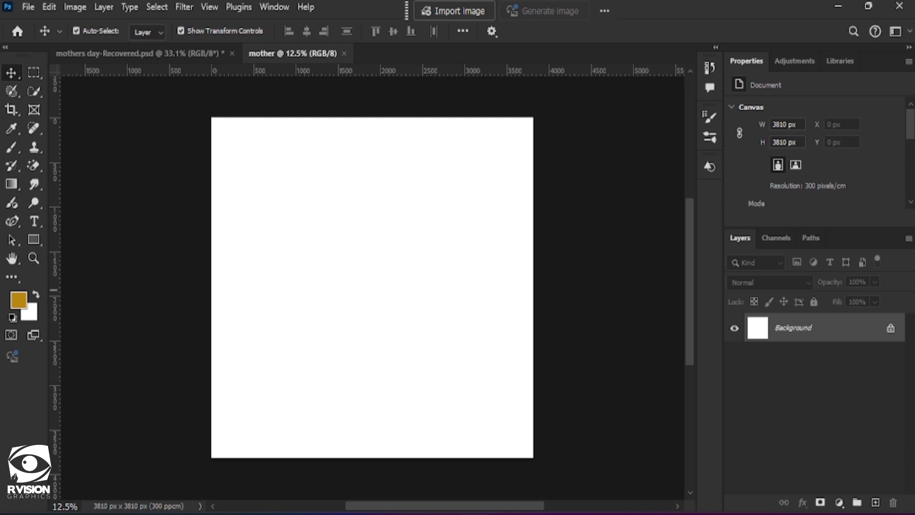
# Step: Place the pale room image with the glowing doorway so it fills the whole canvas
pyautogui.moveTo(0, 157); pyautogui.dragTo(385, 284)
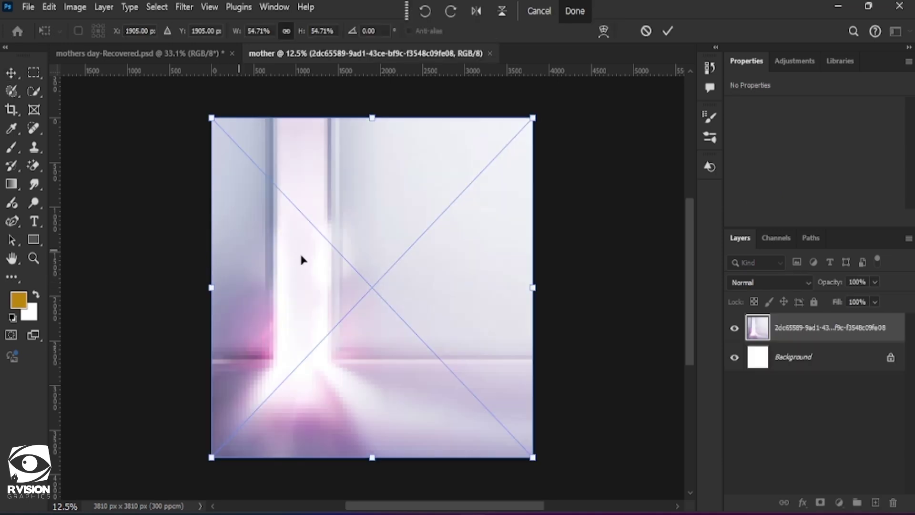
pyautogui.click(667, 32)
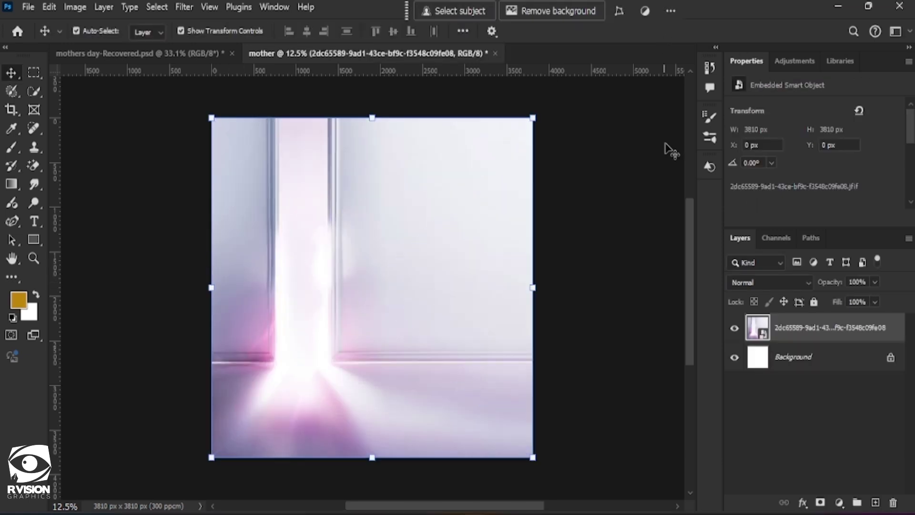
pyautogui.click(554, 205)
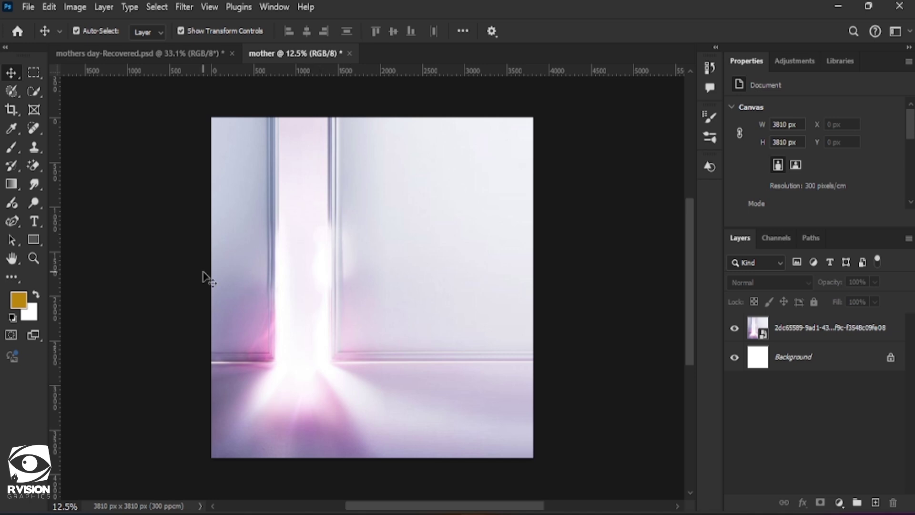
# Step: Place the orange sunburst image "download (58)" over the background at full canvas height
pyautogui.moveTo(143, 252); pyautogui.dragTo(386, 317)
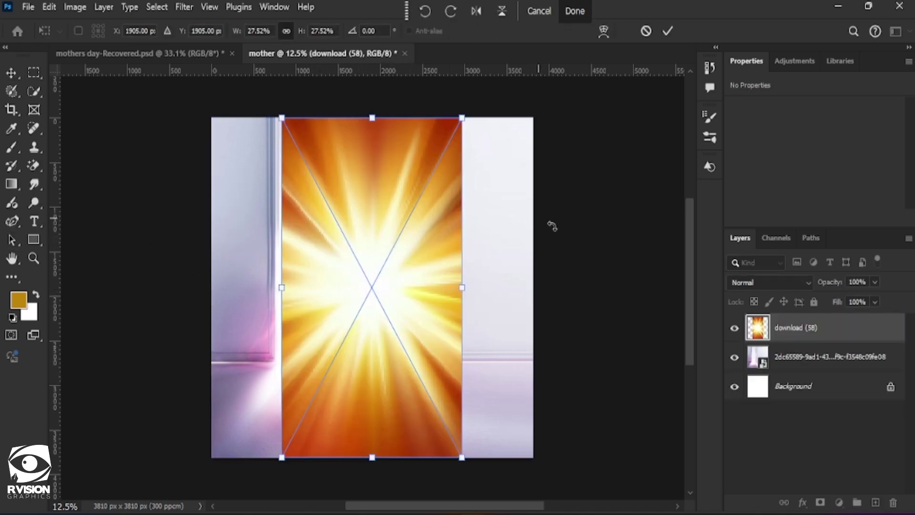
pyautogui.click(667, 31)
pyautogui.moveTo(335, 255); pyautogui.dragTo(355, 253)
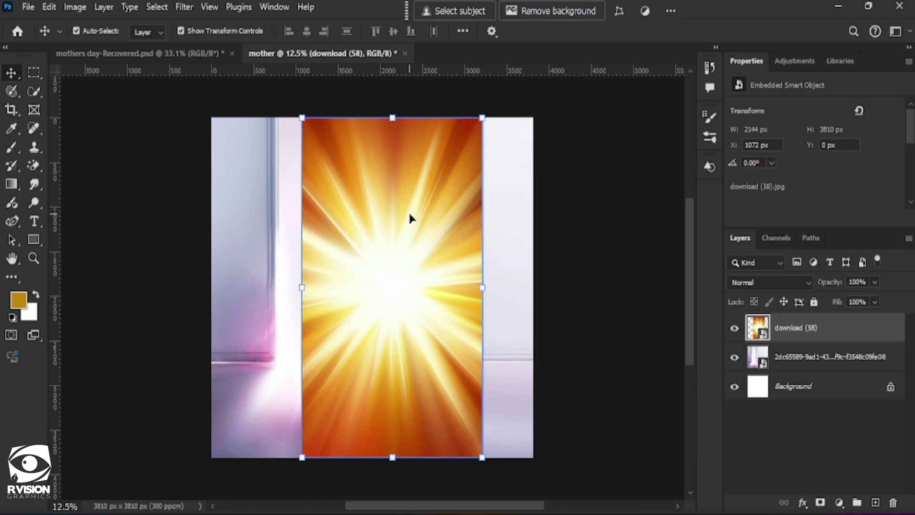
pyautogui.click(28, 8)
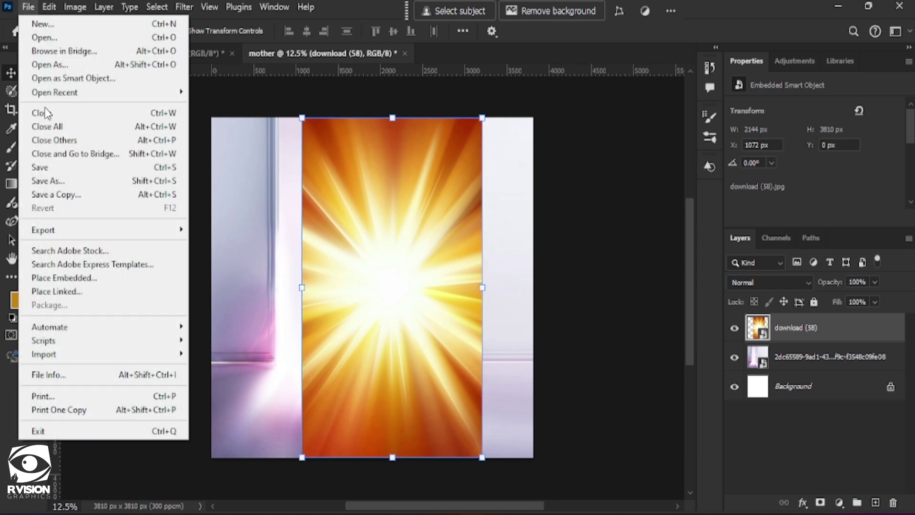
pyautogui.click(64, 280)
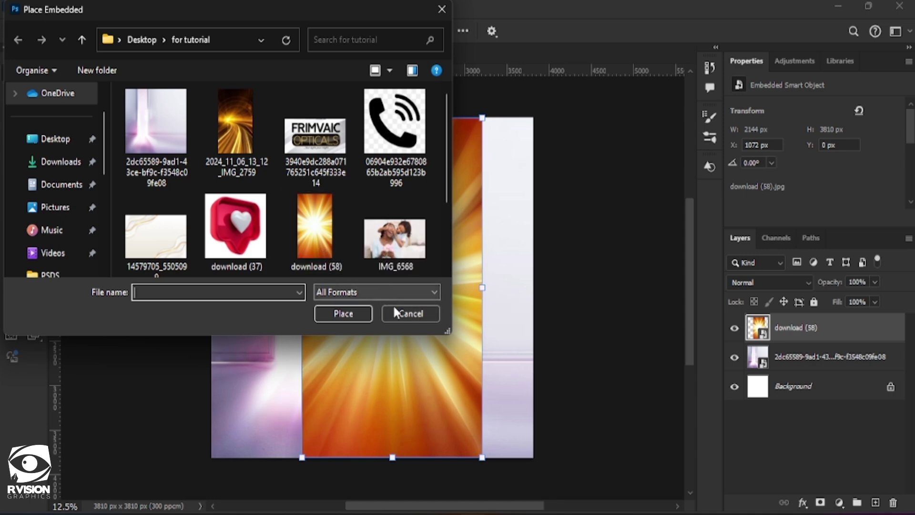
pyautogui.click(408, 315)
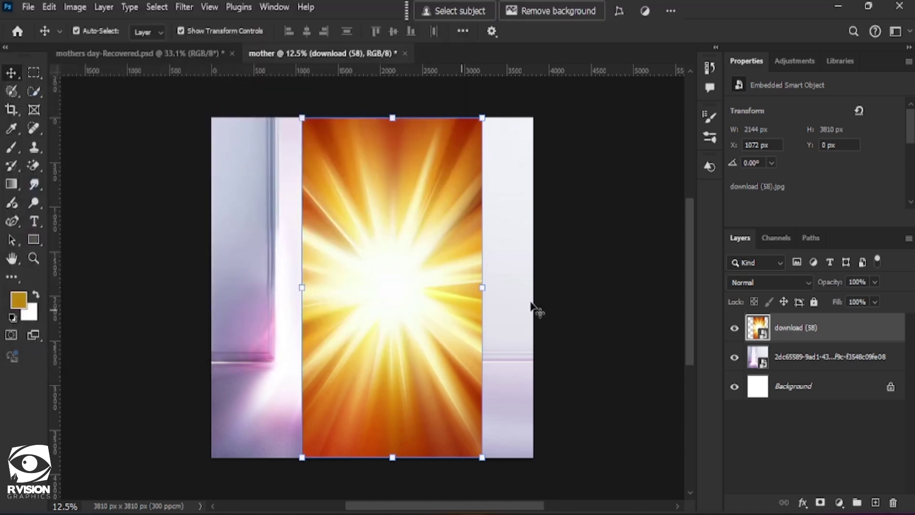
# Step: Move the sunburst left to X 625 px, over the glowing doorway, and set its blend mode to Overlay
pyautogui.moveTo(407, 262); pyautogui.dragTo(374, 269)
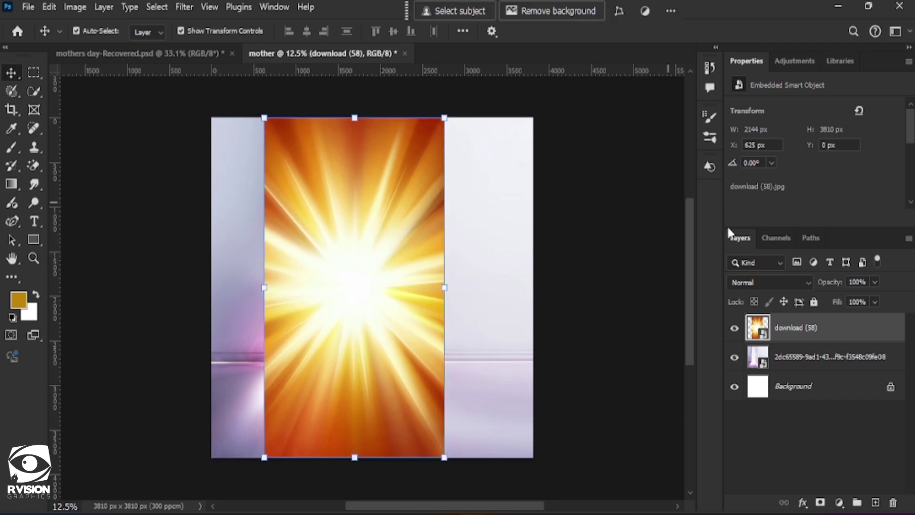
pyautogui.click(785, 282)
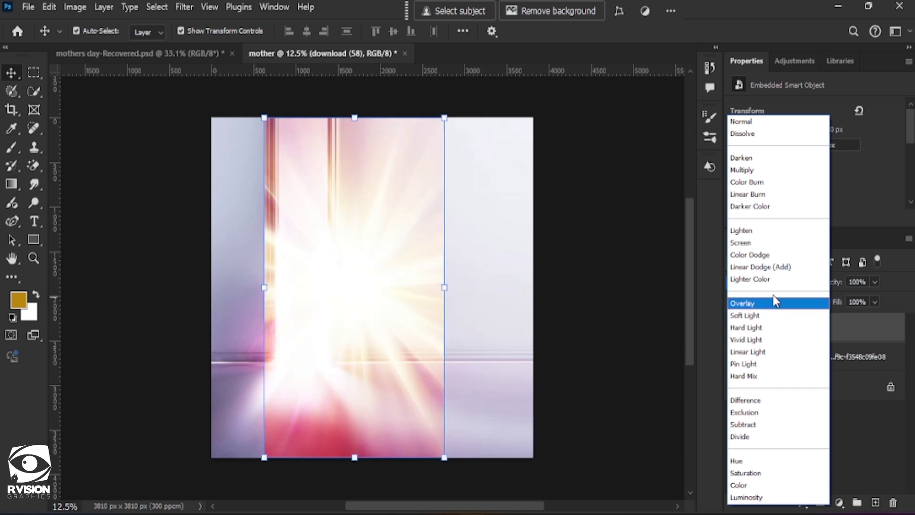
pyautogui.click(743, 304)
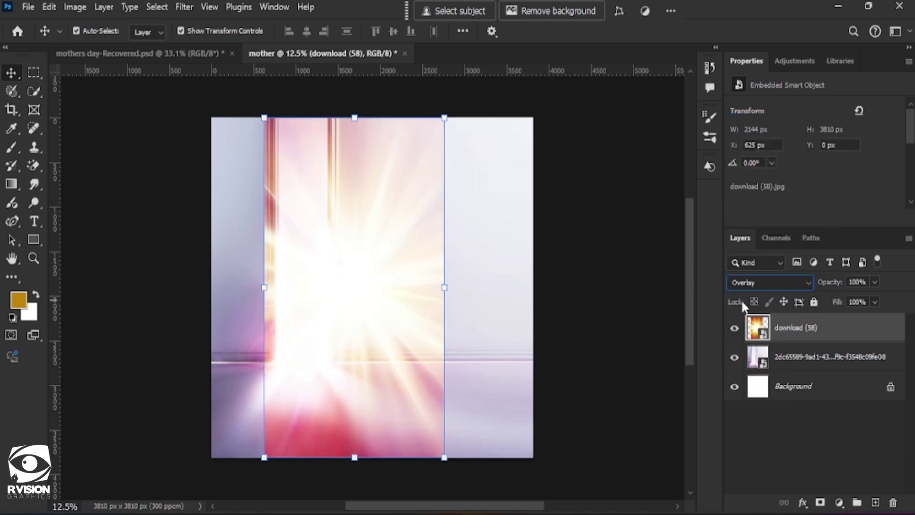
# Step: Add a layer mask to the sunburst layer and paint black over its upper-left edge with an 800 px brush
pyautogui.click(820, 503)
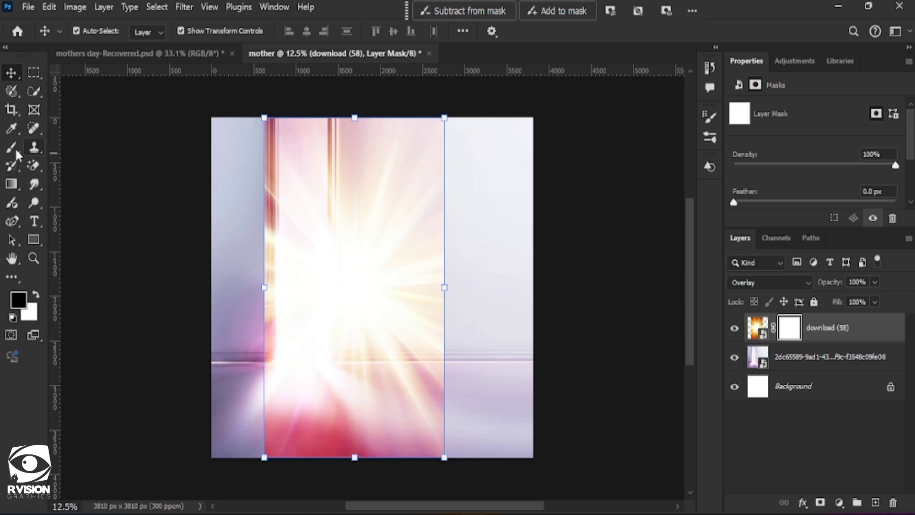
pyautogui.click(16, 151)
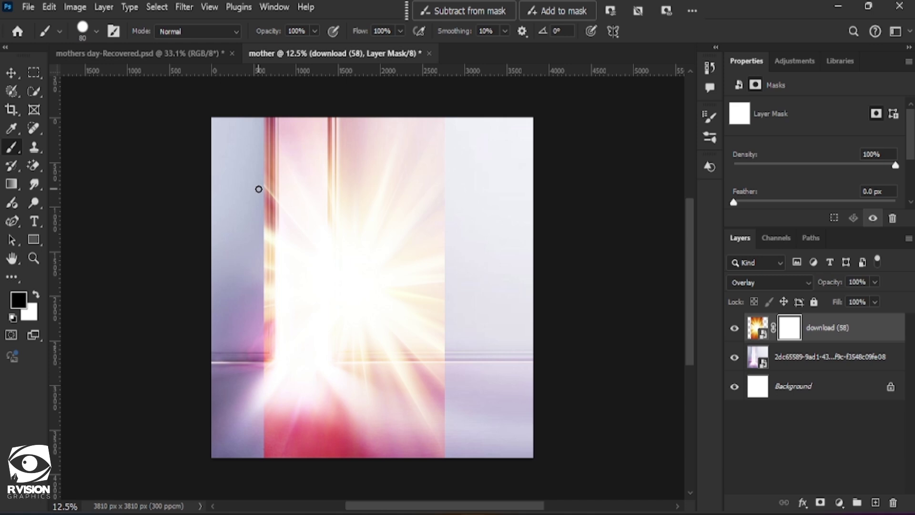
pyautogui.press(']')
pyautogui.press(']')
pyautogui.press(']')
pyautogui.press(']')
pyautogui.press(']')
pyautogui.press(']')
pyautogui.press(']')
pyautogui.press(']')
pyautogui.press(']')
pyautogui.press(']')
pyautogui.moveTo(260, 181); pyautogui.dragTo(279, 143)
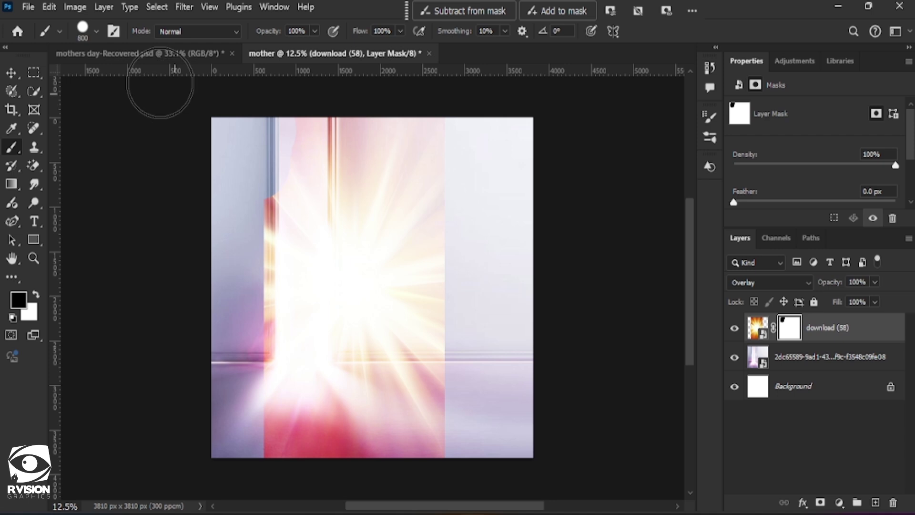
# Step: Soften the brush edge and paint black on the mask around the sunburst's borders to blend them into the background
pyautogui.click(92, 28)
pyautogui.moveTo(135, 114); pyautogui.dragTo(46, 123)
pyautogui.click(357, 6)
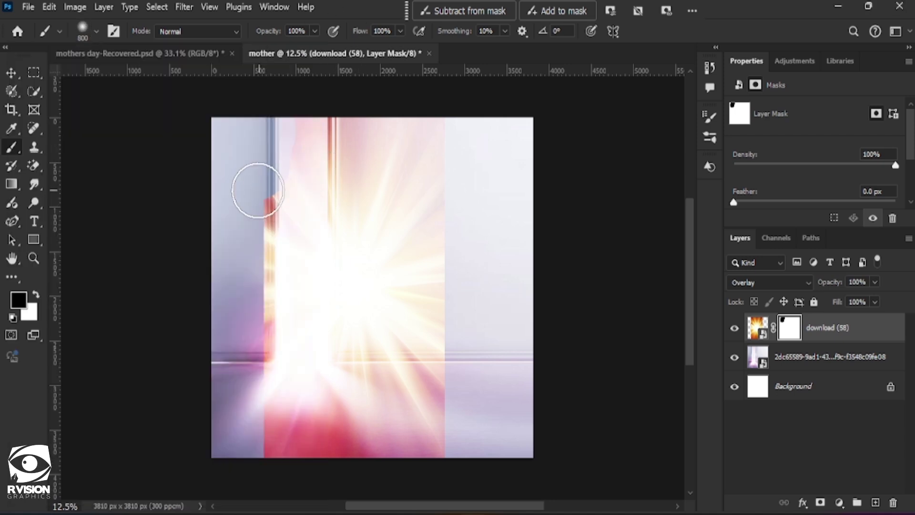
pyautogui.click(97, 33)
pyautogui.click(338, 176)
pyautogui.moveTo(338, 176)
pyautogui.mouseDown()
pyautogui.moveTo(274, 207)
pyautogui.moveTo(272, 149)
pyautogui.moveTo(316, 119)
pyautogui.moveTo(275, 133)
pyautogui.mouseUp()
pyautogui.moveTo(393, 119)
pyautogui.mouseDown()
pyautogui.moveTo(431, 148)
pyautogui.moveTo(448, 137)
pyautogui.moveTo(402, 132)
pyautogui.moveTo(449, 143)
pyautogui.mouseUp()
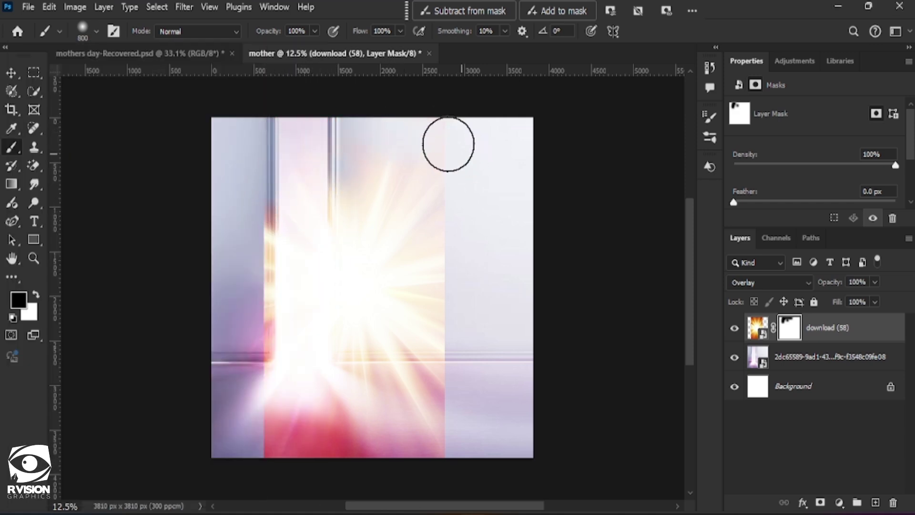
pyautogui.moveTo(456, 404)
pyautogui.mouseDown()
pyautogui.moveTo(433, 463)
pyautogui.moveTo(368, 471)
pyautogui.moveTo(245, 412)
pyautogui.moveTo(222, 273)
pyautogui.moveTo(243, 179)
pyautogui.moveTo(249, 401)
pyautogui.mouseUp()
pyautogui.moveTo(273, 468)
pyautogui.mouseDown()
pyautogui.moveTo(239, 347)
pyautogui.moveTo(268, 408)
pyautogui.moveTo(325, 439)
pyautogui.moveTo(236, 313)
pyautogui.moveTo(292, 442)
pyautogui.moveTo(243, 255)
pyautogui.moveTo(259, 180)
pyautogui.moveTo(351, 159)
pyautogui.moveTo(476, 282)
pyautogui.moveTo(450, 241)
pyautogui.moveTo(453, 372)
pyautogui.moveTo(406, 433)
pyautogui.moveTo(213, 394)
pyautogui.mouseUp()
# Step: Move the masked sunburst slightly upward with the Move tool and deselect the layer
pyautogui.click(11, 72)
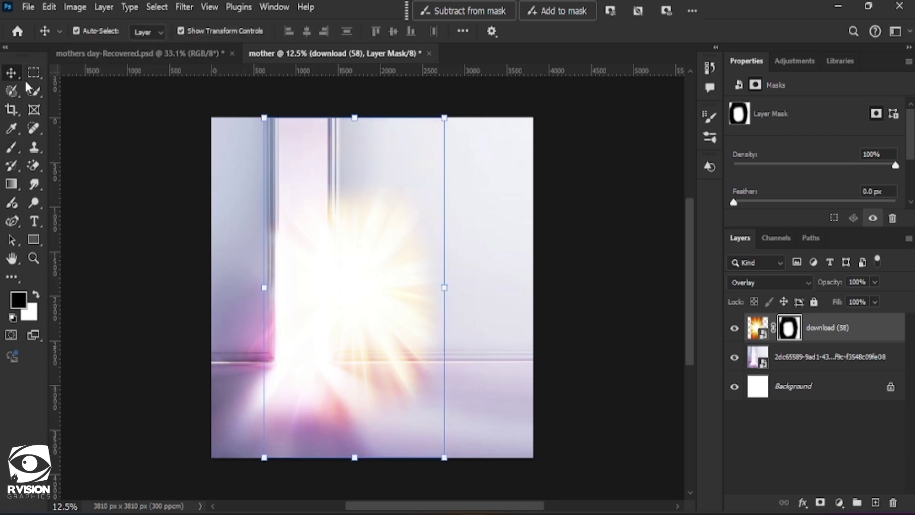
pyautogui.moveTo(341, 255); pyautogui.dragTo(416, 230)
pyautogui.click(649, 259)
pyautogui.click(821, 329)
pyautogui.click(819, 265)
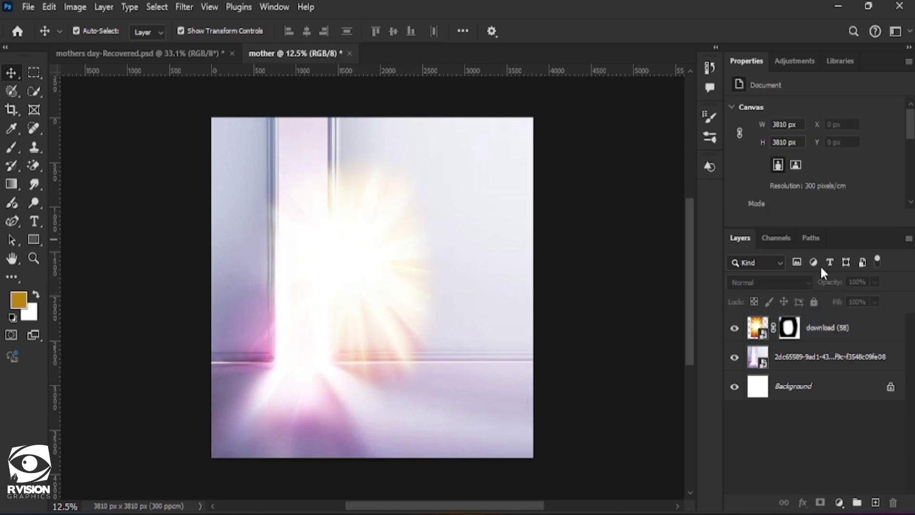
# Step: Group the sunburst and room image layers and name the group "BG"
pyautogui.click(834, 329)
pyautogui.keyDown('ctrl'); pyautogui.click(840, 355); pyautogui.keyUp('ctrl')
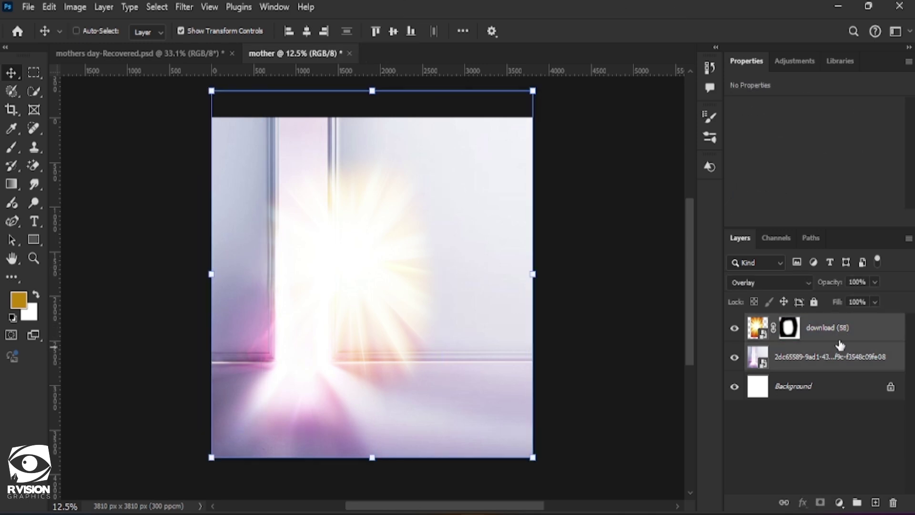
pyautogui.press('ctrl')
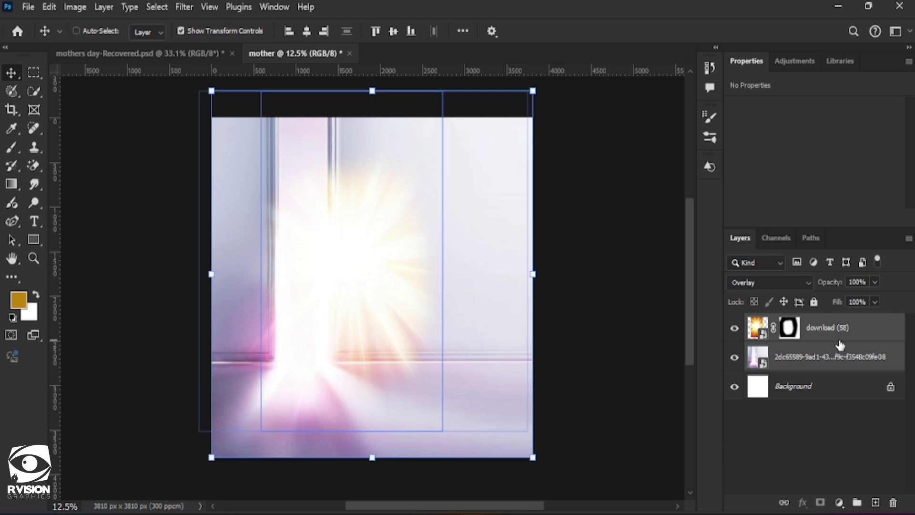
pyautogui.hotkey('ctrl', 'g')
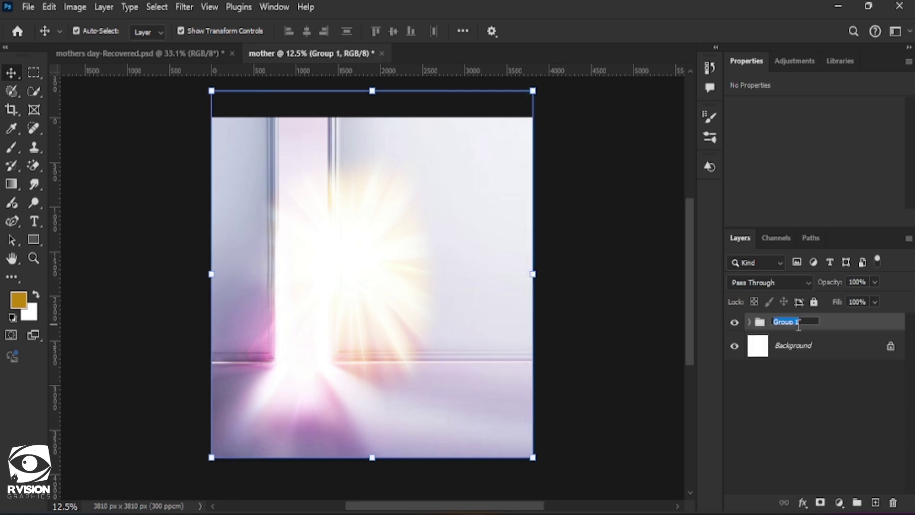
pyautogui.write('BG')
pyautogui.press('Return')
pyautogui.click(628, 263)
pyautogui.hotkey('ctrl', 'z')
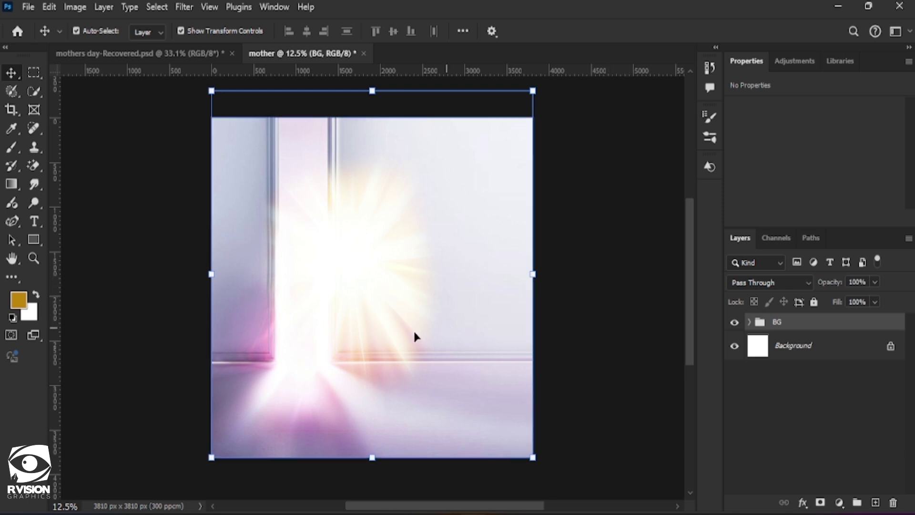
pyautogui.click(657, 307)
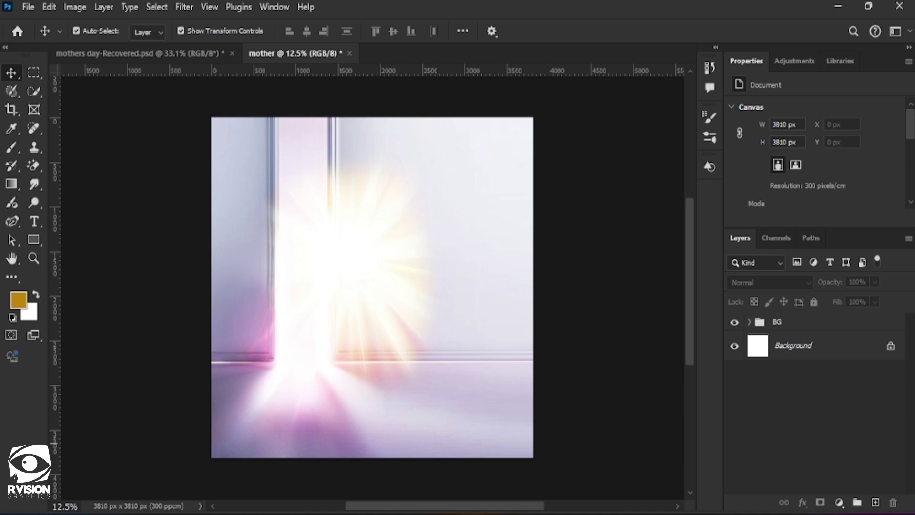
# Step: Place the mother and daughter photo IMG_6568 centred across the full canvas width
pyautogui.moveTo(61, 255); pyautogui.dragTo(392, 288)
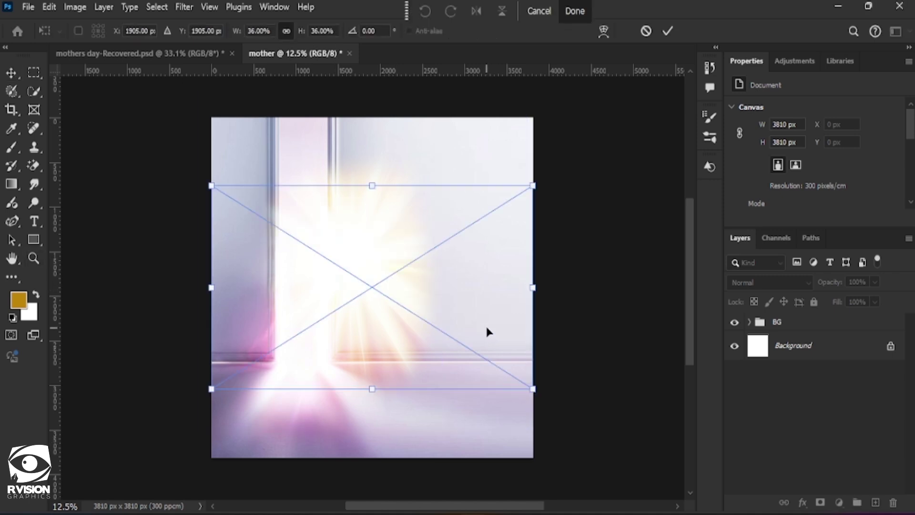
pyautogui.click(671, 32)
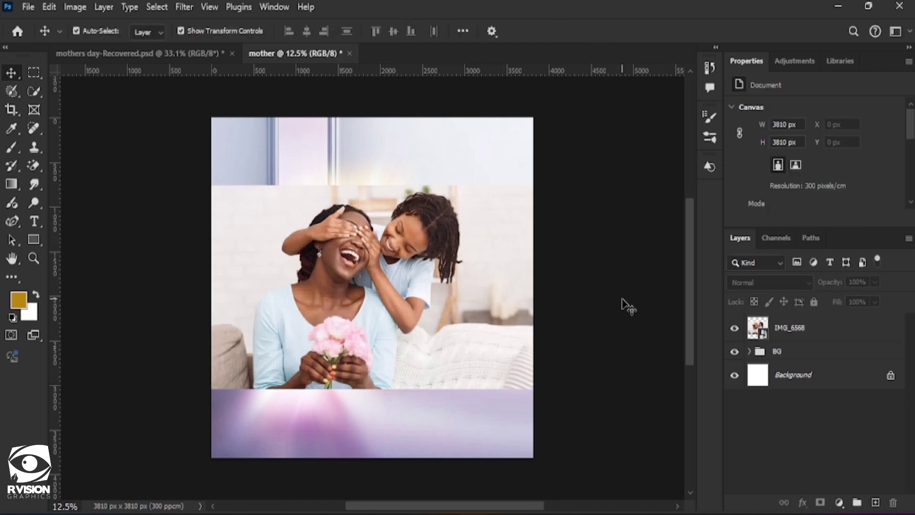
# Step: Duplicate the mother and daughter photo layer and hide the original
pyautogui.click(795, 327)
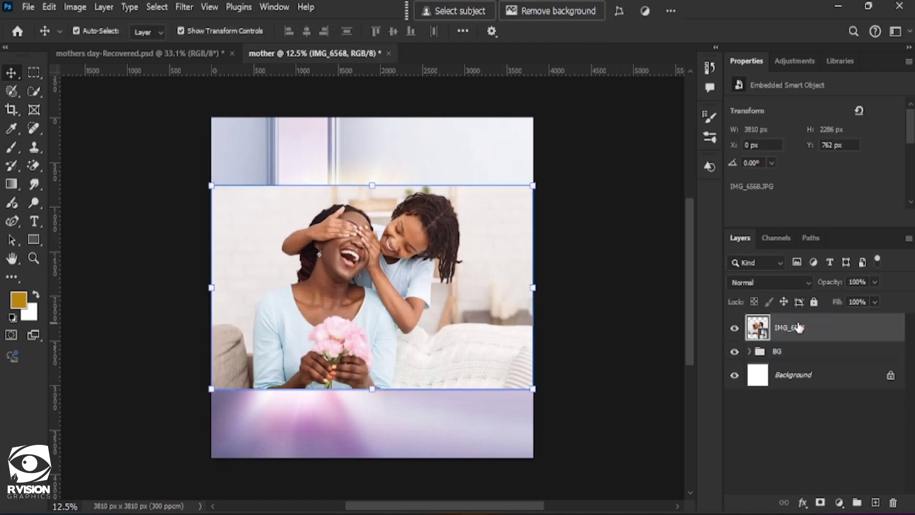
pyautogui.hotkey('ctrl', 'j')
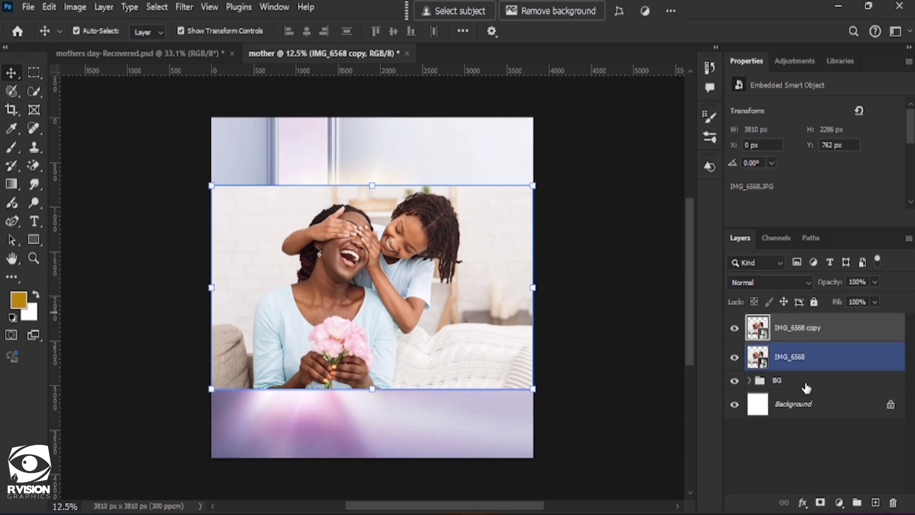
pyautogui.click(735, 359)
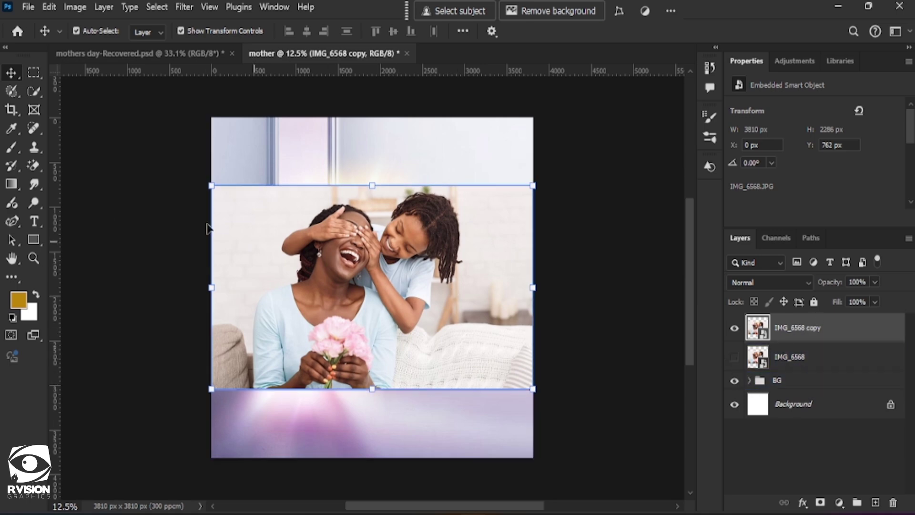
# Step: Mask the IMG_6568 copy layer to the mother, daughter and sofa using Select Subject extended with the Quick Selection tool
pyautogui.click(447, 13)
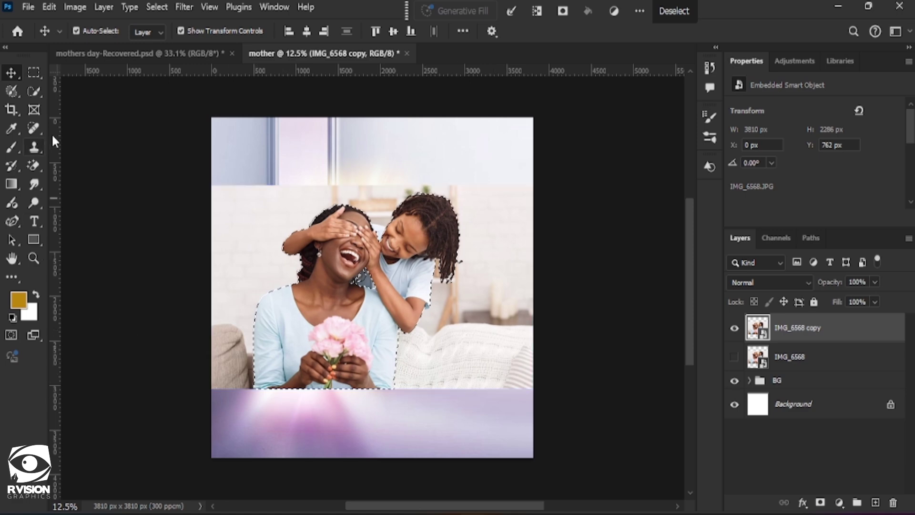
pyautogui.click(35, 92)
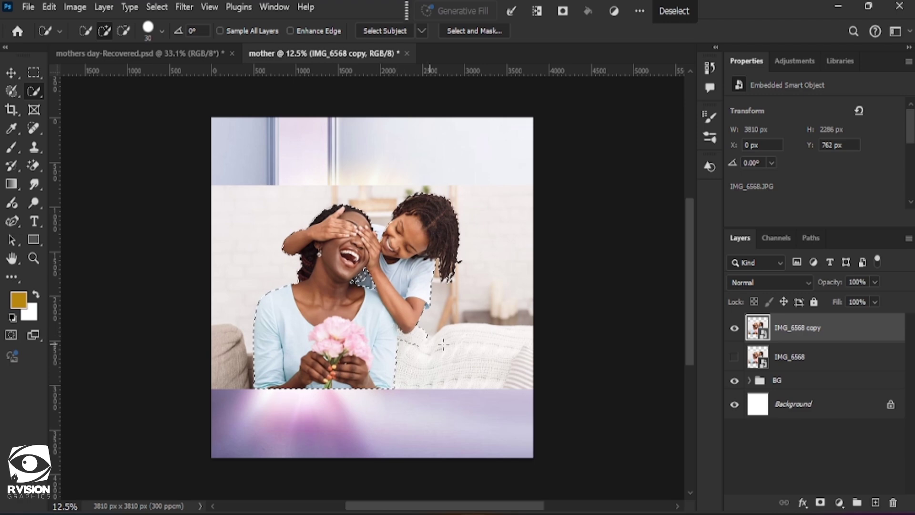
pyautogui.moveTo(496, 353)
pyautogui.mouseDown()
pyautogui.moveTo(428, 358)
pyautogui.moveTo(423, 372)
pyautogui.moveTo(480, 383)
pyautogui.mouseUp()
pyautogui.moveTo(388, 364); pyautogui.dragTo(416, 371)
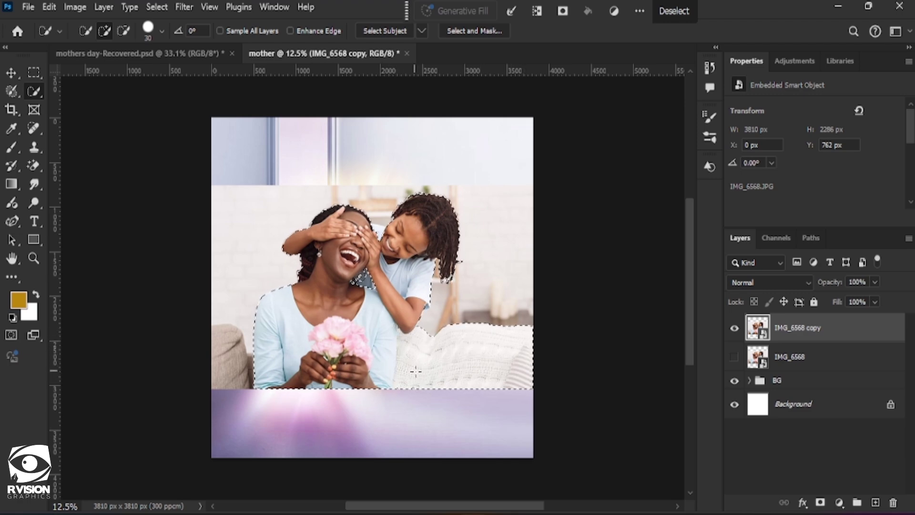
pyautogui.moveTo(236, 363); pyautogui.dragTo(209, 347)
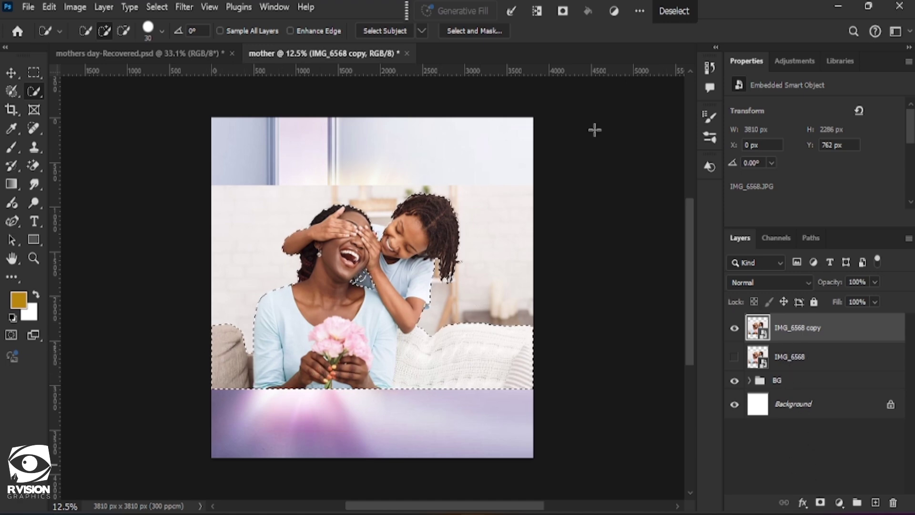
pyautogui.click(562, 11)
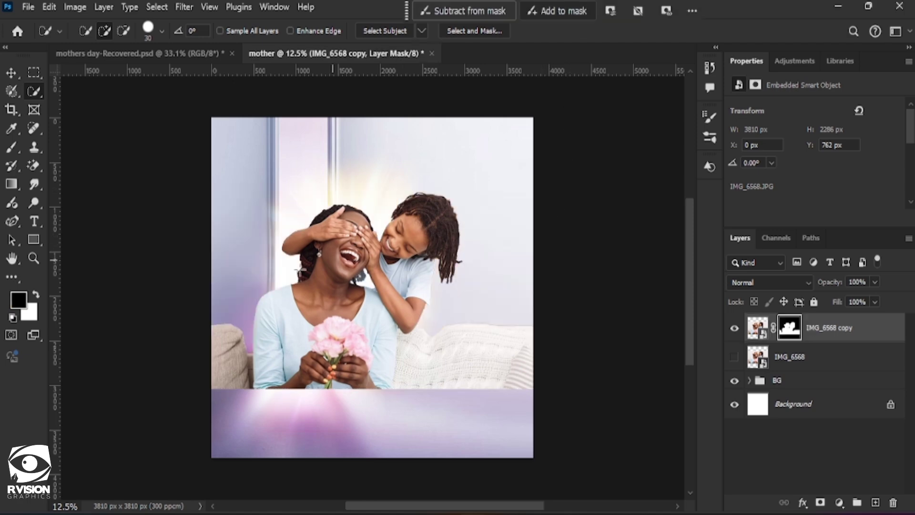
# Step: Make the original IMG_6568 layer visible again and add a blank layer mask to it
pyautogui.click(735, 362)
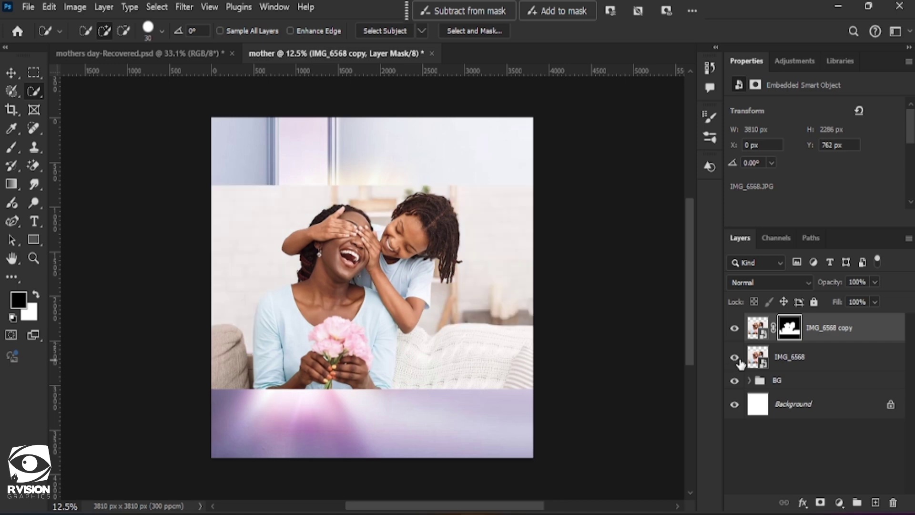
pyautogui.click(798, 358)
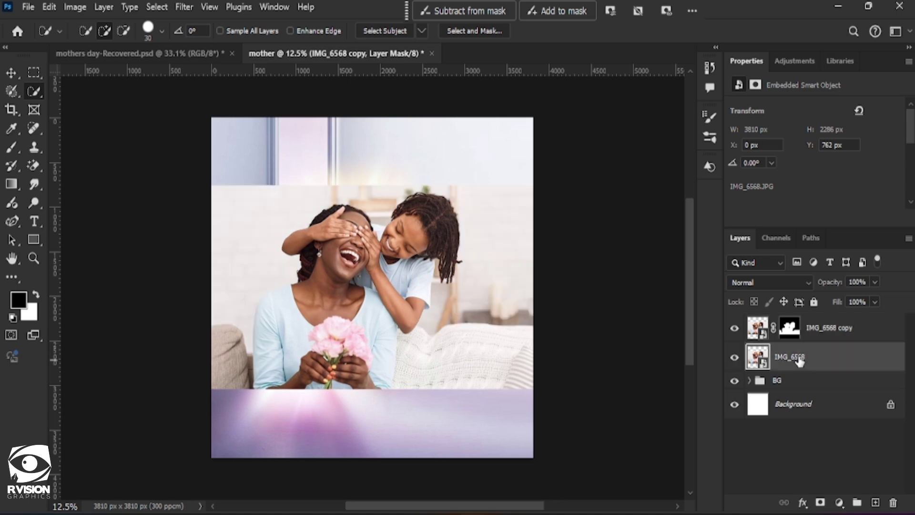
pyautogui.click(819, 503)
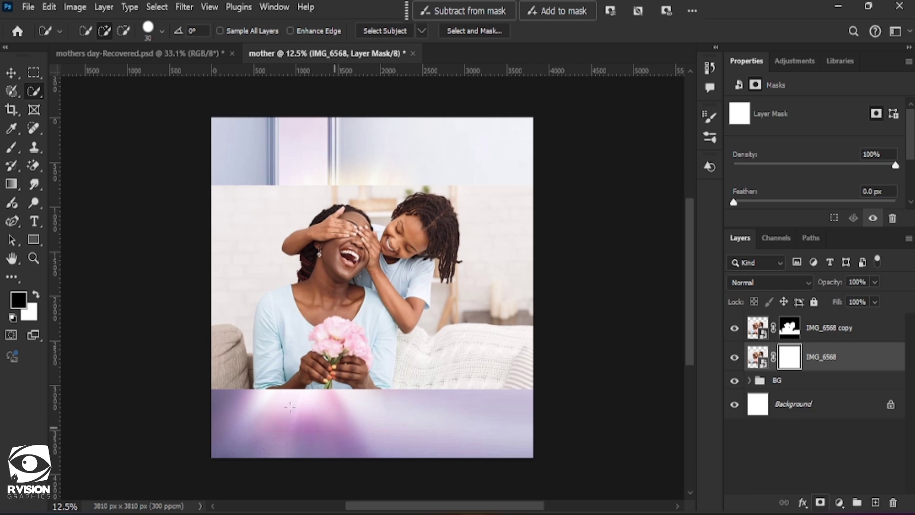
# Step: Fade out the upper part of the IMG_6568 photo with a vertical black-to-transparent linear gradient on its mask
pyautogui.click(11, 185)
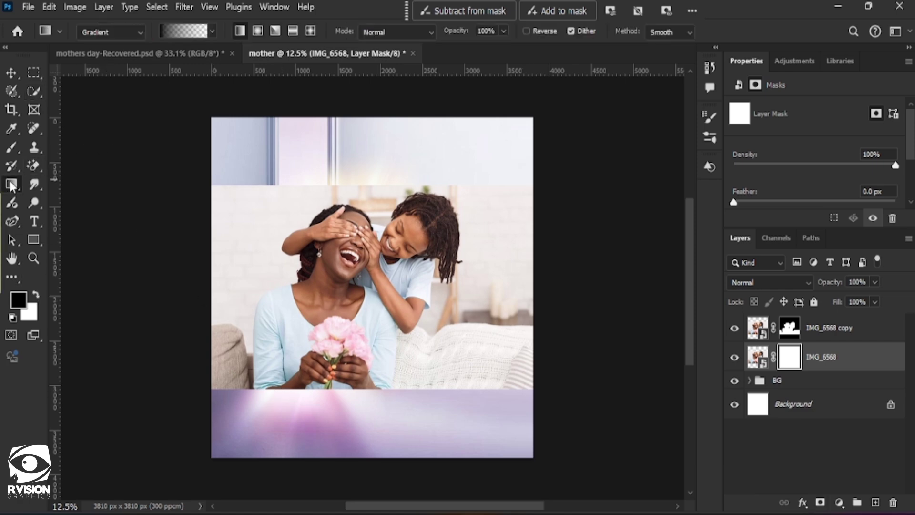
pyautogui.click(212, 31)
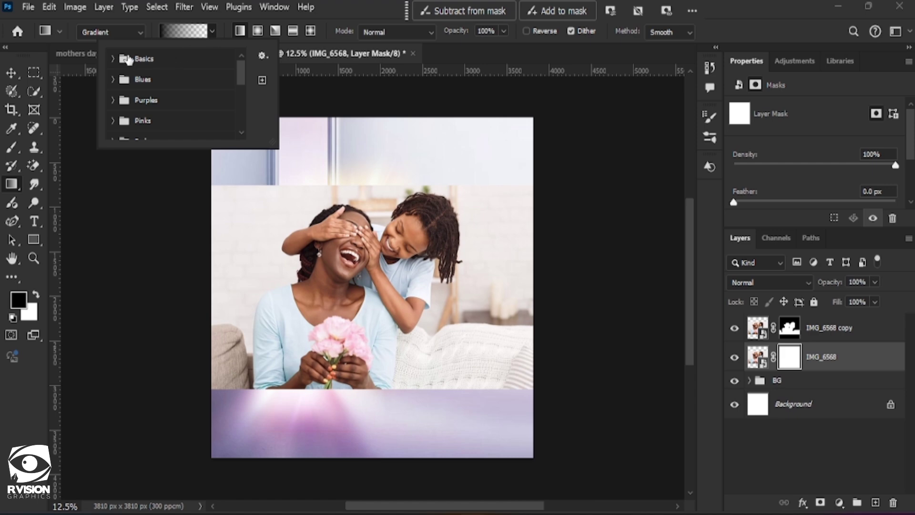
pyautogui.click(112, 59)
pyautogui.click(157, 80)
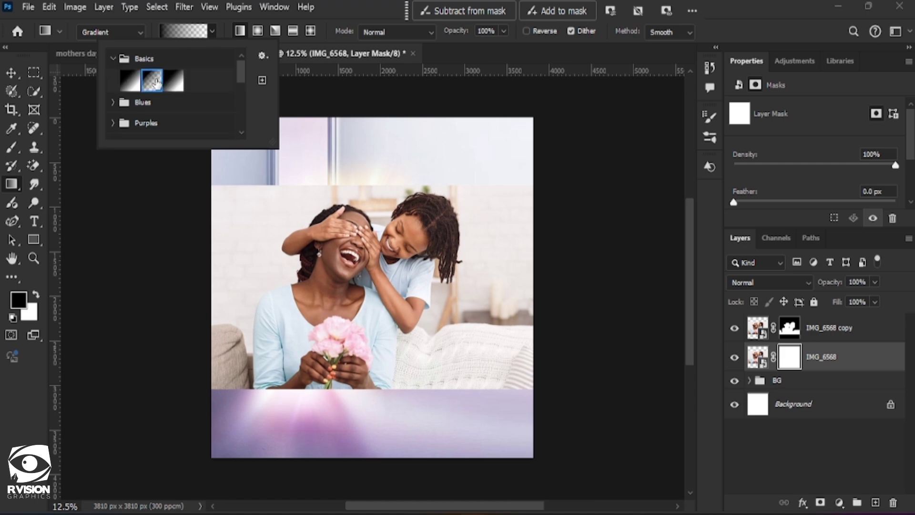
pyautogui.click(351, 5)
pyautogui.moveTo(422, 166); pyautogui.dragTo(424, 439)
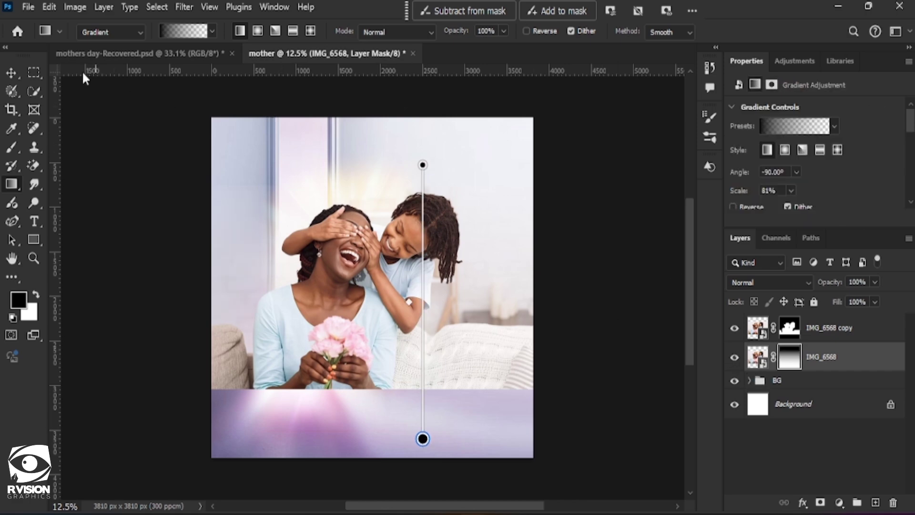
# Step: Group the two masked mother and daughter photo layers and name the group "MODEL"
pyautogui.press('v')
pyautogui.click(829, 329)
pyautogui.keyDown('ctrl'); pyautogui.click(834, 358); pyautogui.keyUp('ctrl')
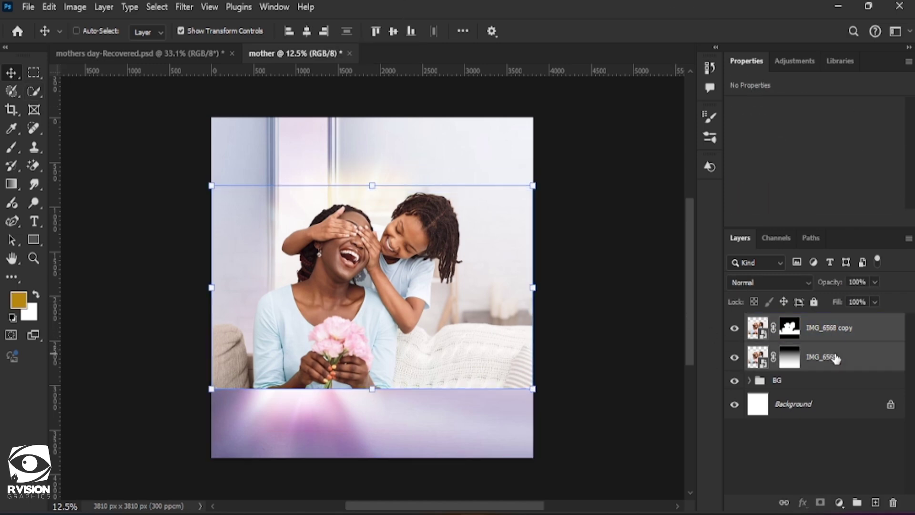
pyautogui.hotkey('ctrl', 'g')
pyautogui.doubleClick(792, 321)
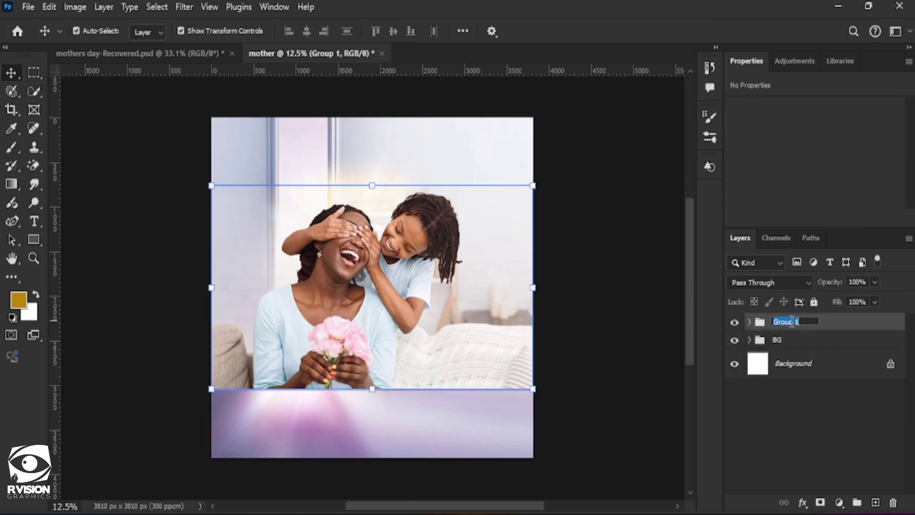
pyautogui.write('MODEL')
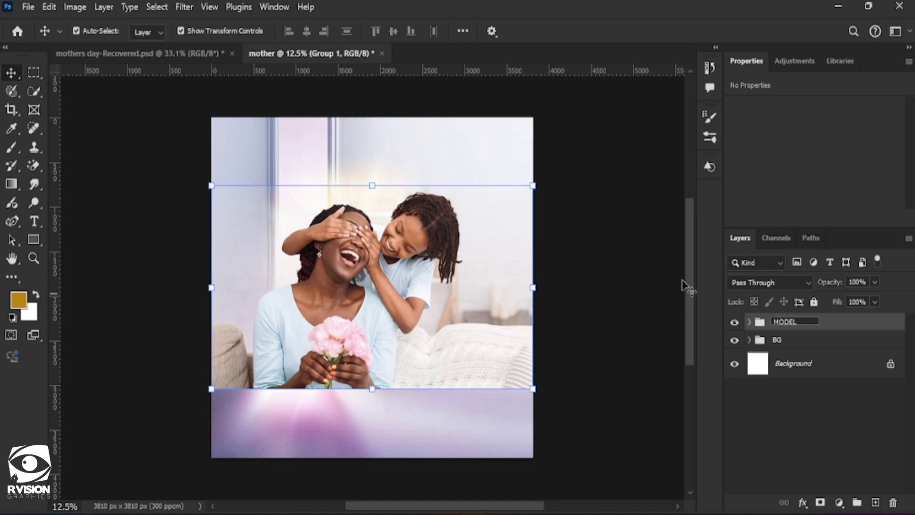
pyautogui.press('Return')
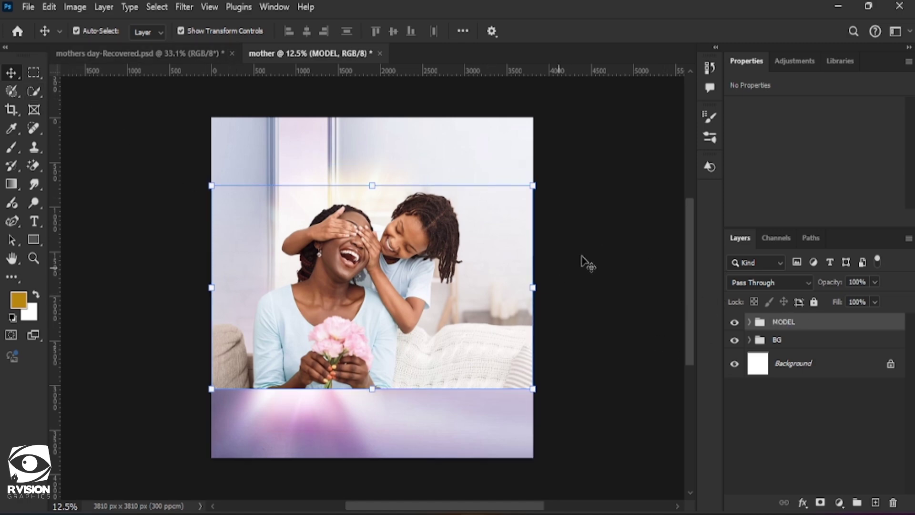
# Step: Move the MODEL group down so the photo sits lower on the canvas
pyautogui.click(604, 247)
pyautogui.click(823, 327)
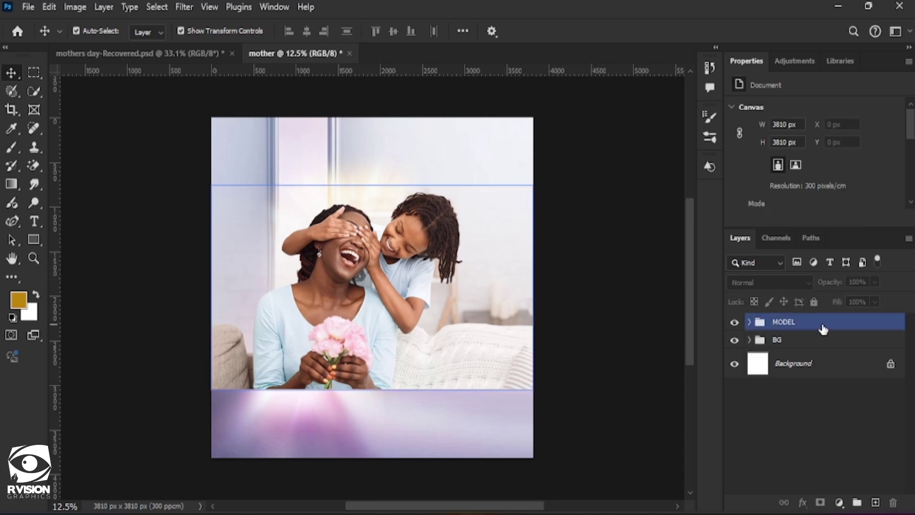
pyautogui.hotkey('shift', 'Down')
pyautogui.hotkey('shift', 'Down')
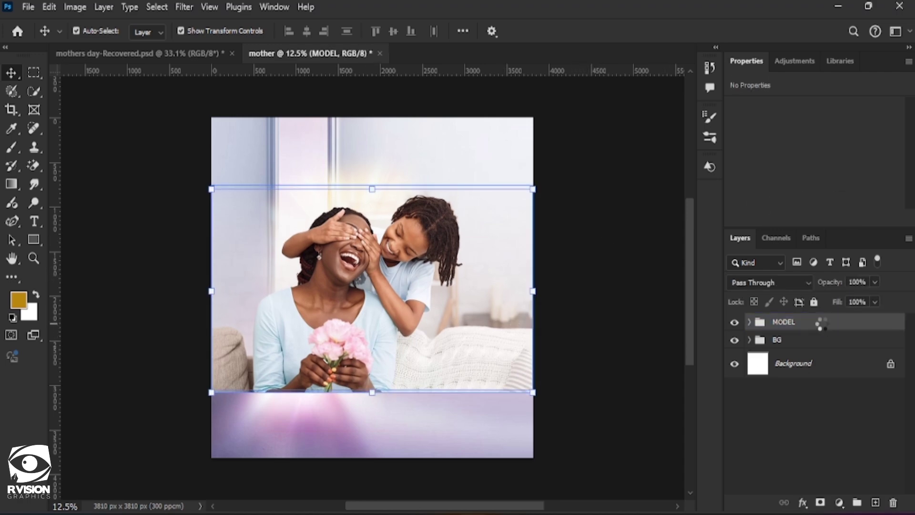
pyautogui.moveTo(387, 278)
pyautogui.mouseDown()
pyautogui.moveTo(388, 311)
pyautogui.moveTo(387, 295)
pyautogui.mouseUp()
# Step: Lock the MODEL and BG groups, then collapse BG and deselect all layers
pyautogui.click(750, 323)
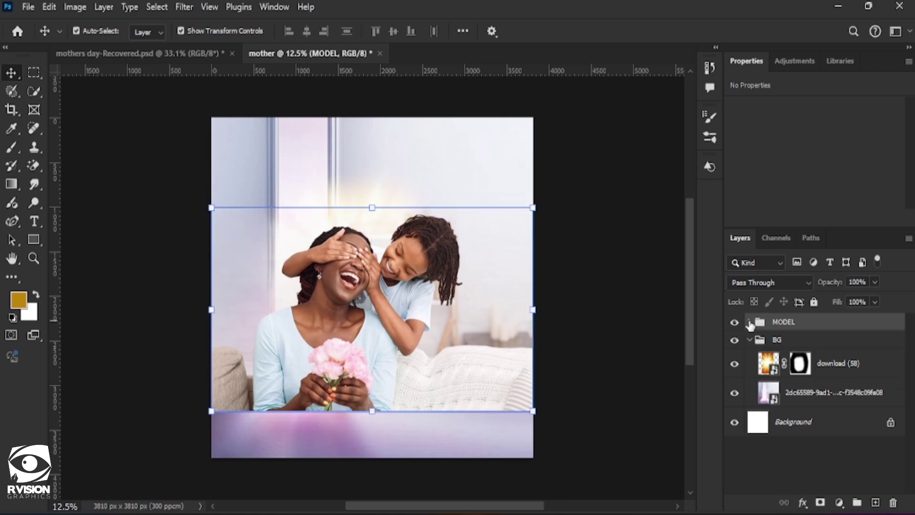
pyautogui.click(836, 358)
pyautogui.click(825, 322)
pyautogui.click(814, 302)
pyautogui.click(816, 339)
pyautogui.click(813, 302)
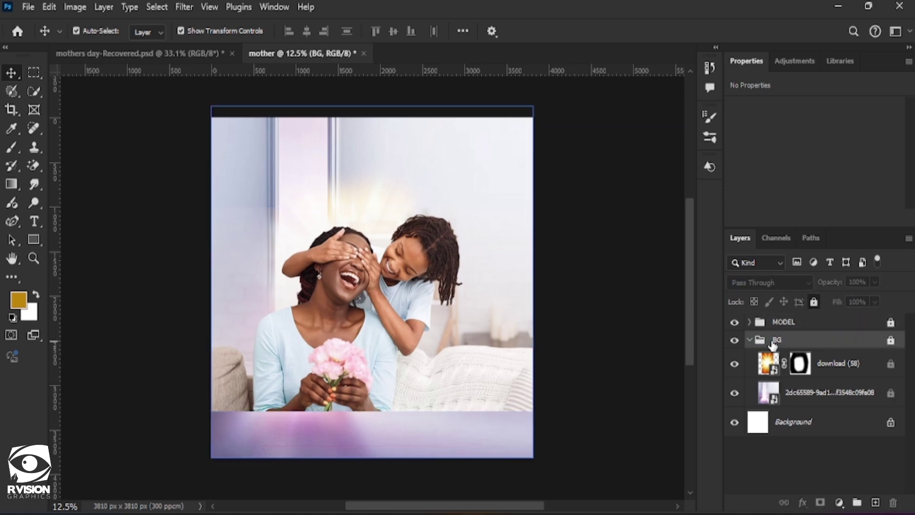
pyautogui.click(750, 340)
pyautogui.click(673, 275)
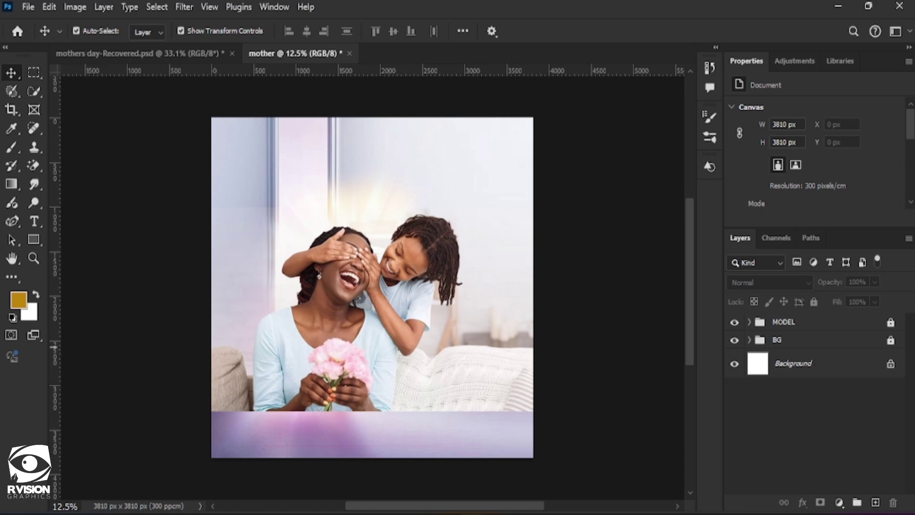
# Step: Place the Frimvaic Opticals logo image in the upper-right corner of the canvas
pyautogui.moveTo(333, 43); pyautogui.dragTo(409, 221)
pyautogui.moveTo(386, 278); pyautogui.dragTo(497, 158)
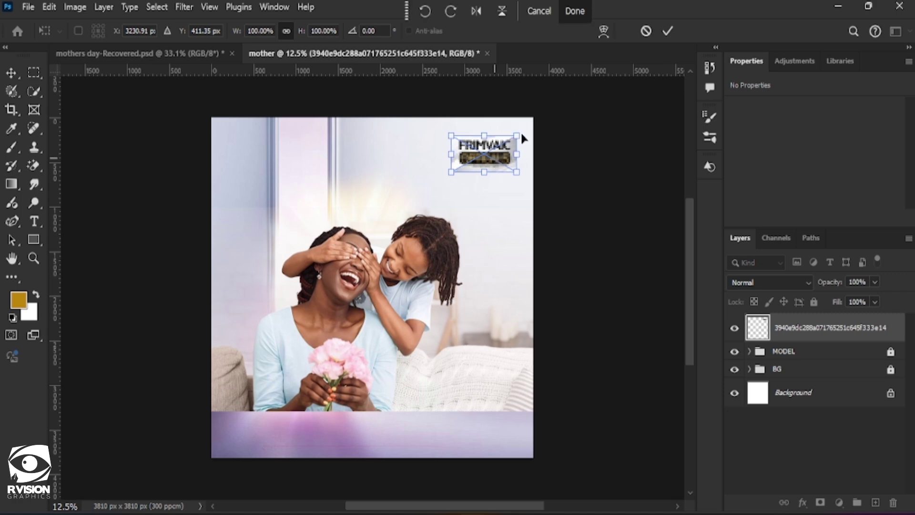
pyautogui.click(665, 30)
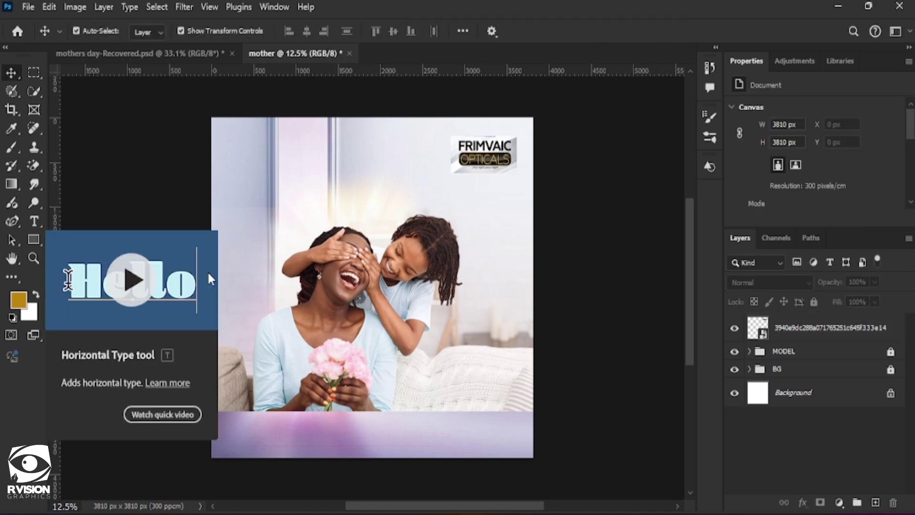
# Step: Add the gold headline text "Mother's" in AL Nevrada Personal Use Only above the mother's head
pyautogui.click(33, 221)
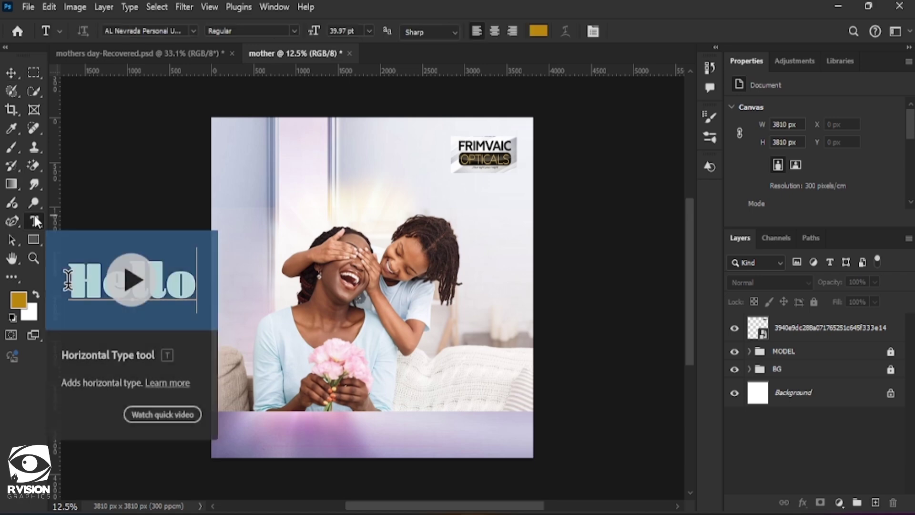
pyautogui.click(294, 205)
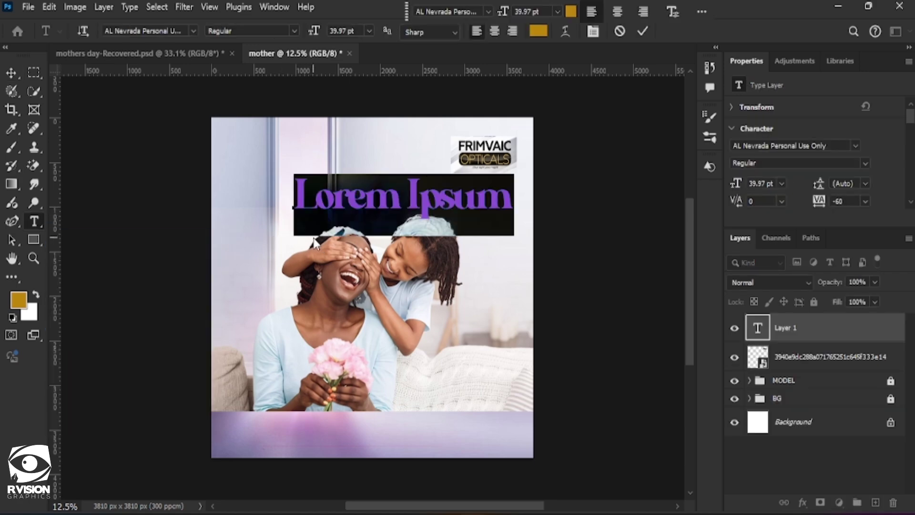
pyautogui.write('mOTHE')
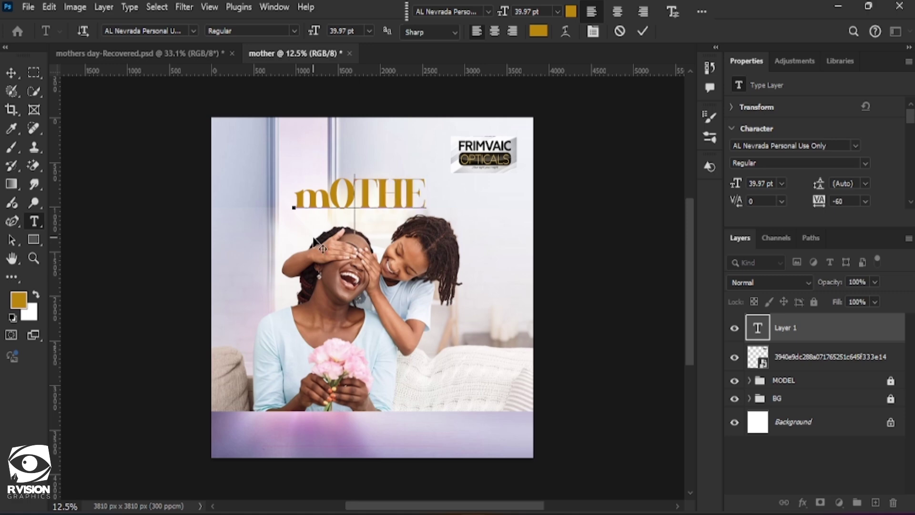
pyautogui.press('BackSpace')
pyautogui.press('BackSpace')
pyautogui.press('BackSpace')
pyautogui.press('BackSpace')
pyautogui.press('BackSpace')
pyautogui.write('Mother')
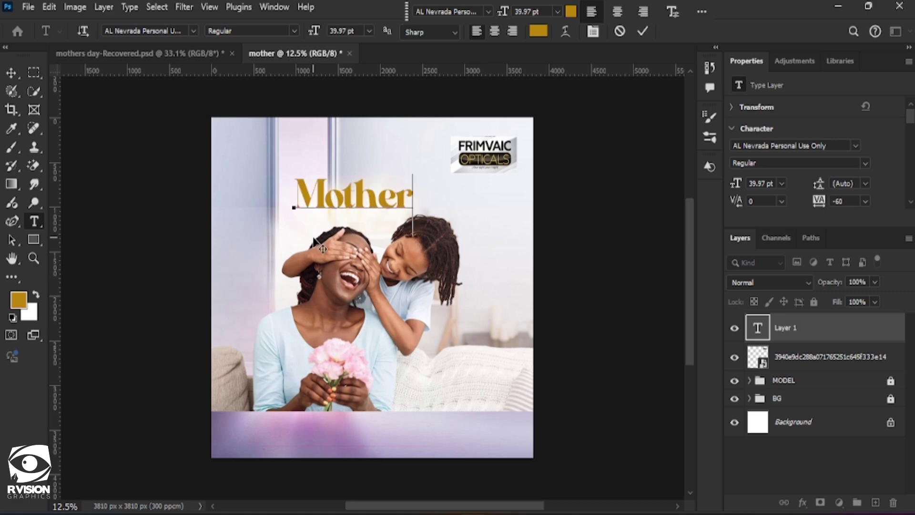
pyautogui.write("'s")
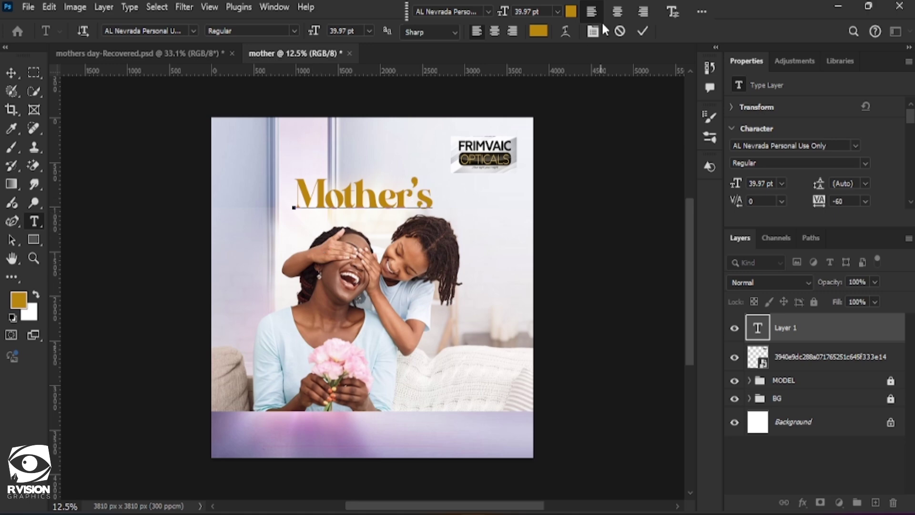
pyautogui.click(642, 30)
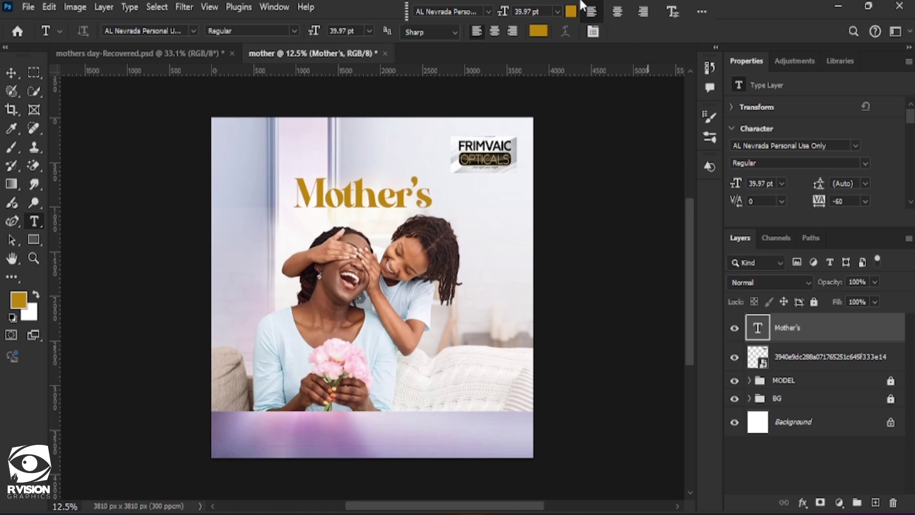
# Step: Enlarge the "Mother's" text to 51.35 pt, centre it horizontally on the canvas and clear the selection
pyautogui.doubleClick(525, 12)
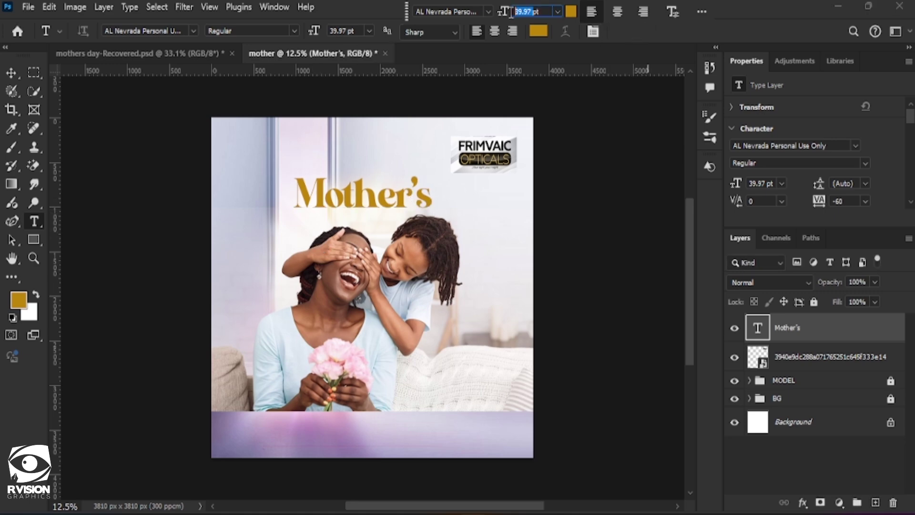
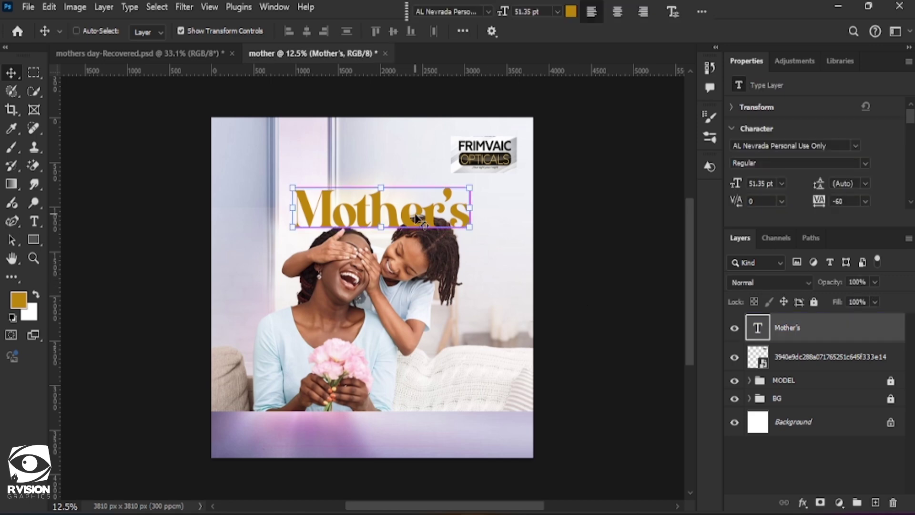
pyautogui.hotkey('ctrl', 'a')
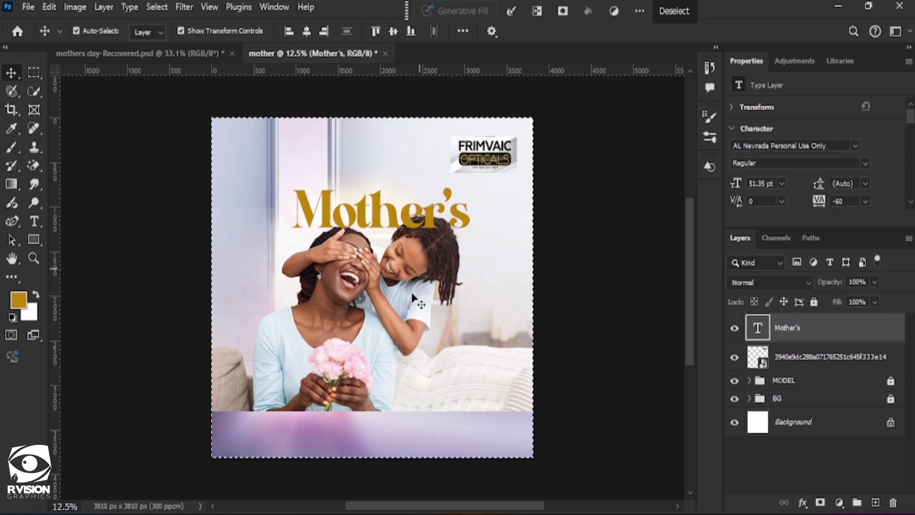
pyautogui.click(307, 31)
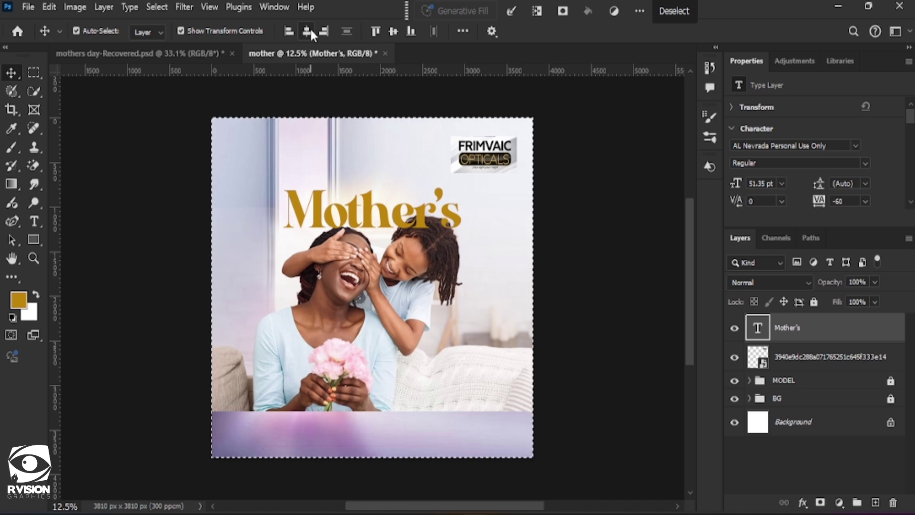
pyautogui.click(667, 10)
pyautogui.click(644, 184)
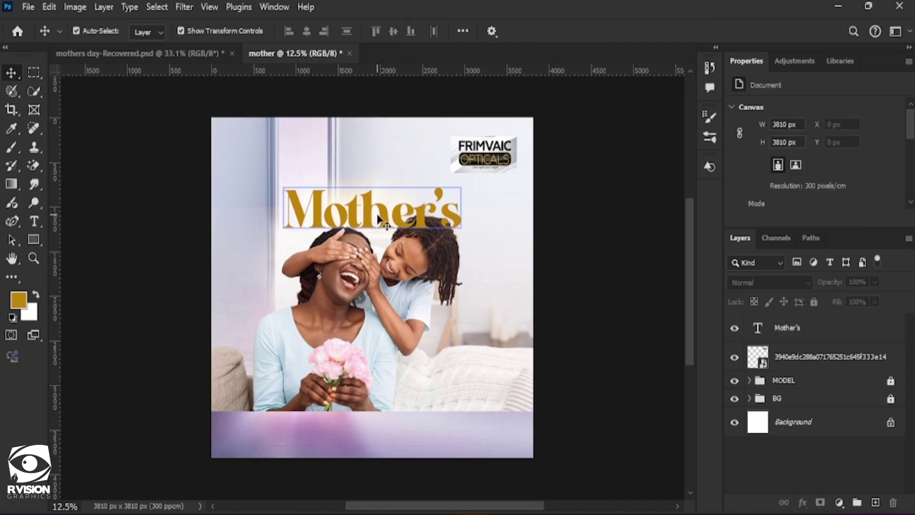
pyautogui.click(391, 229)
pyautogui.click(485, 352)
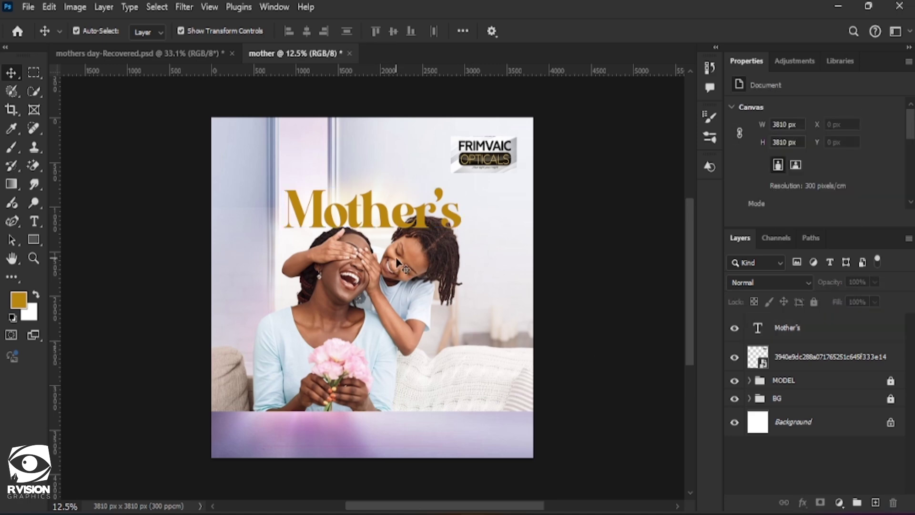
# Step: Unlock the MODEL group and move the mother and daughter photo down until their heads clear the "Mother's" headline
pyautogui.click(811, 380)
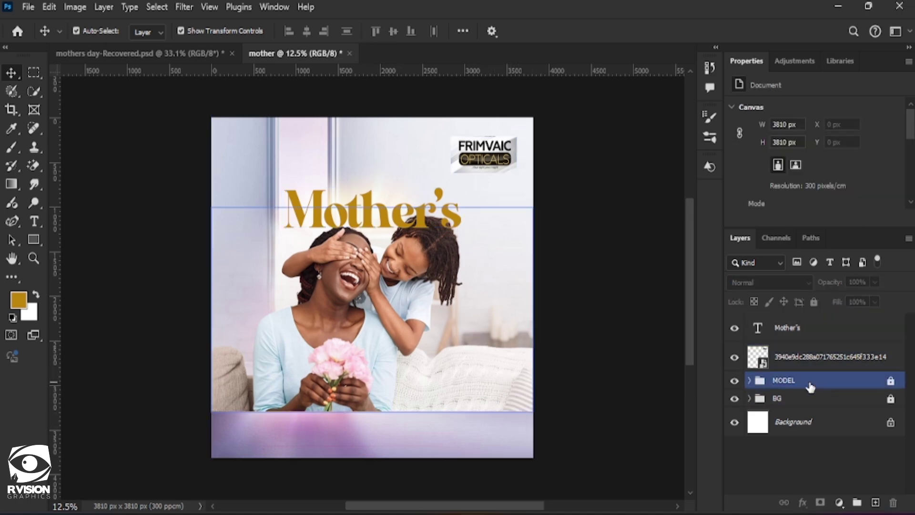
pyautogui.click(891, 382)
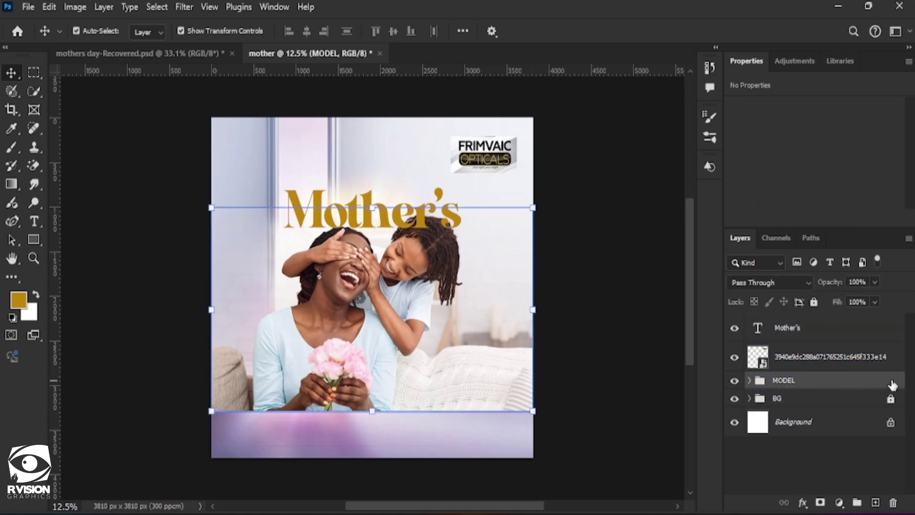
pyautogui.hotkey('shift', 'Down')
pyautogui.hotkey('shift', 'Down')
pyautogui.hotkey('shift', 'Down')
pyautogui.hotkey('shift', 'Down')
pyautogui.hotkey('shift', 'Down')
pyautogui.hotkey('shift', 'Down')
pyautogui.hotkey('shift', 'Down')
pyautogui.hotkey('shift', 'Down')
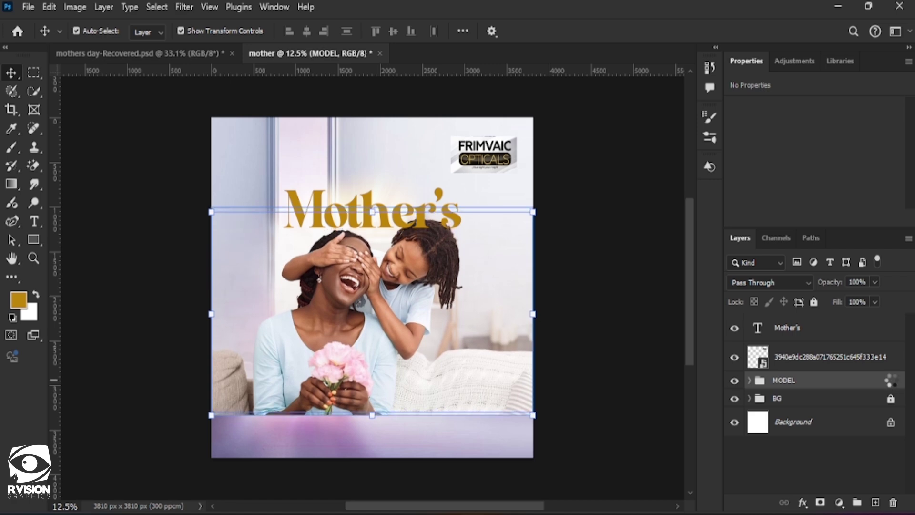
pyautogui.hotkey('shift', 'Down')
pyautogui.hotkey('shift', 'Down')
pyautogui.hotkey('shift', 'Down')
pyautogui.hotkey('shift', 'Down')
pyautogui.hotkey('shift', 'Down')
pyautogui.hotkey('shift', 'Down')
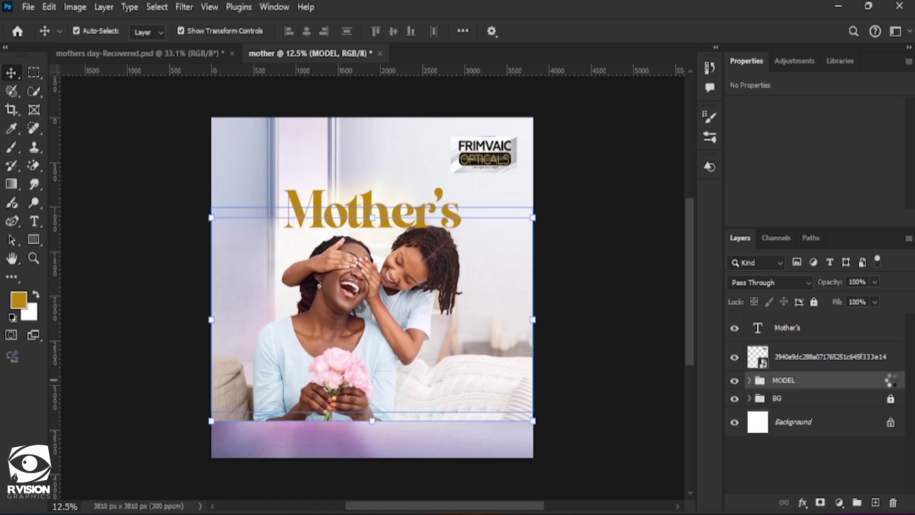
pyautogui.hotkey('shift', 'Down')
pyautogui.hotkey('shift', 'Down')
pyautogui.hotkey('shift', 'Down')
pyautogui.hotkey('shift', 'Down')
pyautogui.hotkey('shift', 'Down')
pyautogui.hotkey('shift', 'Down')
pyautogui.hotkey('shift', 'Down')
pyautogui.hotkey('shift', 'Down')
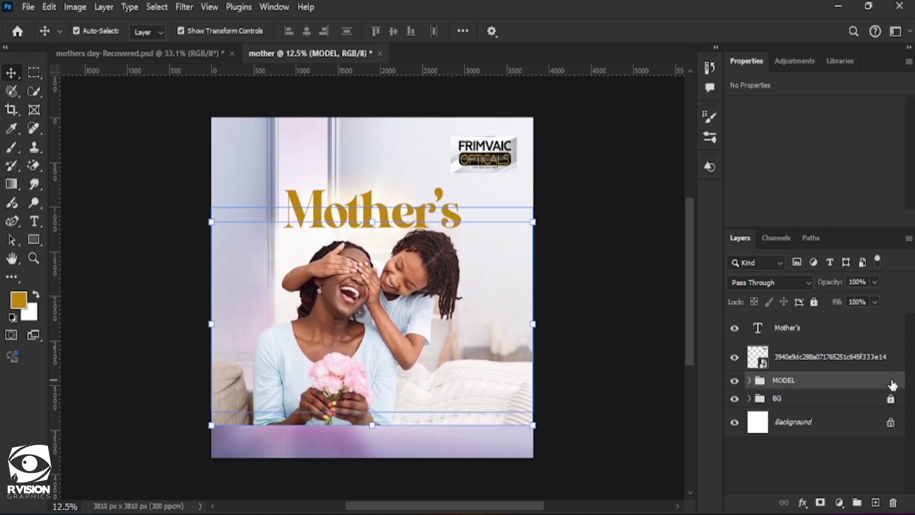
pyautogui.hotkey('shift', 'Down')
pyautogui.hotkey('shift', 'Down')
pyautogui.hotkey('shift', 'Down')
pyautogui.hotkey('shift', 'Down')
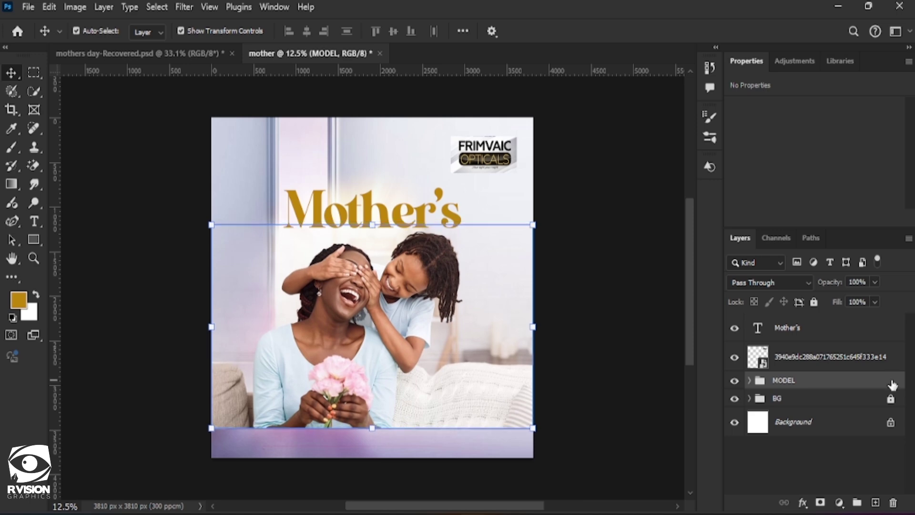
pyautogui.hotkey('shift', 'Down')
pyautogui.hotkey('shift', 'Down')
pyautogui.click(658, 313)
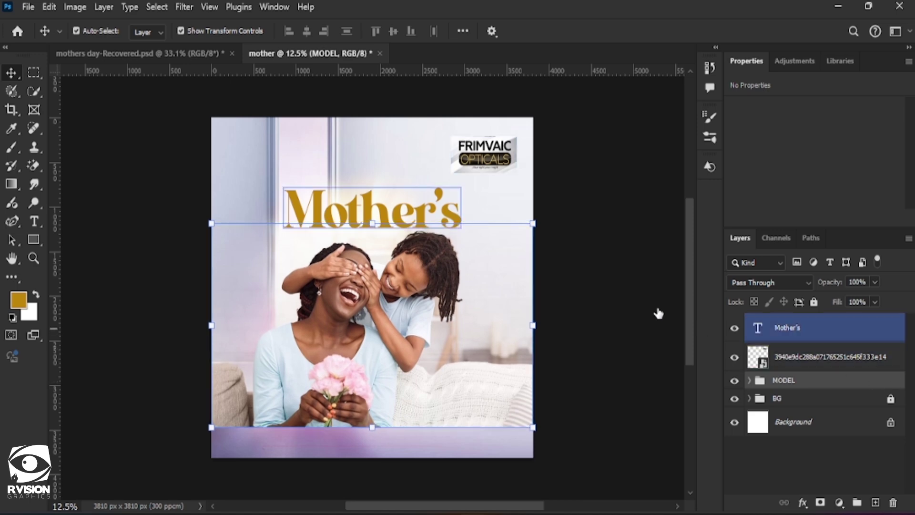
# Step: Lock the MODEL group again, move the "Mother's" headline down slightly to the daughter's hair and clear the selection
pyautogui.click(805, 380)
pyautogui.click(814, 302)
pyautogui.click(660, 304)
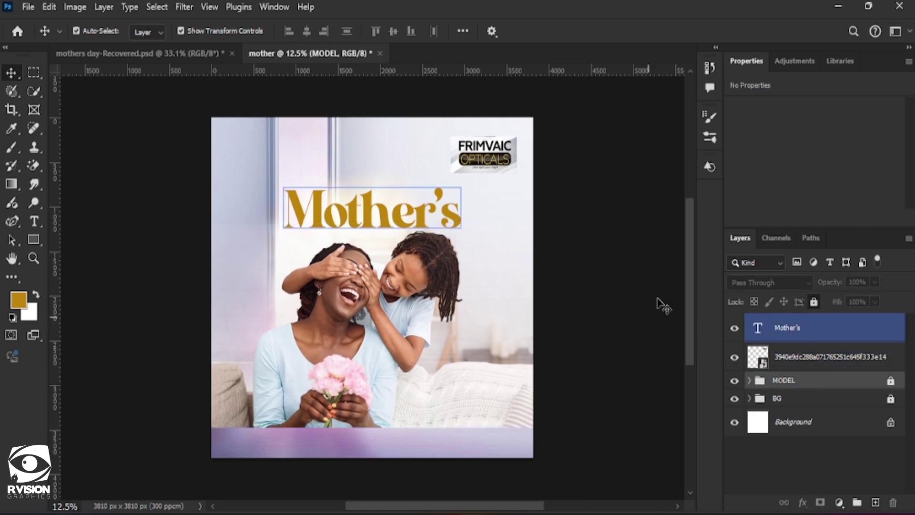
pyautogui.moveTo(375, 216); pyautogui.dragTo(374, 220)
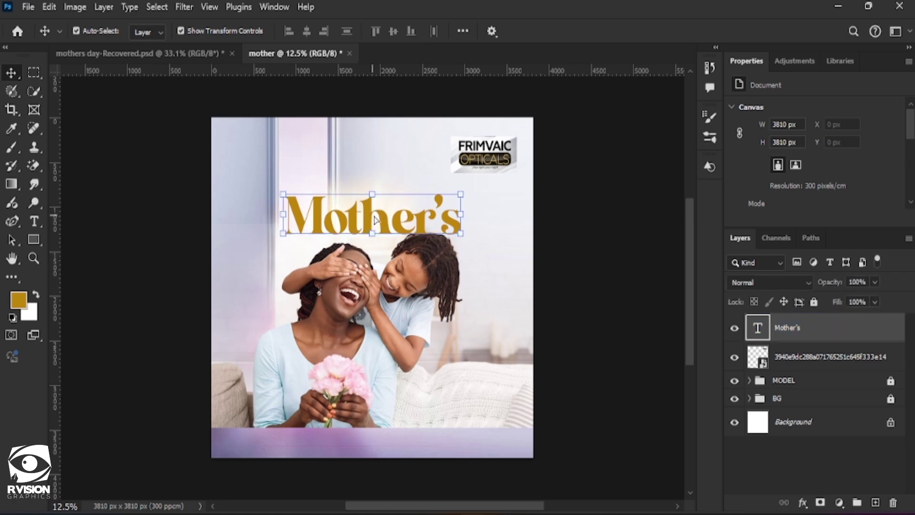
pyautogui.click(648, 299)
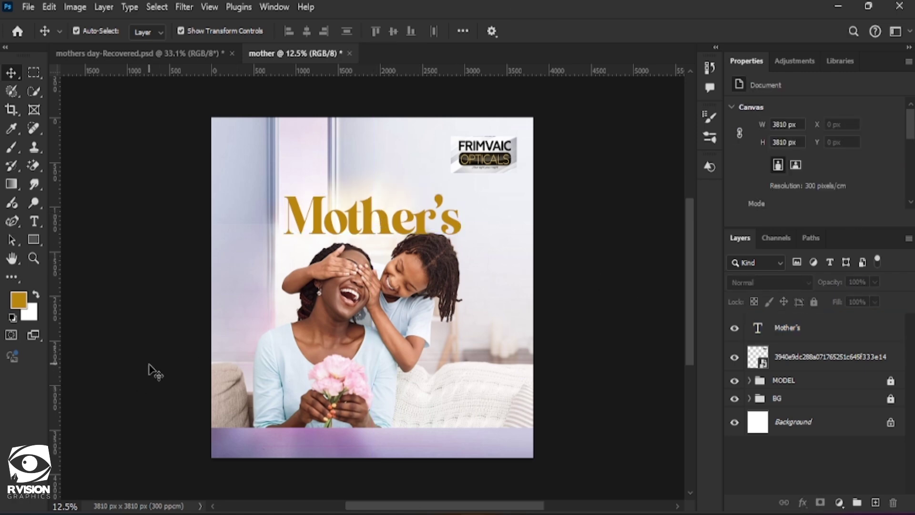
# Step: Add a separate gold text layer reading "Happy" near the top of the canvas, above "Mother's"
pyautogui.click(36, 224)
pyautogui.click(341, 205)
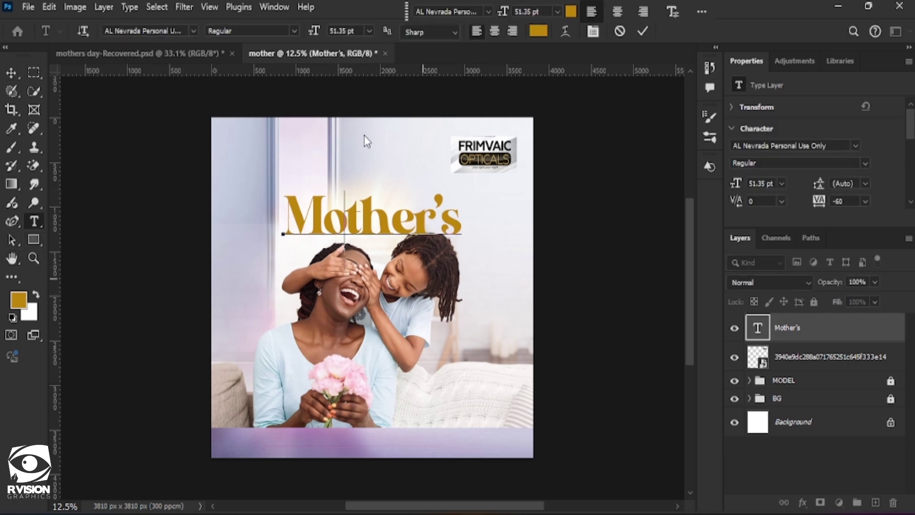
pyautogui.click(643, 31)
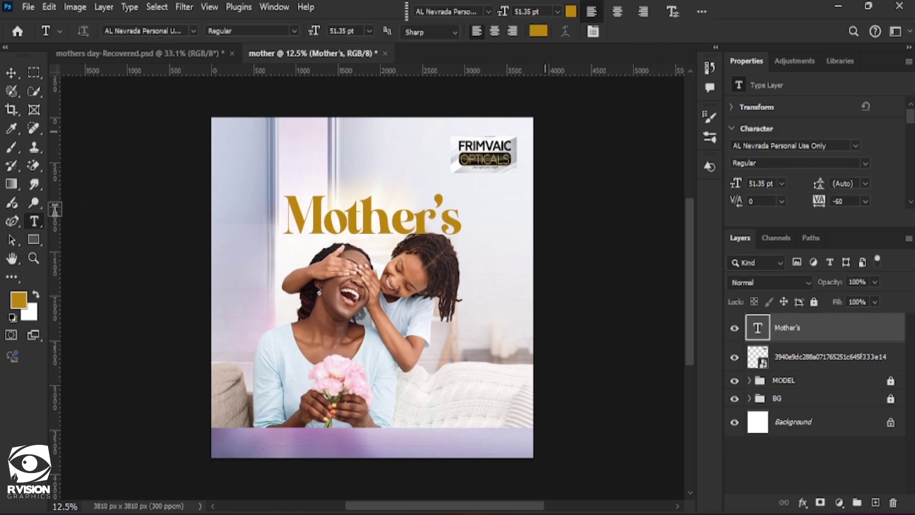
pyautogui.click(325, 150)
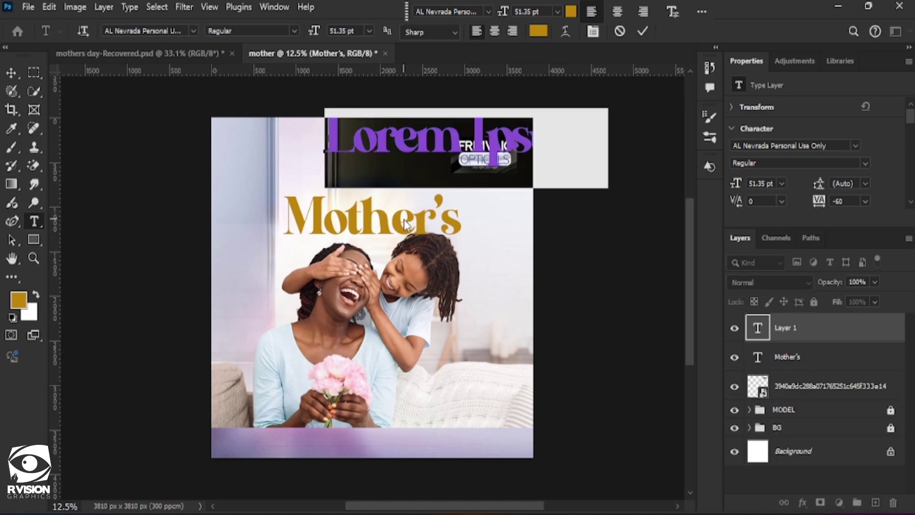
pyautogui.write('Happy')
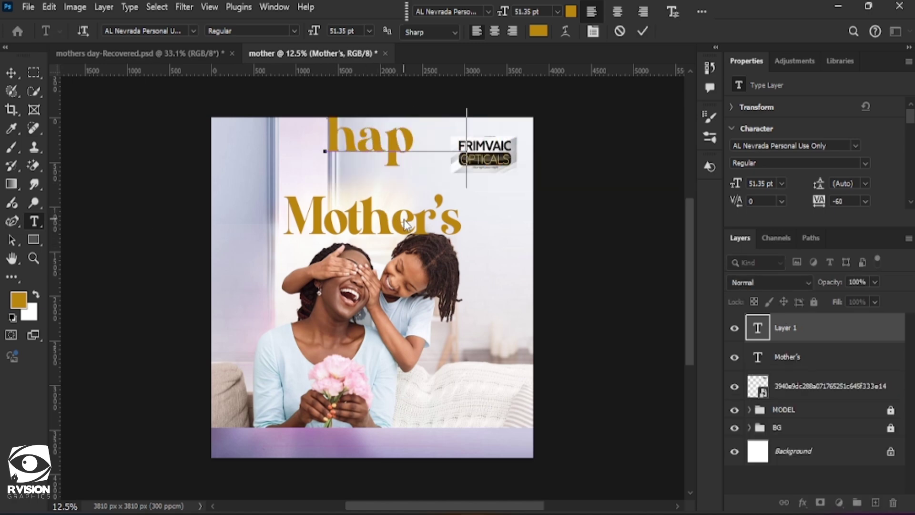
pyautogui.hotkey('ctrl', 'Return')
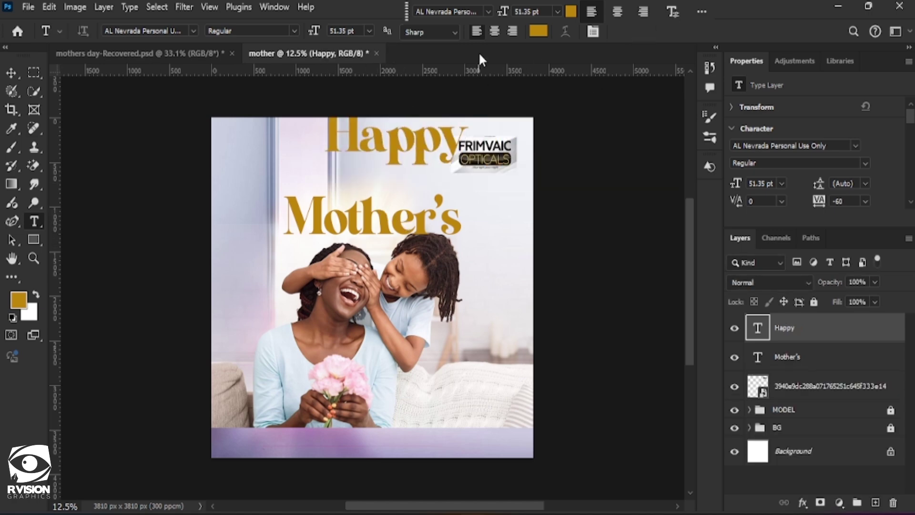
# Step: Set the "Happy" text in the Kudry Weird Headline font at 25.61 pt
pyautogui.click(490, 7)
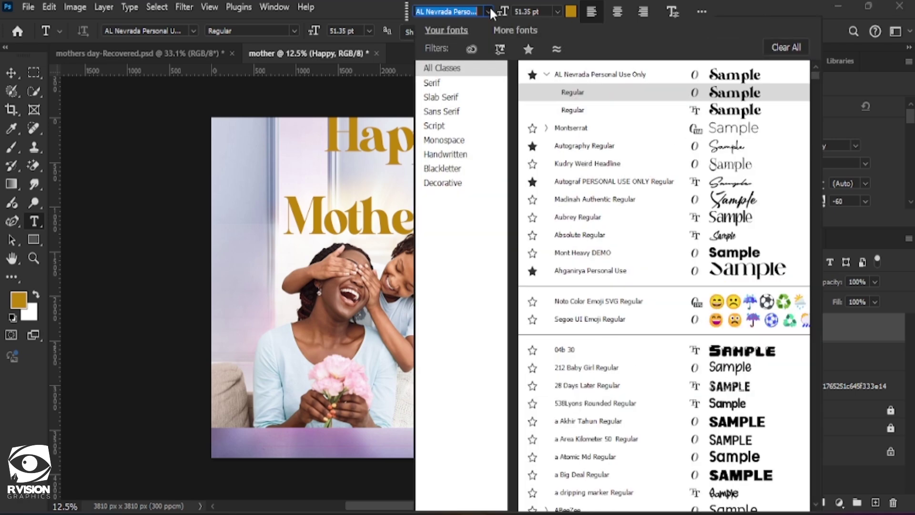
pyautogui.write('kudry')
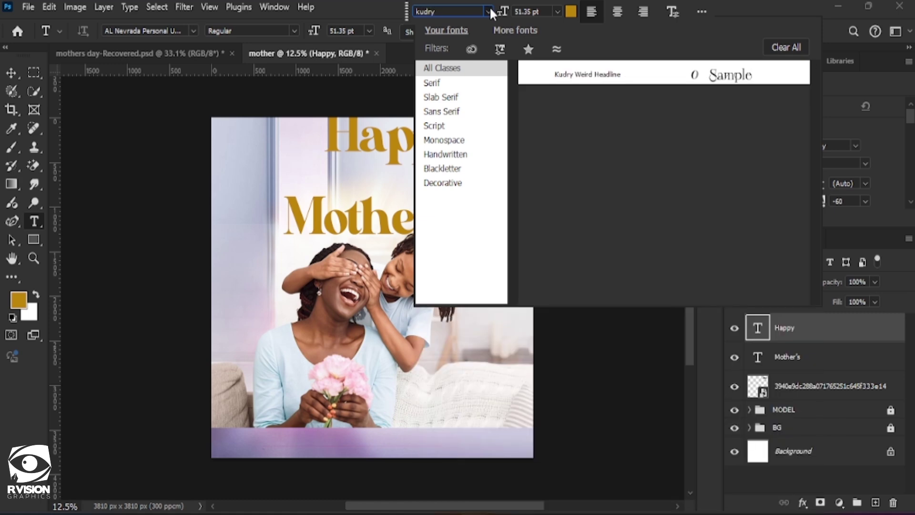
pyautogui.press('Return')
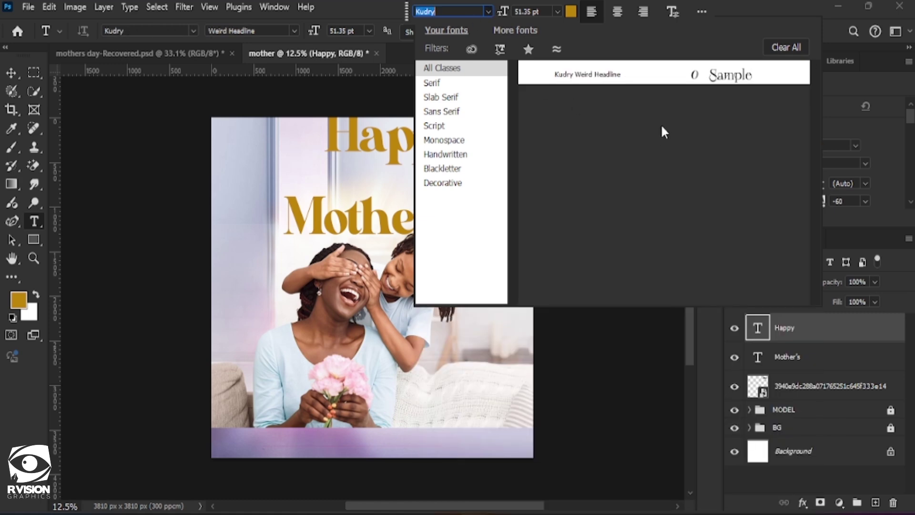
pyautogui.click(669, 76)
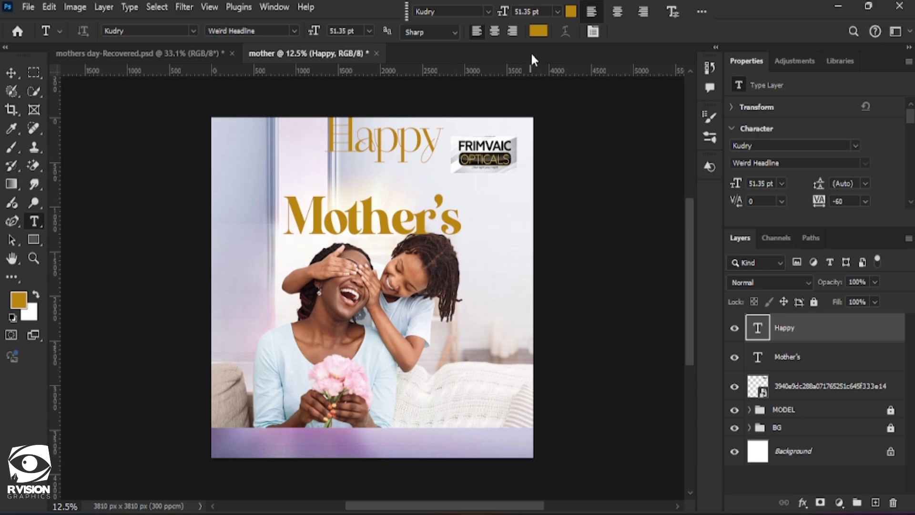
pyautogui.click(534, 12)
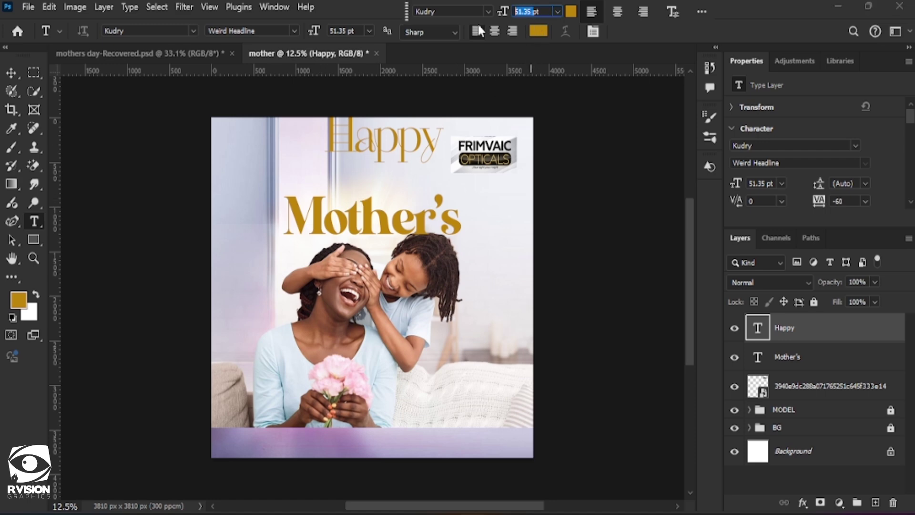
pyautogui.write('25.61')
pyautogui.press('Return')
# Step: Position "Happy" just above the "er" of "Mother's", beside the apostrophe, and clear the selection
pyautogui.click(11, 73)
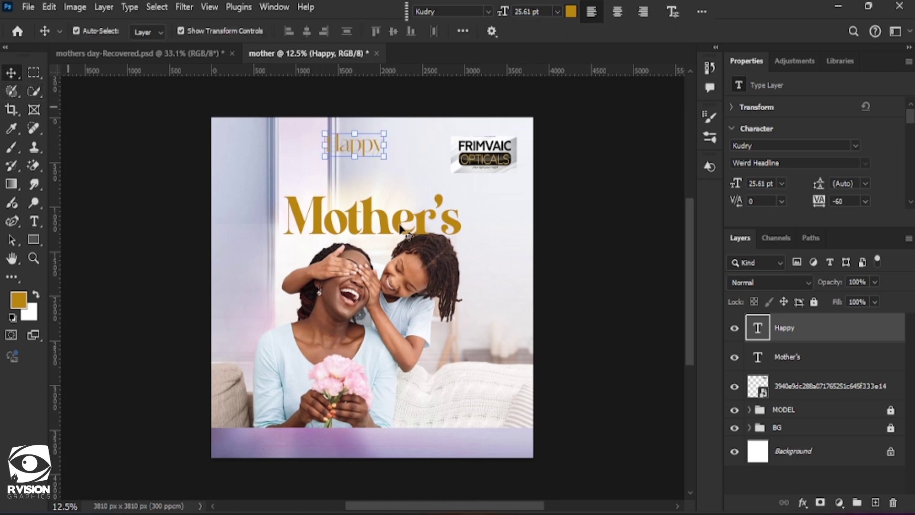
pyautogui.moveTo(347, 137); pyautogui.dragTo(409, 199)
pyautogui.scroll(3, 410, 210)
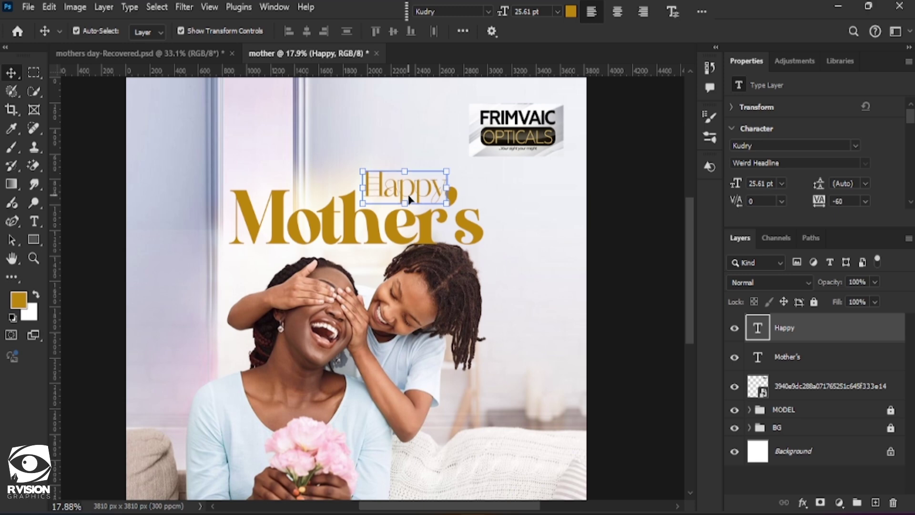
pyautogui.hotkey('shift', 'Left')
pyautogui.hotkey('shift', 'Left')
pyautogui.hotkey('shift', 'Left')
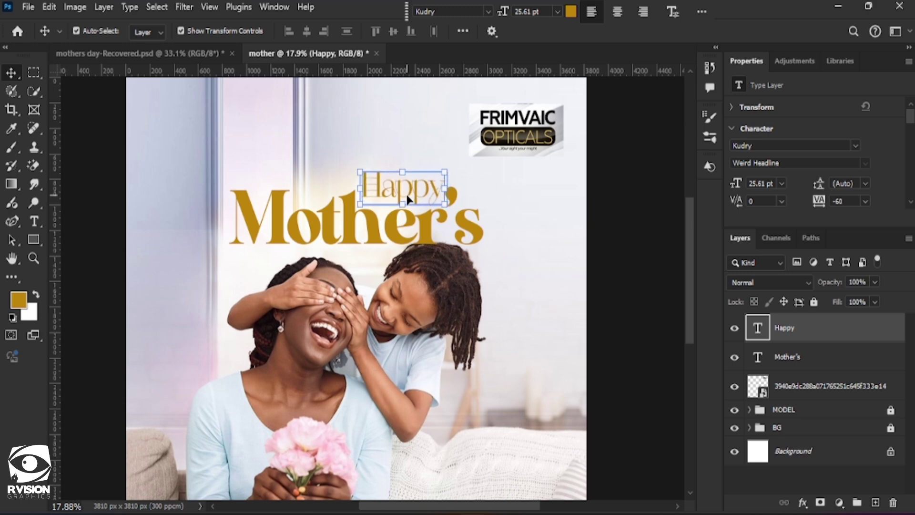
pyautogui.scroll(-3, 527, 286)
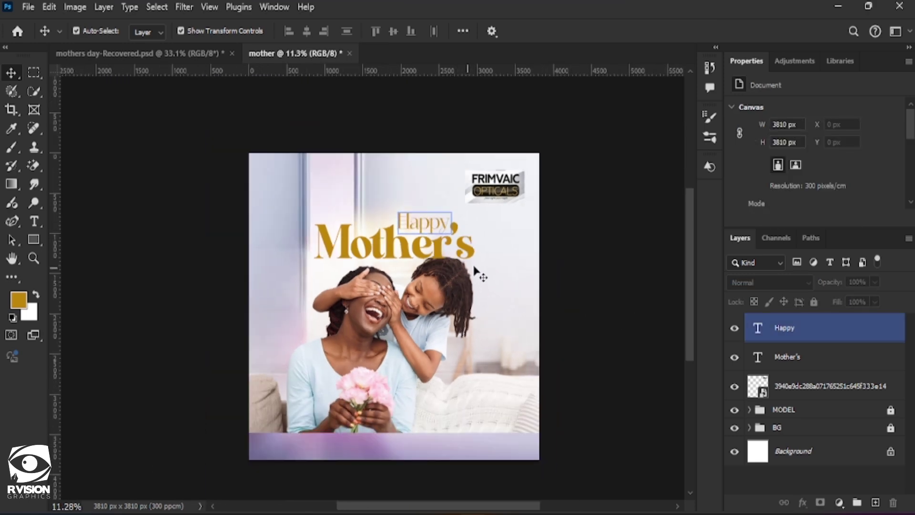
pyautogui.scroll(-1, 474, 265)
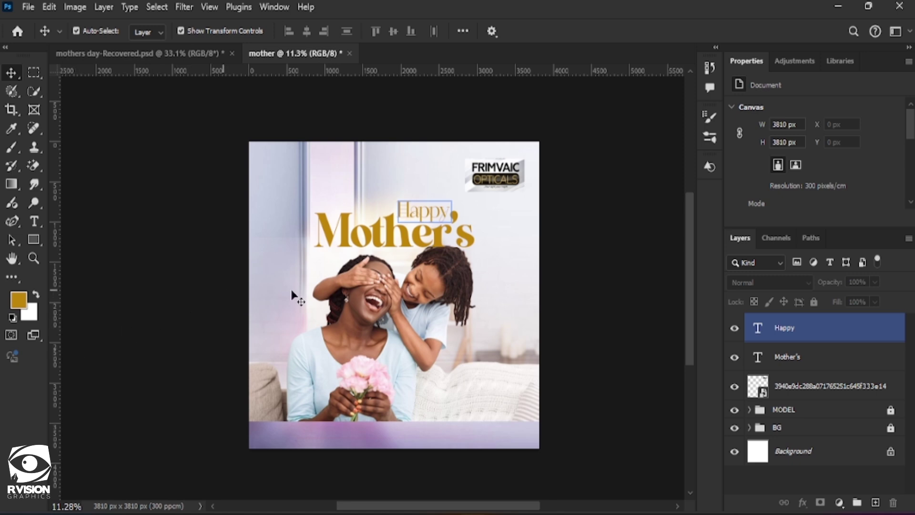
pyautogui.click(152, 244)
# Step: Add a text layer reading "Day" with a capital D beside the mother's head, left of the headline
pyautogui.click(35, 221)
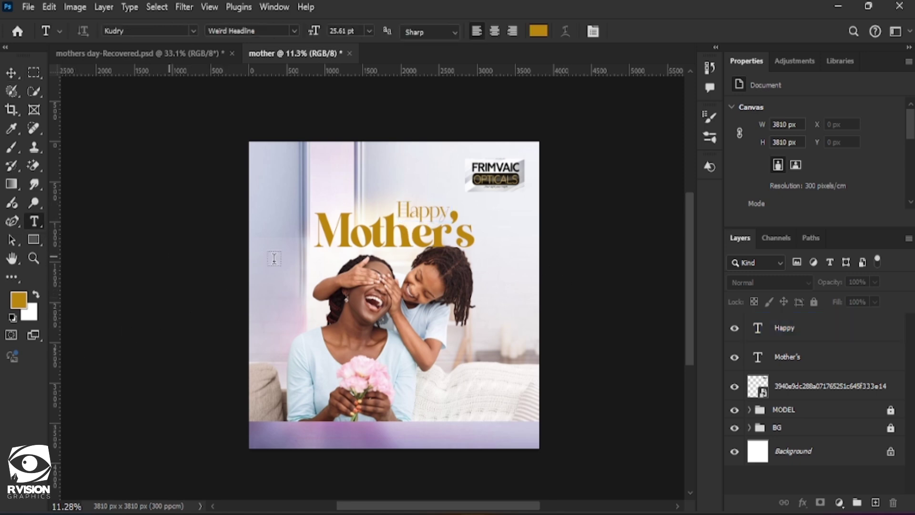
pyautogui.click(275, 258)
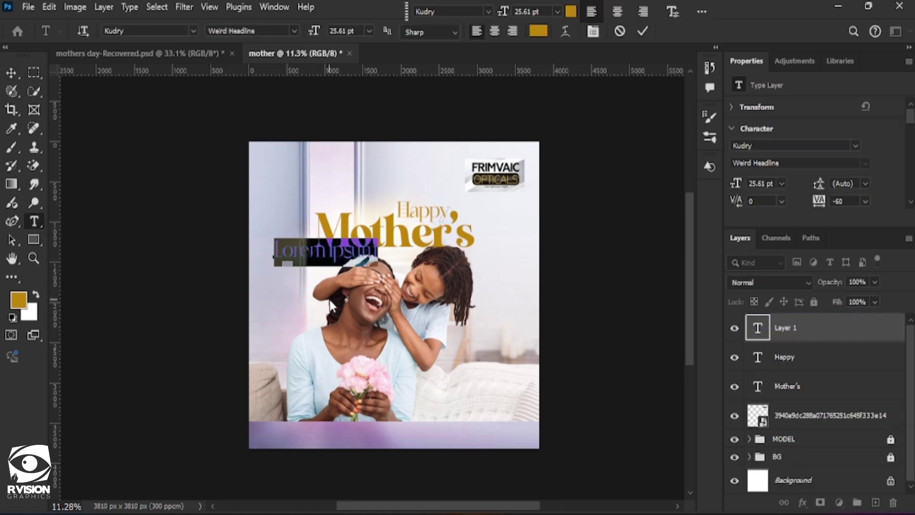
pyautogui.write('day')
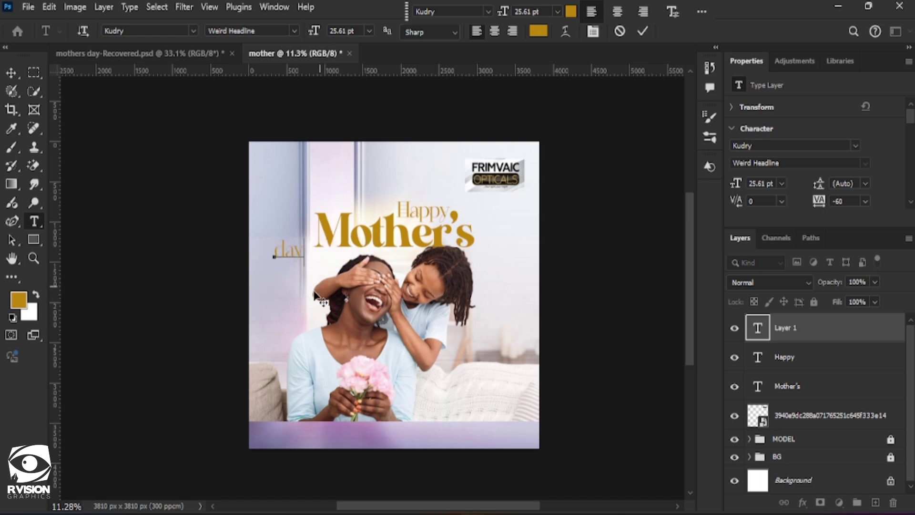
pyautogui.doubleClick(285, 251)
pyautogui.write('Day')
pyautogui.click(642, 33)
# Step: Change the font of the "Day" text to Autography Regular
pyautogui.click(488, 11)
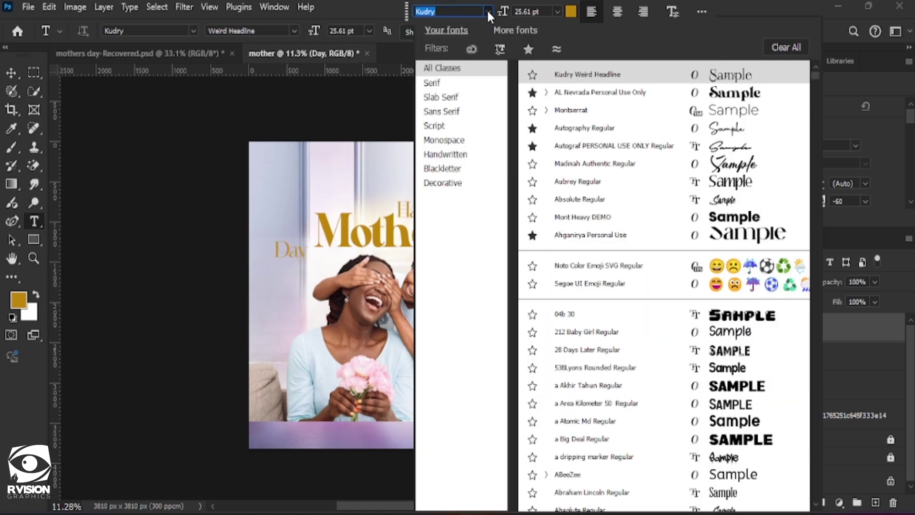
pyautogui.write('auto')
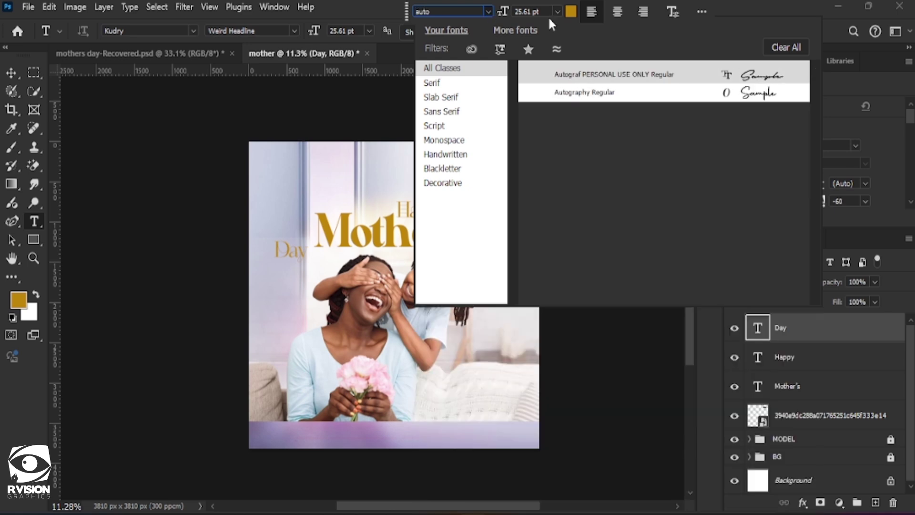
pyautogui.press('Return')
pyautogui.click(721, 93)
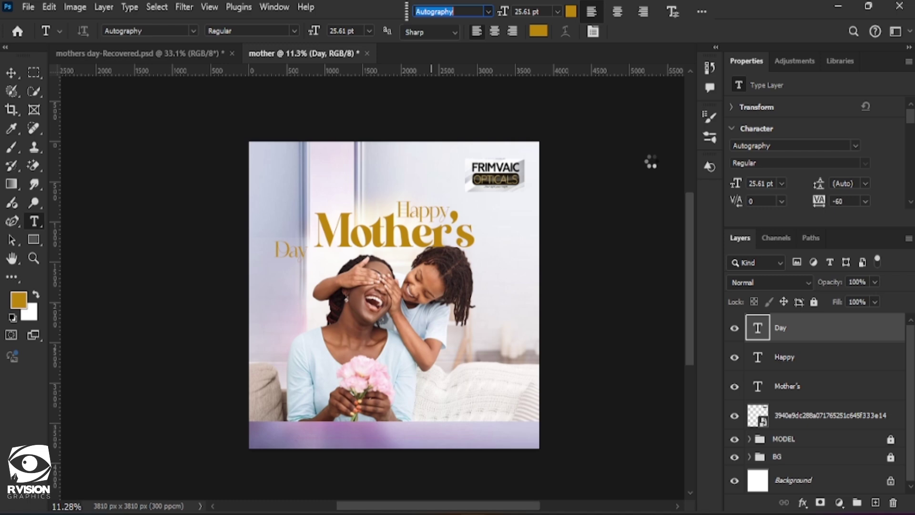
# Step: Move the "Day" text below the final "s" of "Mother's", beside the daughter's hair, and clear the selection
pyautogui.click(12, 72)
pyautogui.moveTo(290, 253); pyautogui.dragTo(483, 263)
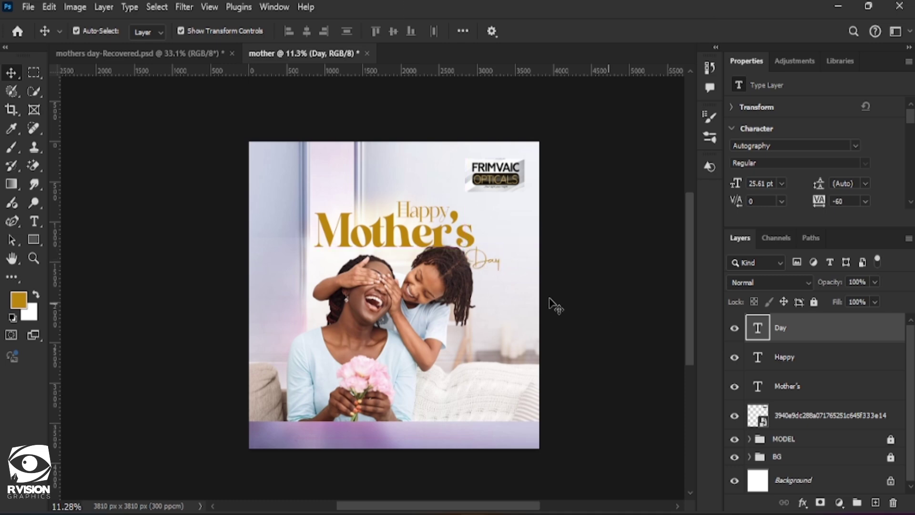
pyautogui.click(582, 311)
# Step: Add a Gradient Overlay and a gold Color Overlay in Darken blend mode to the "Mother's" text layer
pyautogui.hscroll(1, 582, 311)
pyautogui.scroll(1, 340, 335)
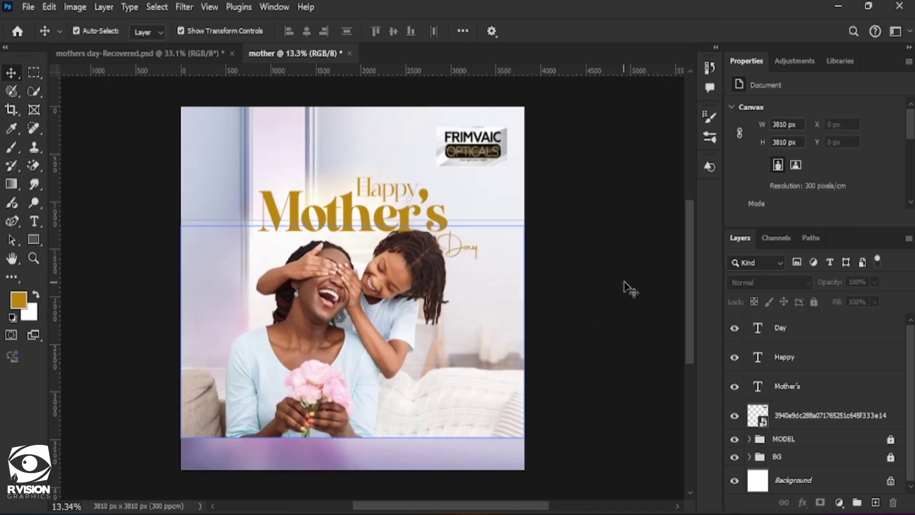
pyautogui.click(374, 225)
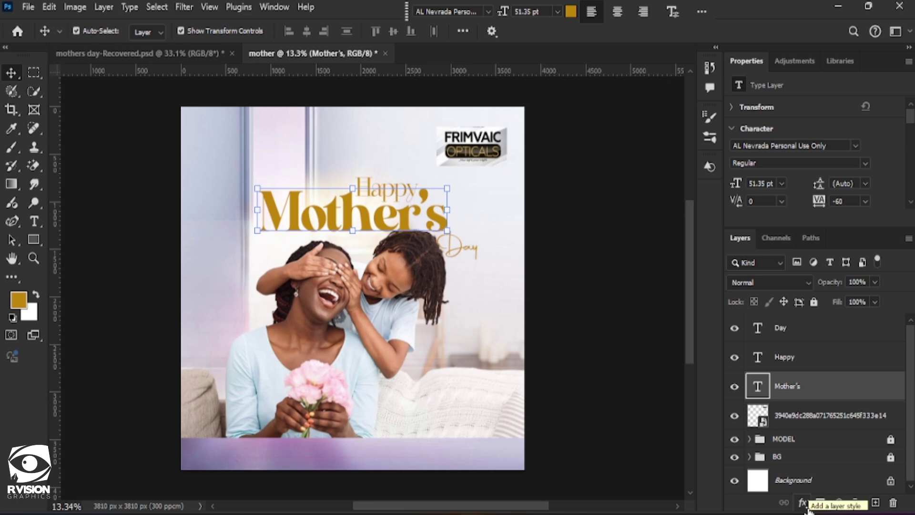
pyautogui.click(806, 505)
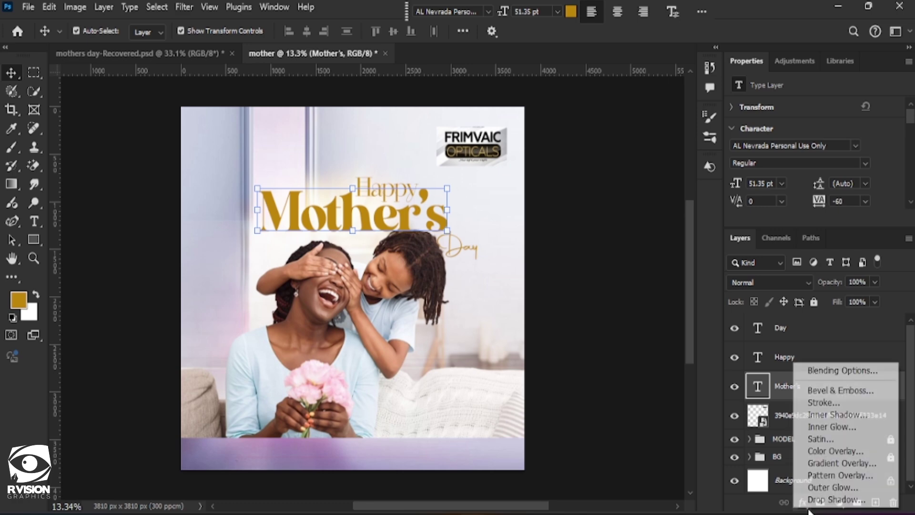
pyautogui.click(838, 465)
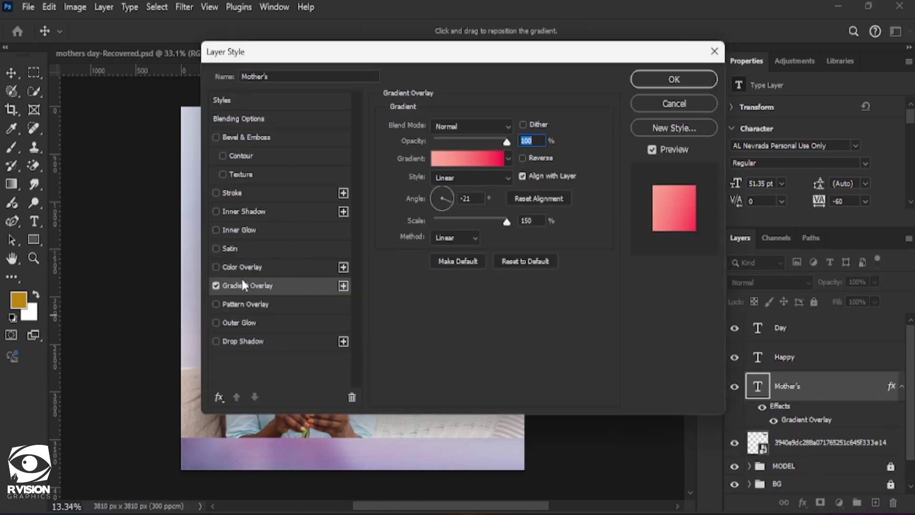
pyautogui.click(238, 267)
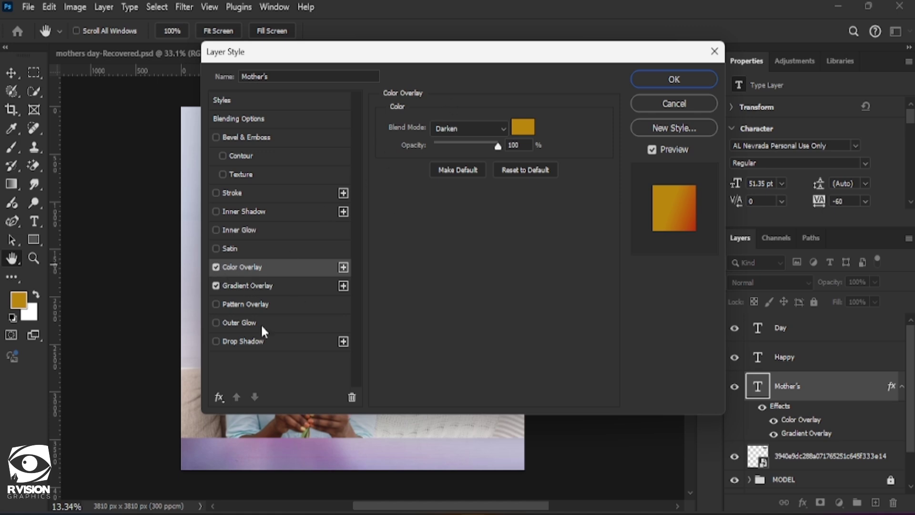
# Step: Choose the Orange_04 preset from the Oranges group for the Gradient Overlay on "Mother's"
pyautogui.click(254, 285)
pyautogui.moveTo(444, 54); pyautogui.dragTo(700, 50)
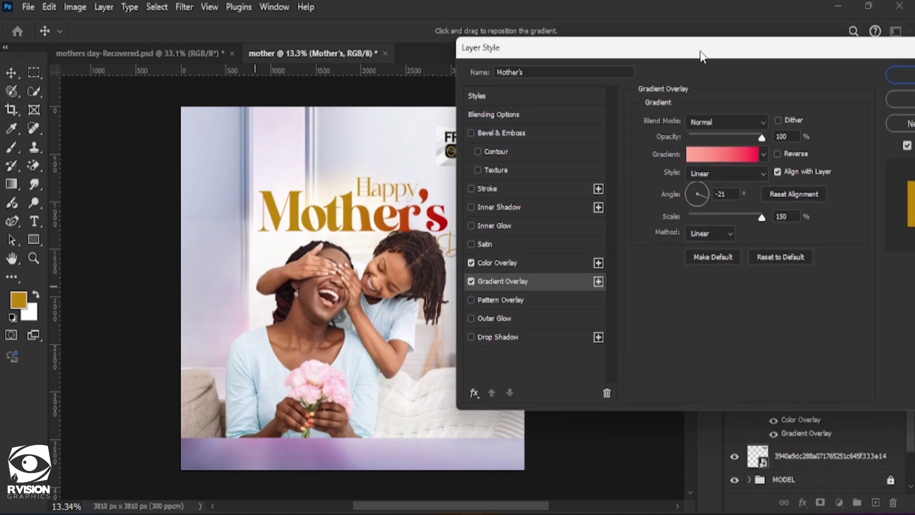
pyautogui.click(764, 154)
pyautogui.click(651, 183)
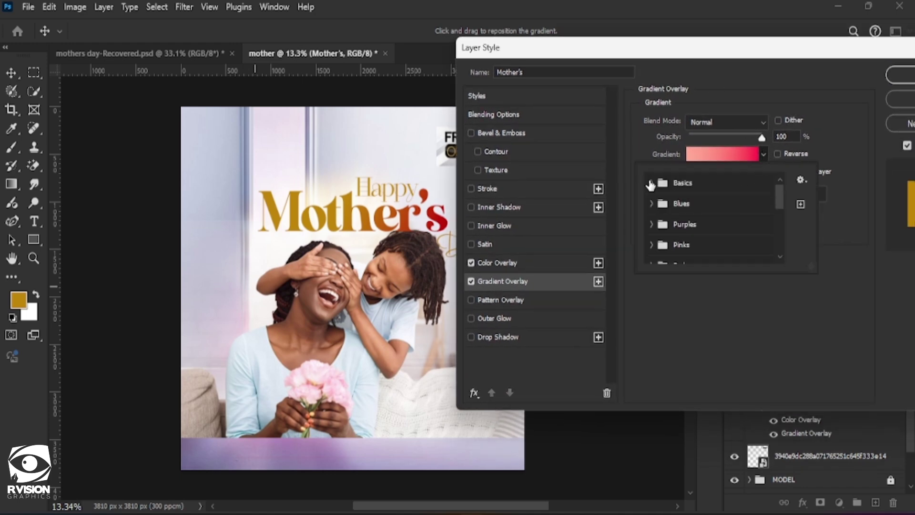
pyautogui.scroll(-3, 692, 260)
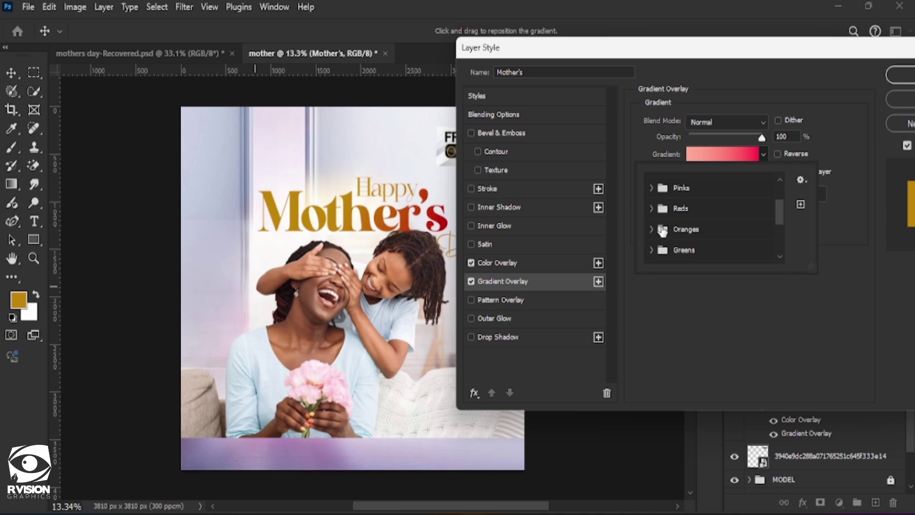
pyautogui.click(651, 230)
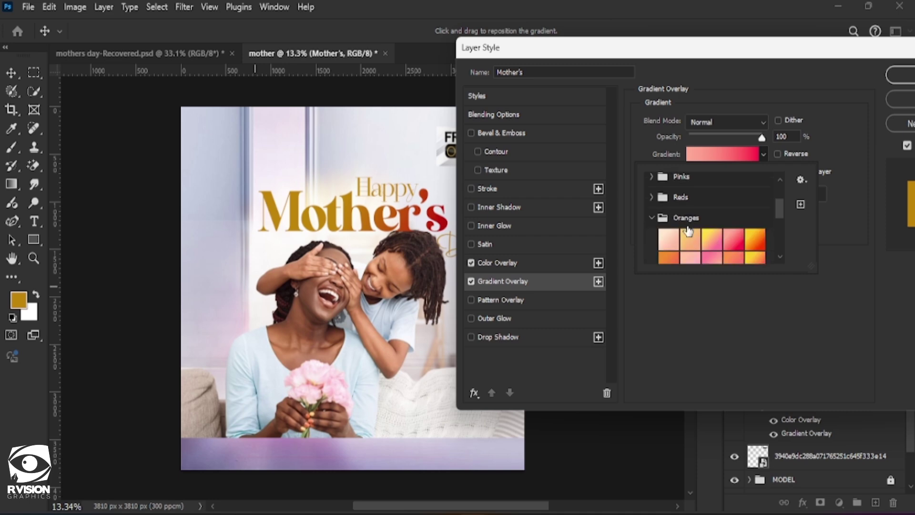
pyautogui.scroll(-1, 688, 231)
pyautogui.click(738, 228)
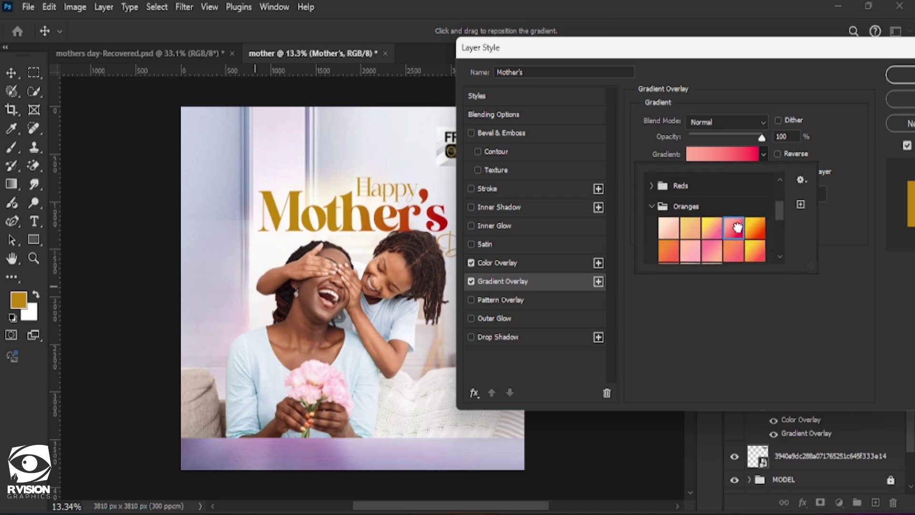
pyautogui.doubleClick(738, 229)
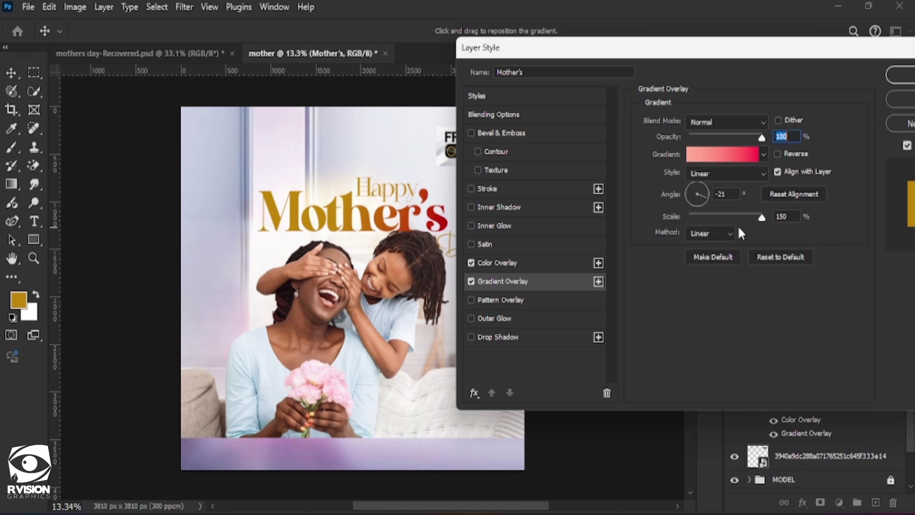
pyautogui.click(763, 154)
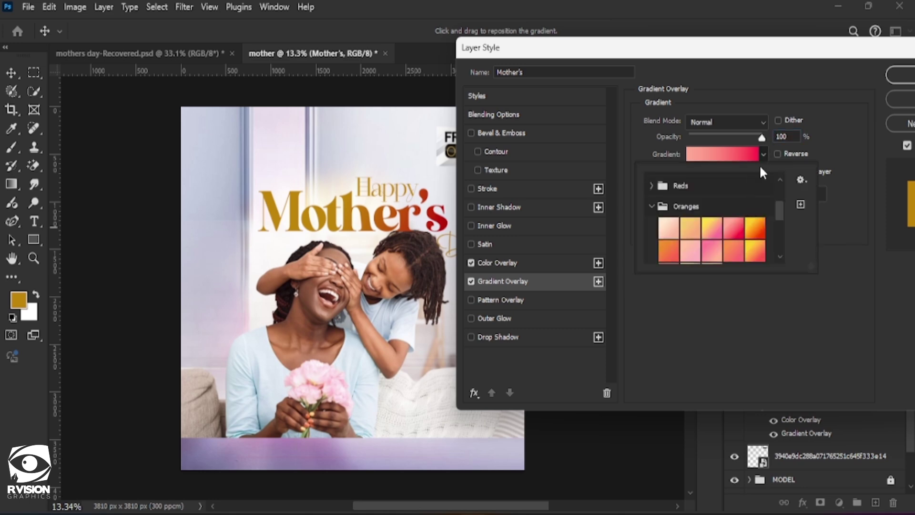
pyautogui.click(820, 161)
# Step: Confirm the gradient's end stops as ffab96 and ff0f47, apply the layer style to "Mother's", and clear the selection
pyautogui.click(720, 153)
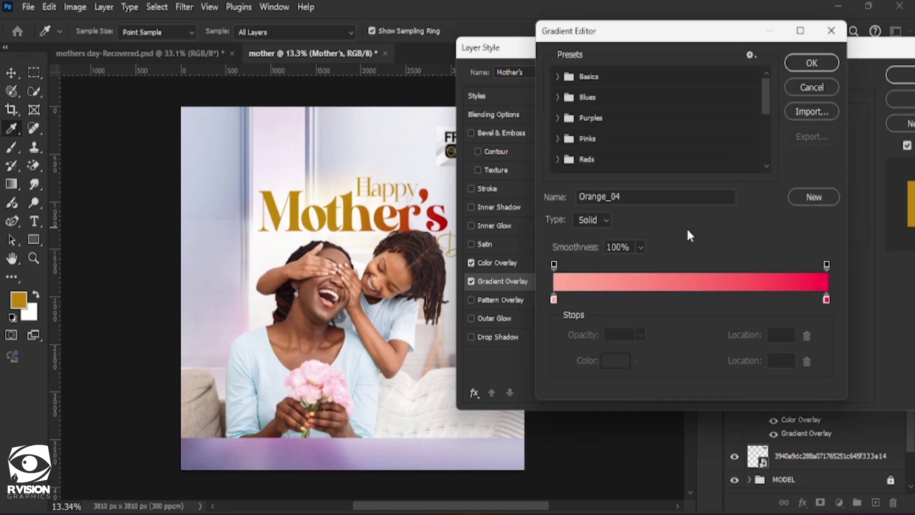
pyautogui.click(554, 299)
pyautogui.click(622, 361)
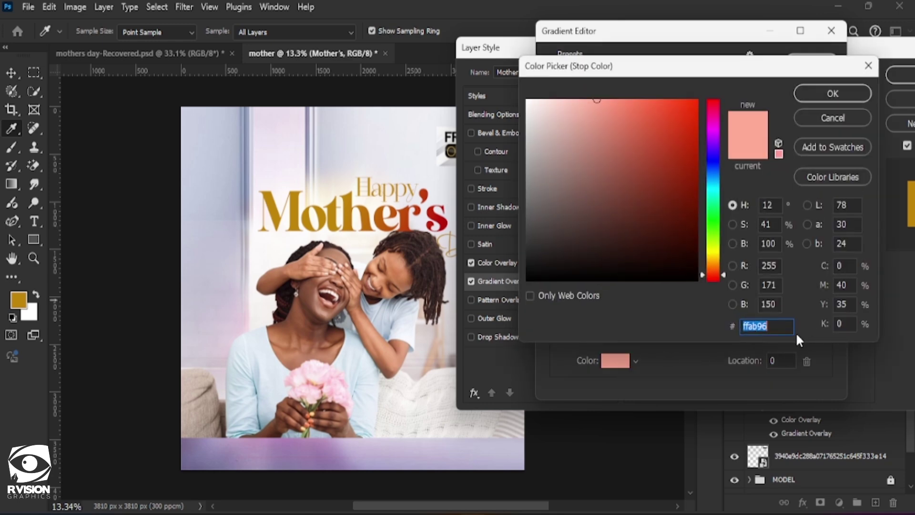
pyautogui.click(836, 95)
pyautogui.click(826, 299)
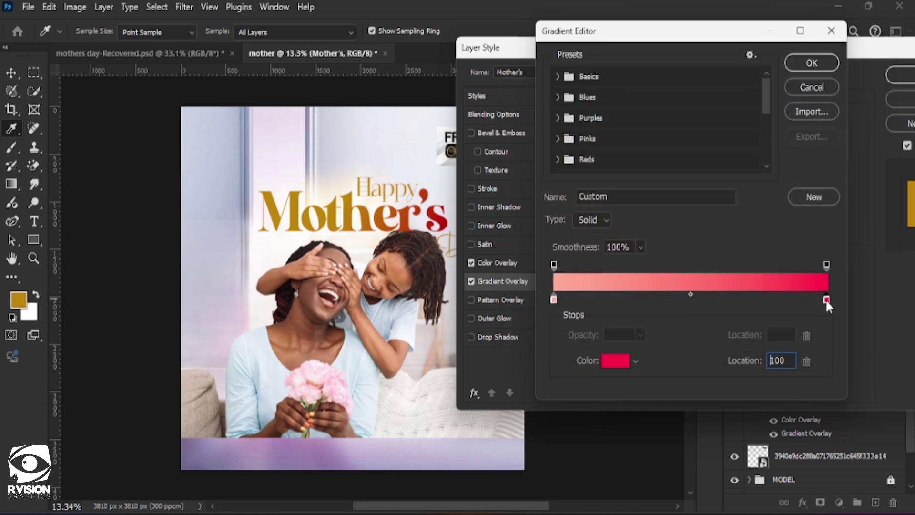
pyautogui.click(615, 361)
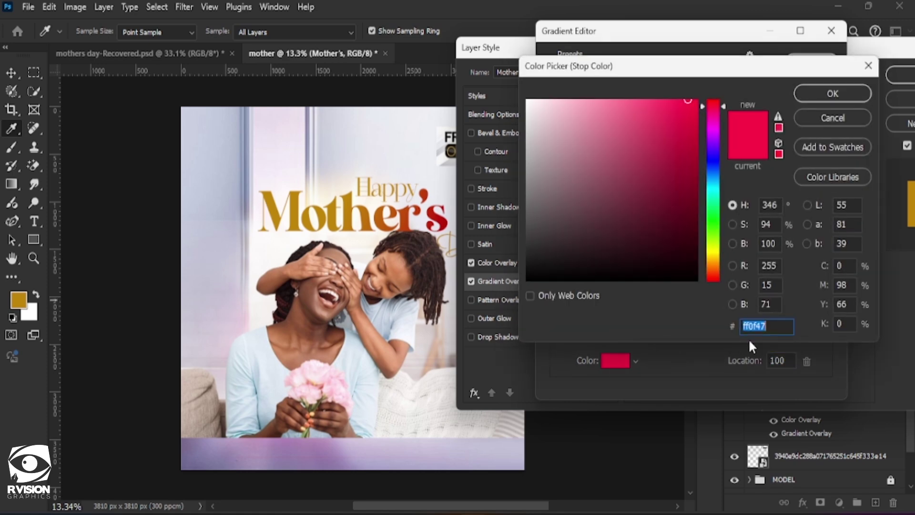
pyautogui.click(853, 93)
pyautogui.click(808, 60)
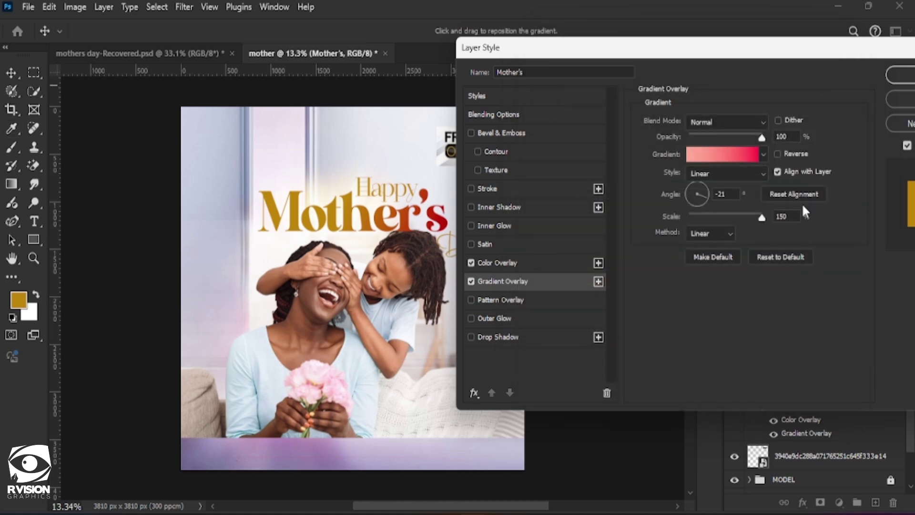
pyautogui.click(891, 76)
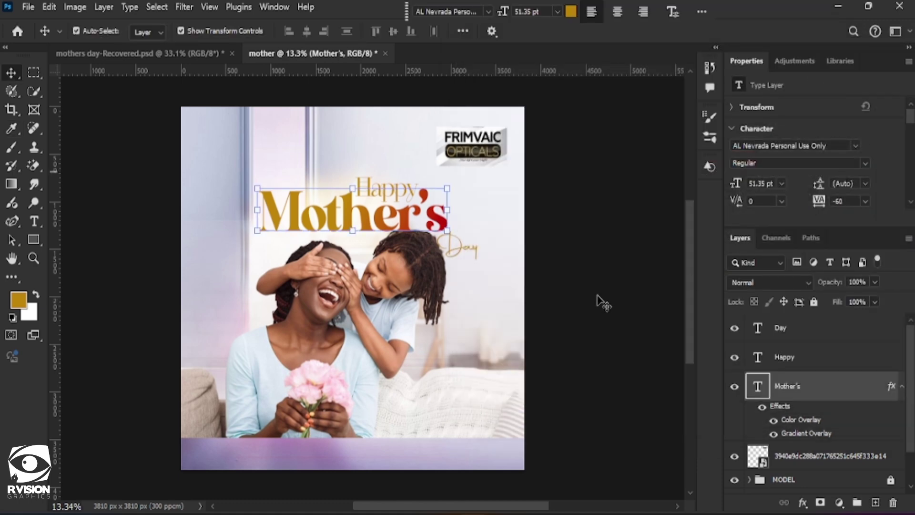
pyautogui.click(591, 266)
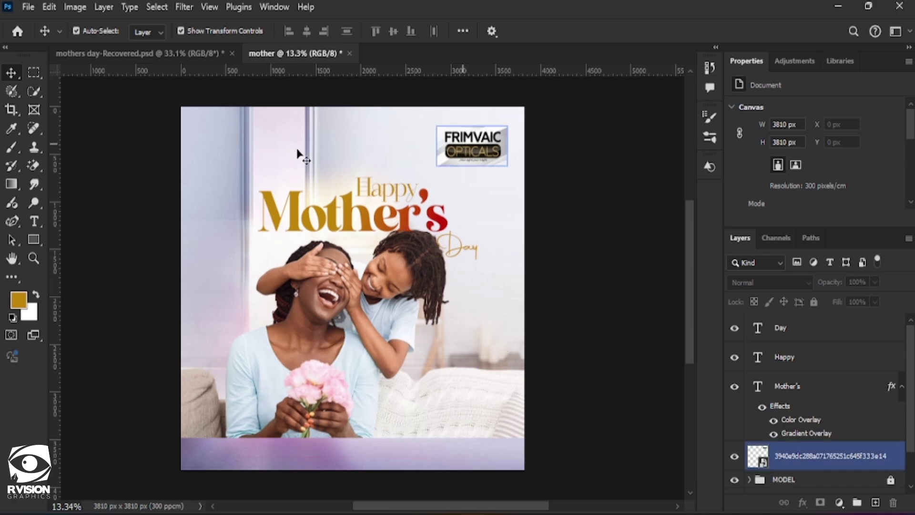
# Step: Add a text layer reading "WISHES YOU" along the flyer's upper edge in Montserrat Regular
pyautogui.click(34, 222)
pyautogui.hotkey('ctrl', 'v')
pyautogui.click(488, 10)
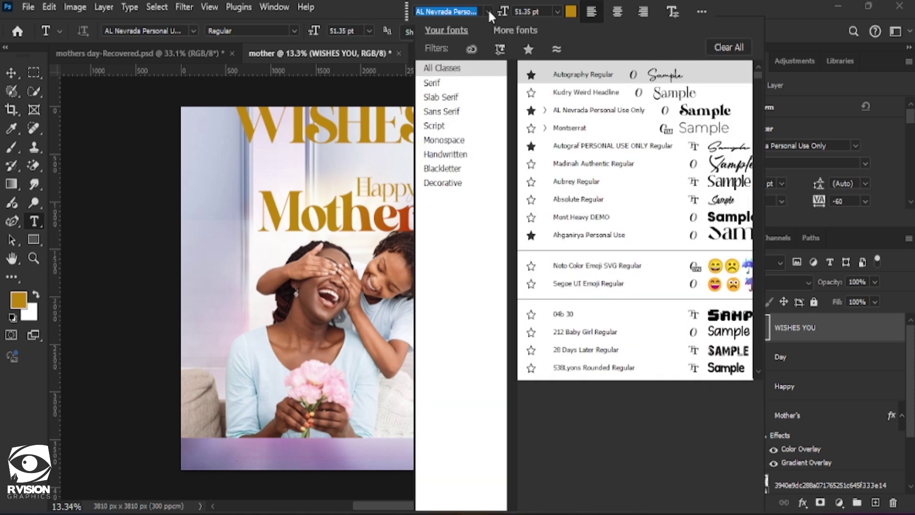
pyautogui.write('MOSER')
pyautogui.press('BackSpace')
pyautogui.press('BackSpace')
pyautogui.press('BackSpace')
pyautogui.write('NT')
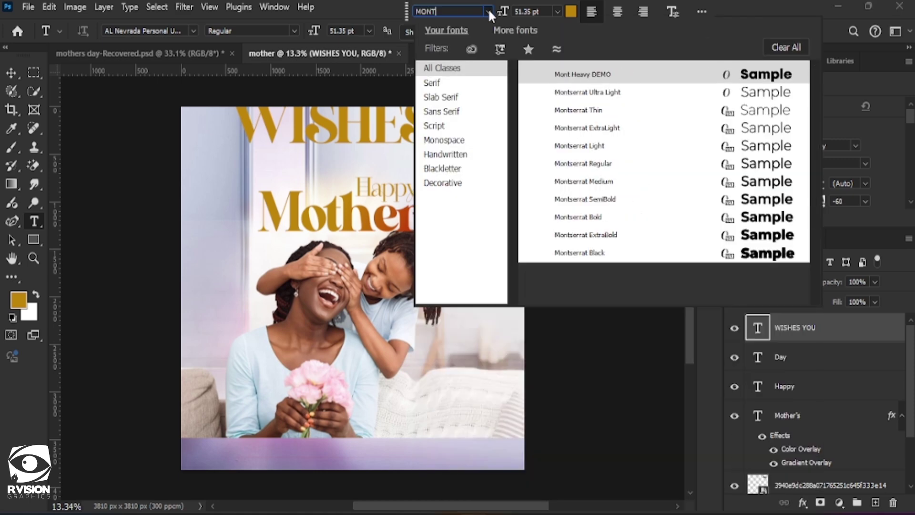
pyautogui.click(698, 164)
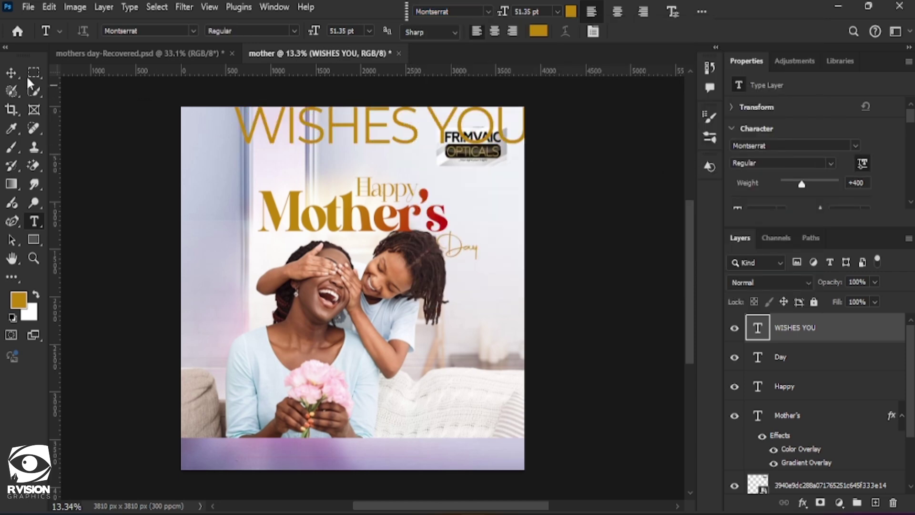
# Step: Scale "WISHES YOU" to about 25% and place it above the headline, aligned with the left edge of "Mother's"
pyautogui.click(11, 72)
pyautogui.hotkey('ctrl', 't')
pyautogui.moveTo(523, 143); pyautogui.dragTo(332, 145)
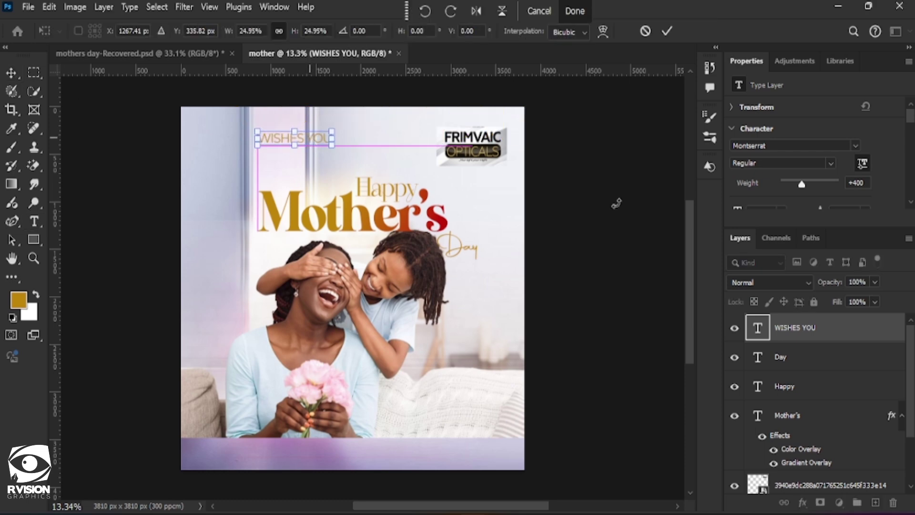
pyautogui.click(667, 31)
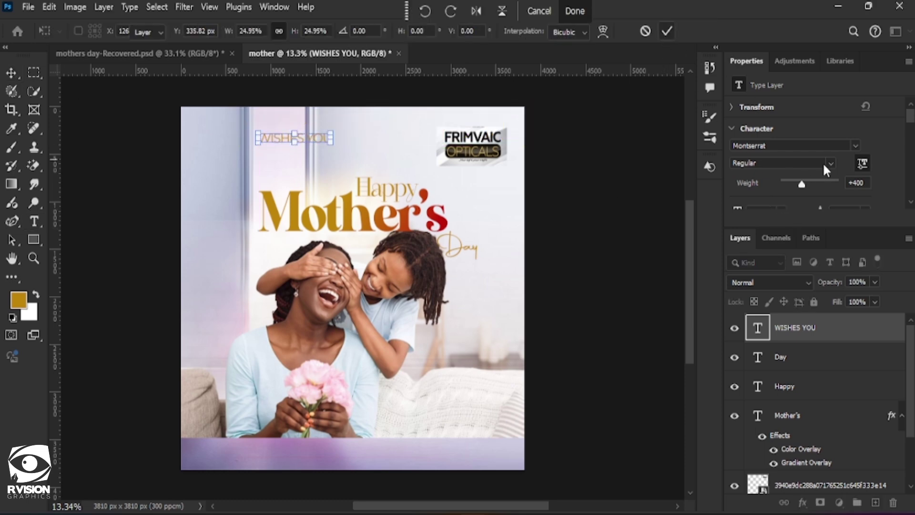
# Step: Set the "WISHES YOU" text to 440 tracking and a 9 pt font size, and clear the selection
pyautogui.scroll(-2, 823, 162)
pyautogui.moveTo(817, 174); pyautogui.dragTo(838, 174)
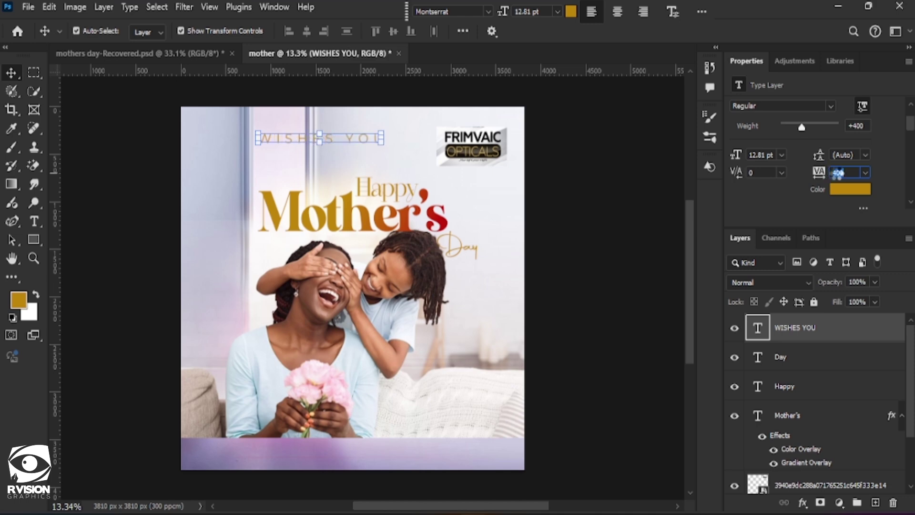
pyautogui.moveTo(837, 174); pyautogui.dragTo(844, 174)
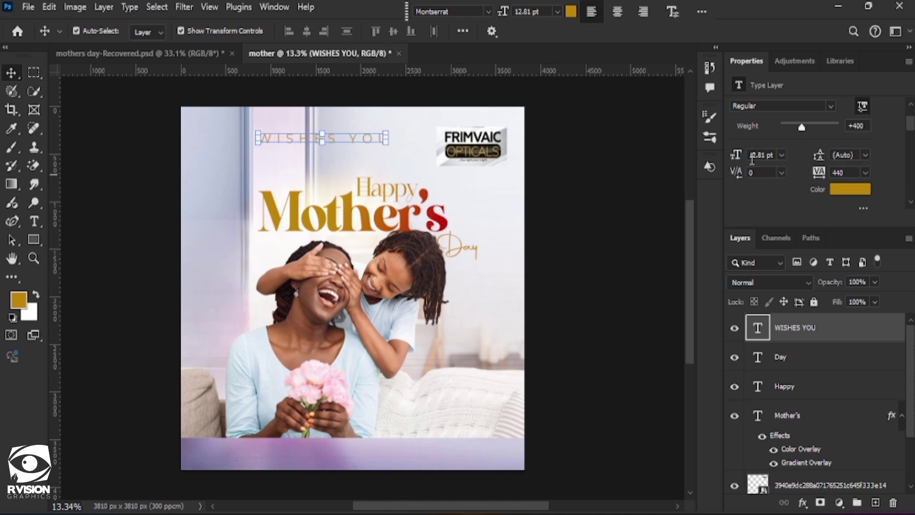
pyautogui.moveTo(743, 155); pyautogui.dragTo(736, 156)
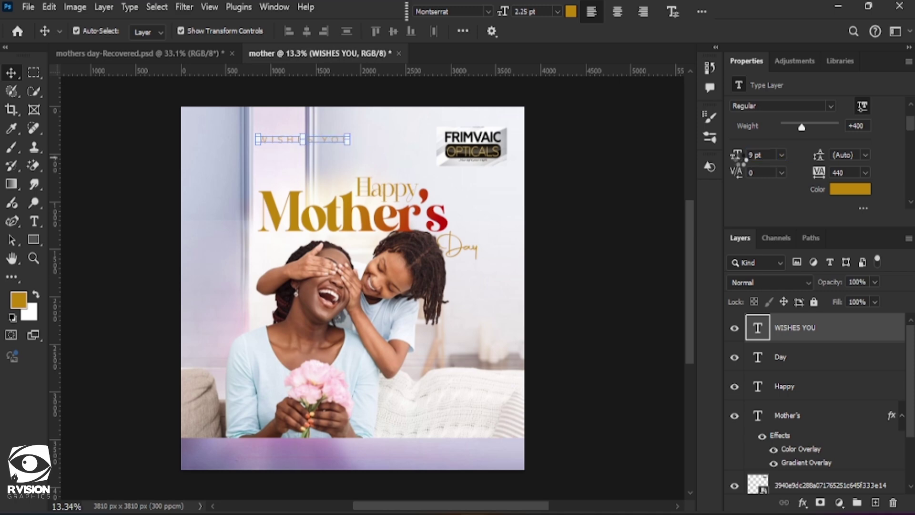
pyautogui.click(620, 296)
pyautogui.click(596, 286)
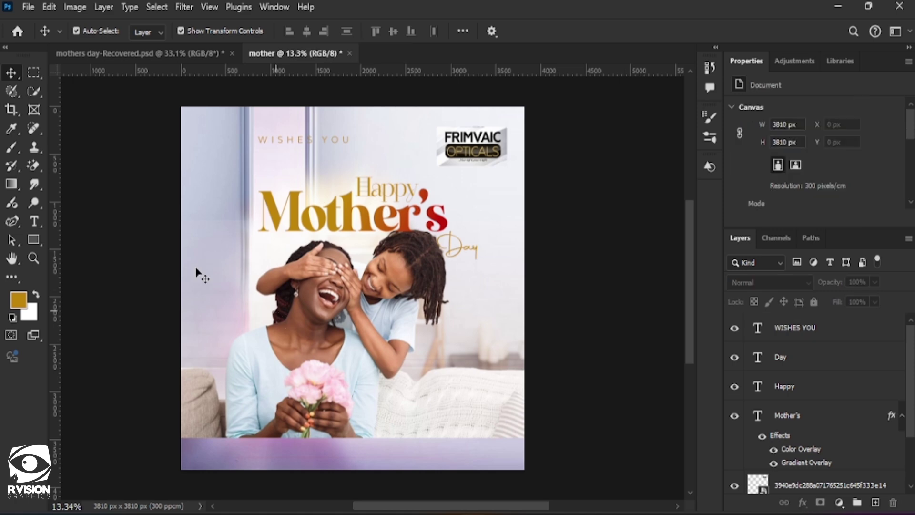
# Step: Draw a thin gold horizontal line about 905 px long between "WISHES YOU" and the logo with the Line tool, and deselect it
pyautogui.click(34, 240)
pyautogui.hotkey('shift', 'u')
pyautogui.rightClick(34, 241)
pyautogui.click(72, 294)
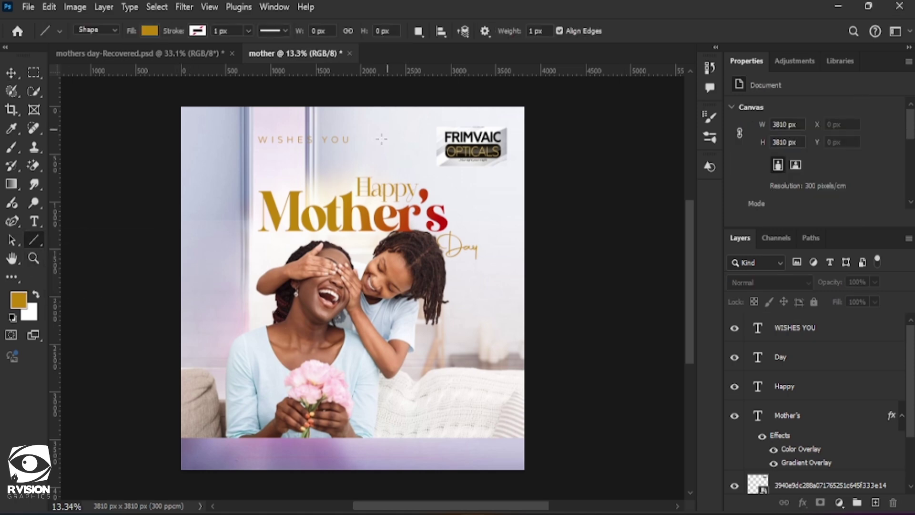
pyautogui.moveTo(433, 139); pyautogui.dragTo(355, 150)
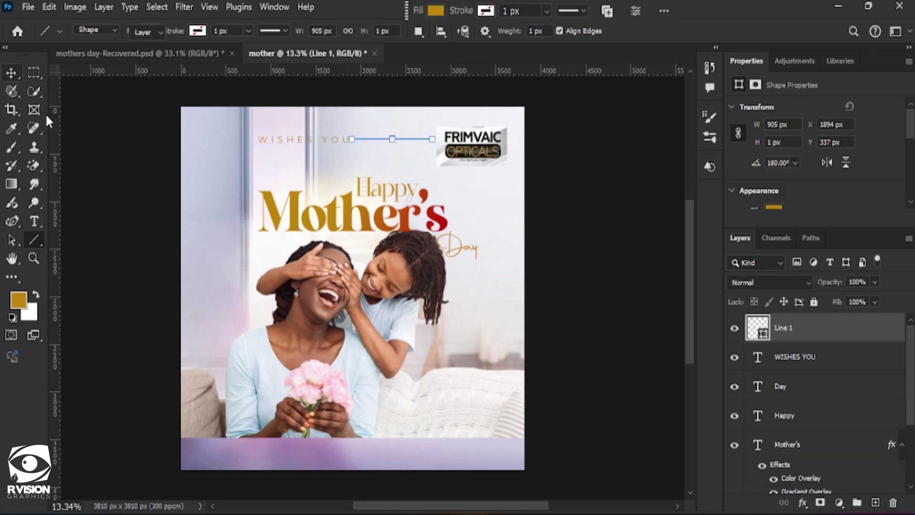
pyautogui.click(11, 72)
pyautogui.click(658, 308)
# Step: Nudge the "WISHES YOU" text straight up so it sits slightly above the level of the thin line
pyautogui.scroll(5, 405, 162)
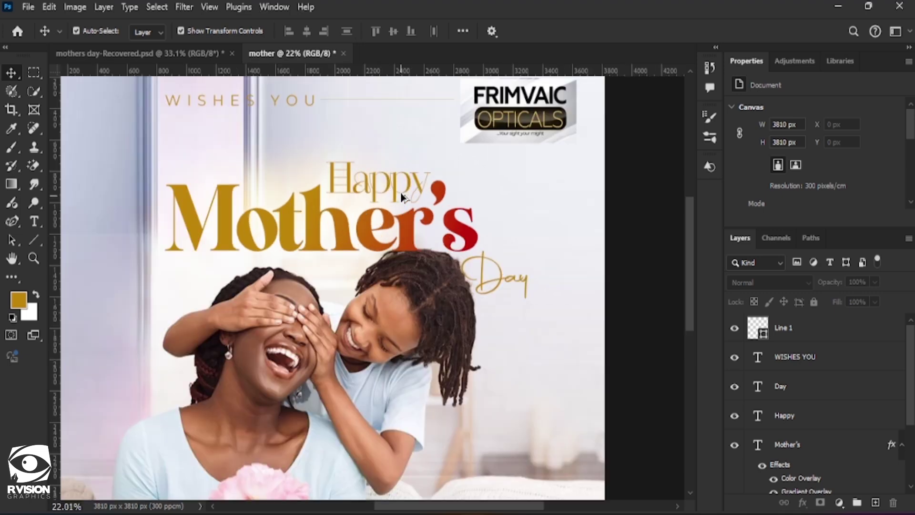
pyautogui.scroll(-2, 408, 161)
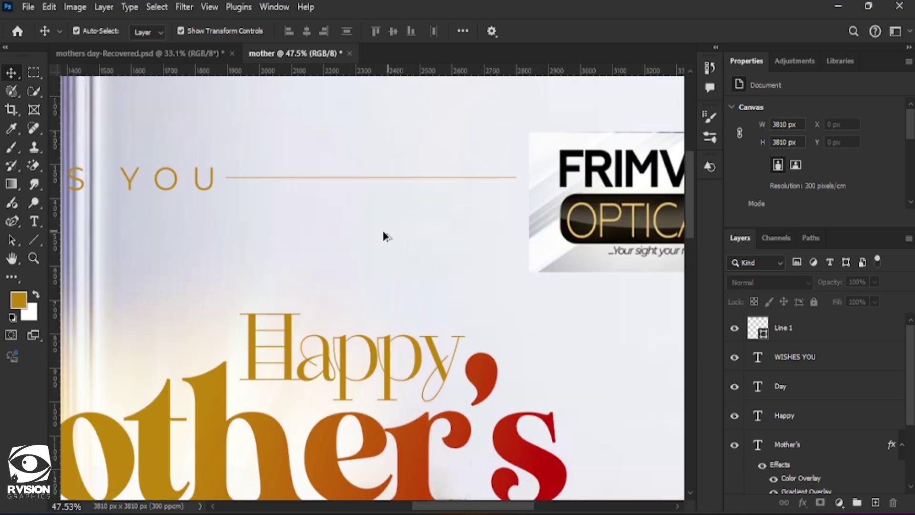
pyautogui.scroll(-1, 381, 243)
pyautogui.scroll(-1, 373, 247)
pyautogui.click(268, 217)
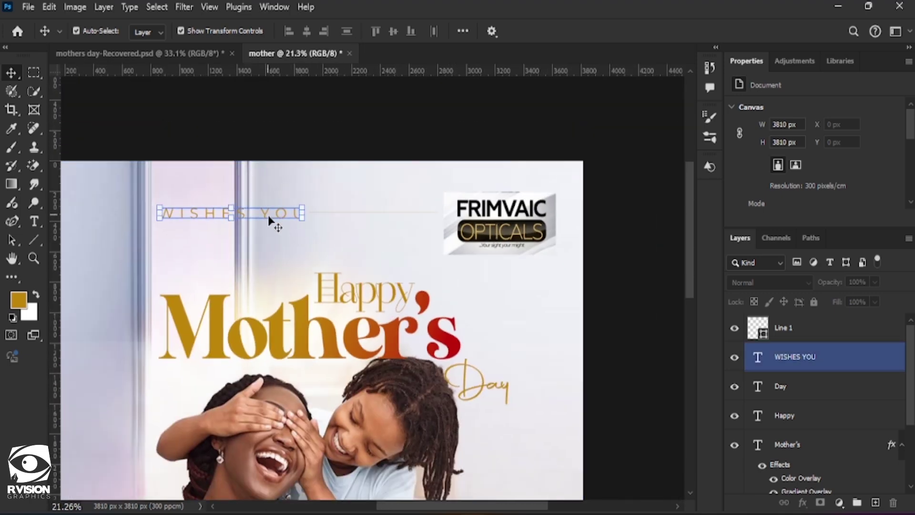
pyautogui.hotkey('shift', 'Up')
pyautogui.hotkey('shift', 'Up')
pyautogui.hotkey('shift', 'Up')
pyautogui.hotkey('shift', 'Up')
pyautogui.hotkey('shift', 'Up')
pyautogui.hotkey('shift', 'Up')
pyautogui.hotkey('shift', 'Up')
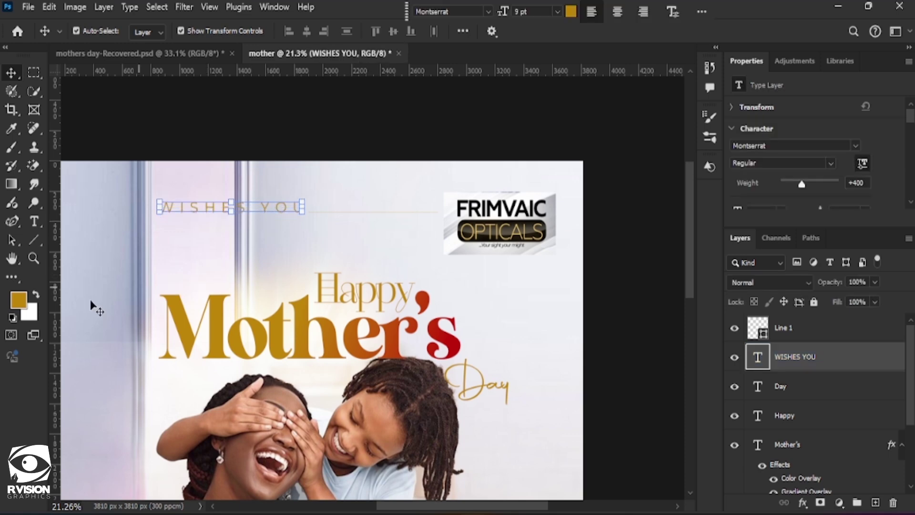
pyautogui.moveTo(55, 269); pyautogui.dragTo(28, 267)
pyautogui.hotkey('ctrl', '-')
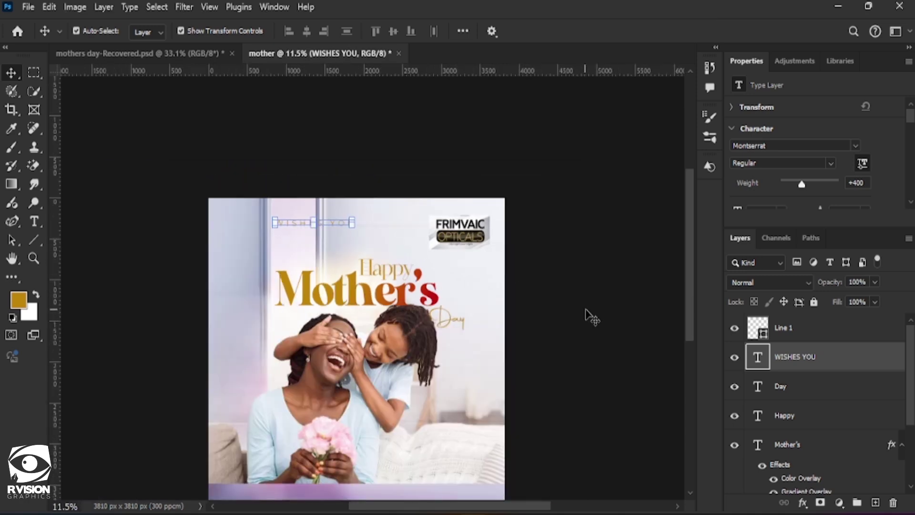
# Step: Identify the logo's layer in the layer stack by toggling its visibility and rename it LOGO
pyautogui.click(535, 306)
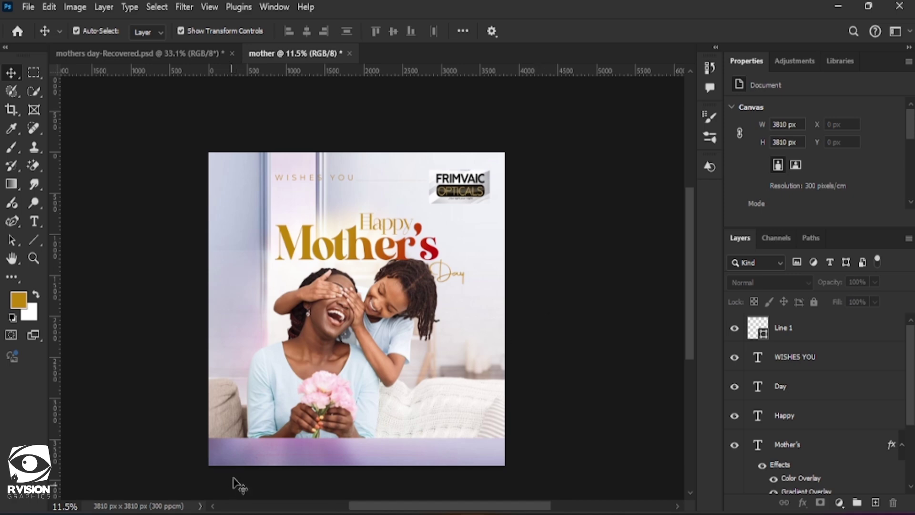
pyautogui.click(846, 392)
pyautogui.click(787, 462)
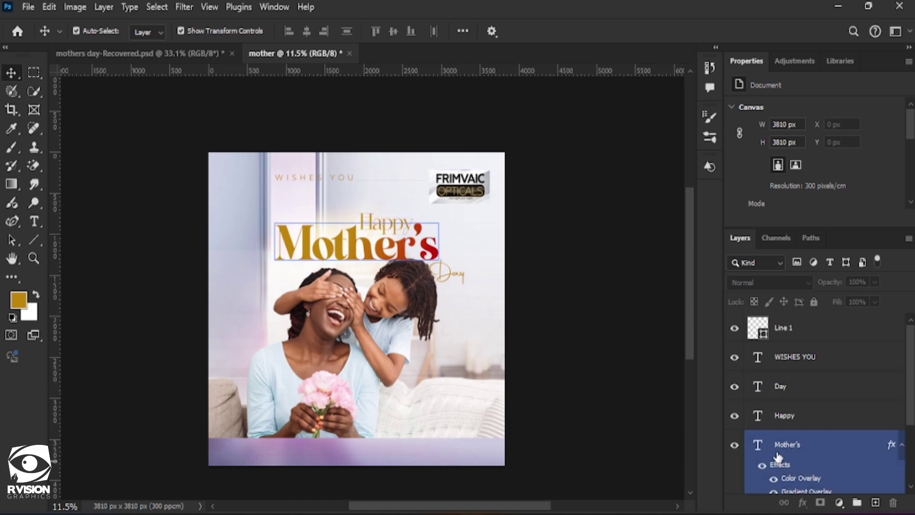
pyautogui.click(782, 421)
pyautogui.click(837, 446)
pyautogui.scroll(-2, 837, 429)
pyautogui.click(834, 422)
pyautogui.scroll(-1, 834, 422)
pyautogui.click(782, 437)
pyautogui.click(772, 415)
pyautogui.click(736, 415)
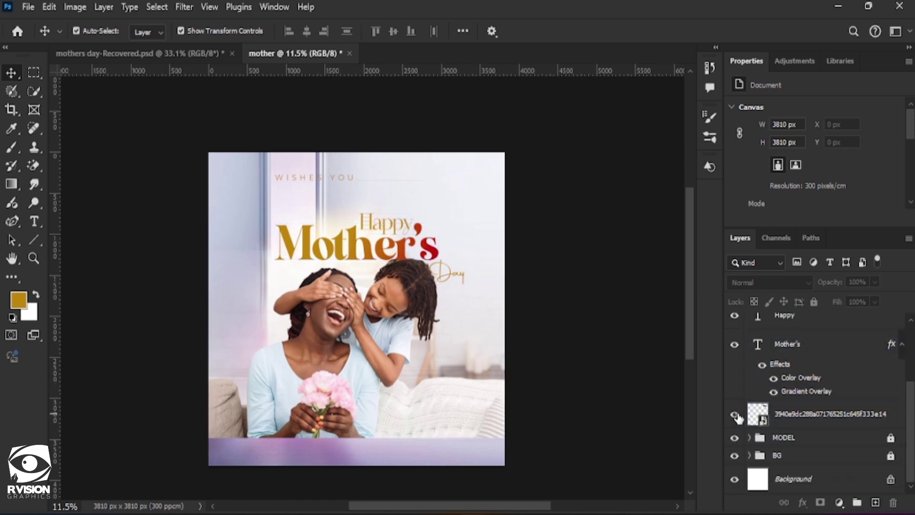
pyautogui.click(734, 414)
pyautogui.doubleClick(844, 415)
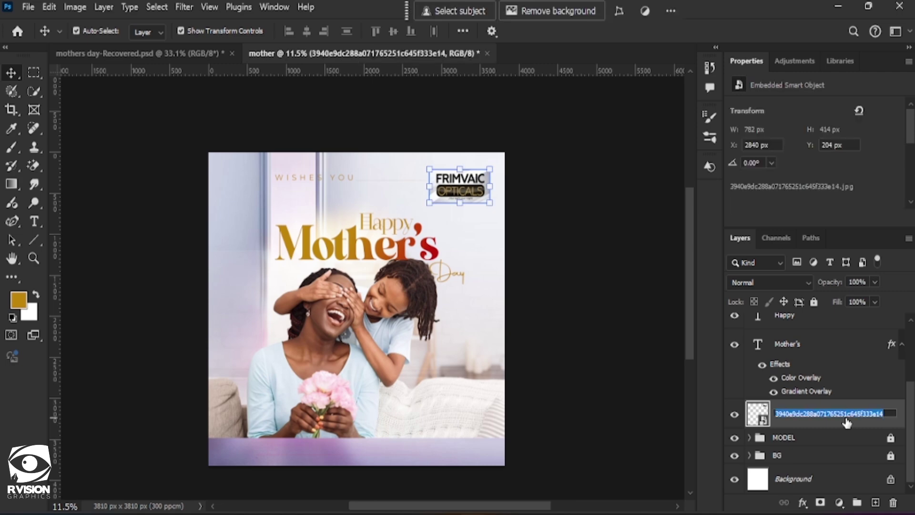
pyautogui.write('MOD')
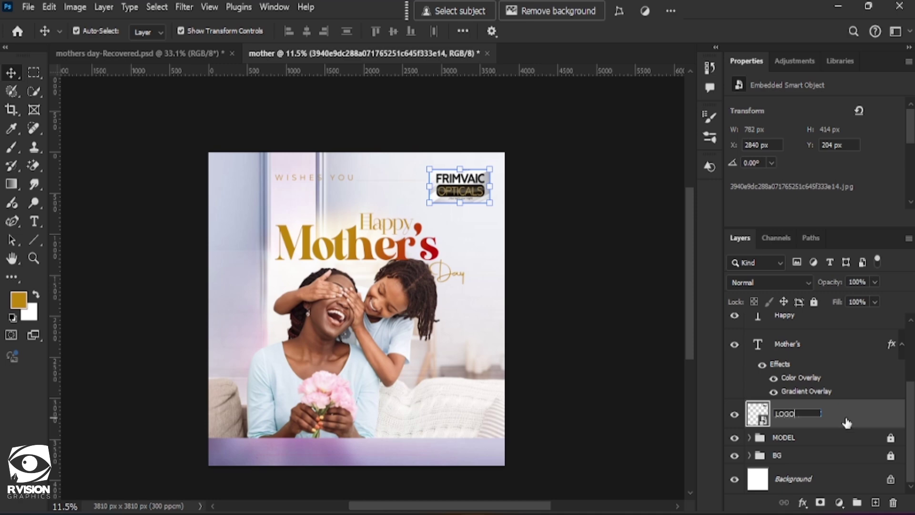
pyautogui.click(841, 399)
# Step: Group the "Day", "Happy" and "Mother's" text layers and name the group FONTS
pyautogui.keyDown('shift'); pyautogui.click(810, 331); pyautogui.keyUp('shift')
pyautogui.scroll(2, 813, 356)
pyautogui.click(813, 356)
pyautogui.keyDown('shift'); pyautogui.click(803, 389); pyautogui.keyUp('shift')
pyautogui.keyDown('shift'); pyautogui.click(808, 447); pyautogui.keyUp('shift')
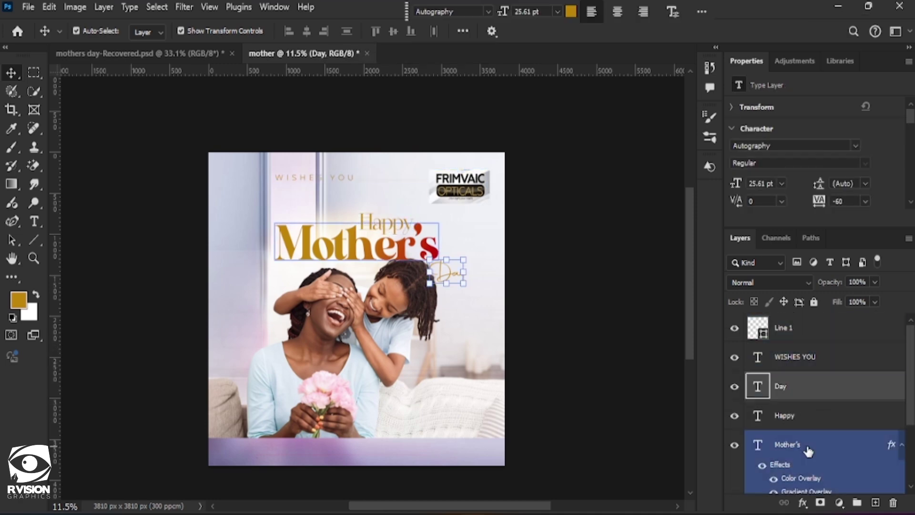
pyautogui.hotkey('ctrl', 'g')
pyautogui.doubleClick(799, 379)
pyautogui.write('DFO')
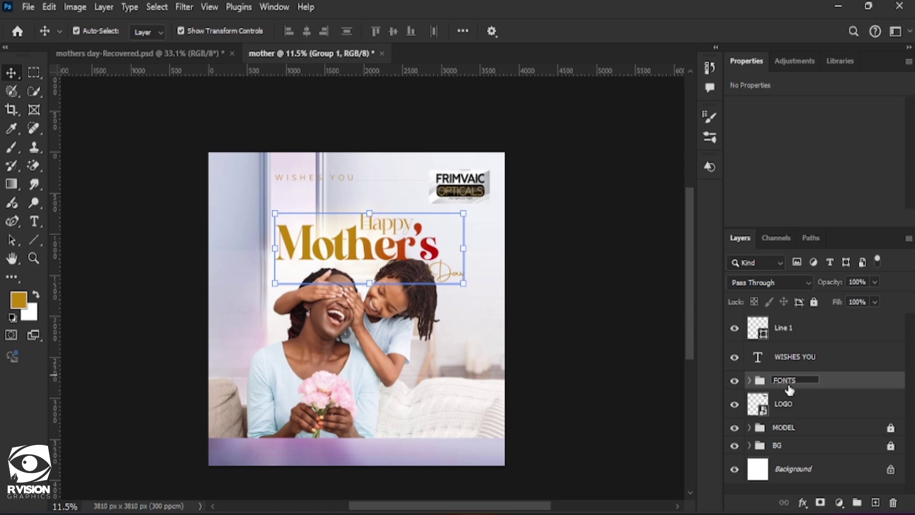
pyautogui.press('Return')
# Step: Group the "WISHES YOU" text with the thin line layer and name the group WISH
pyautogui.click(801, 358)
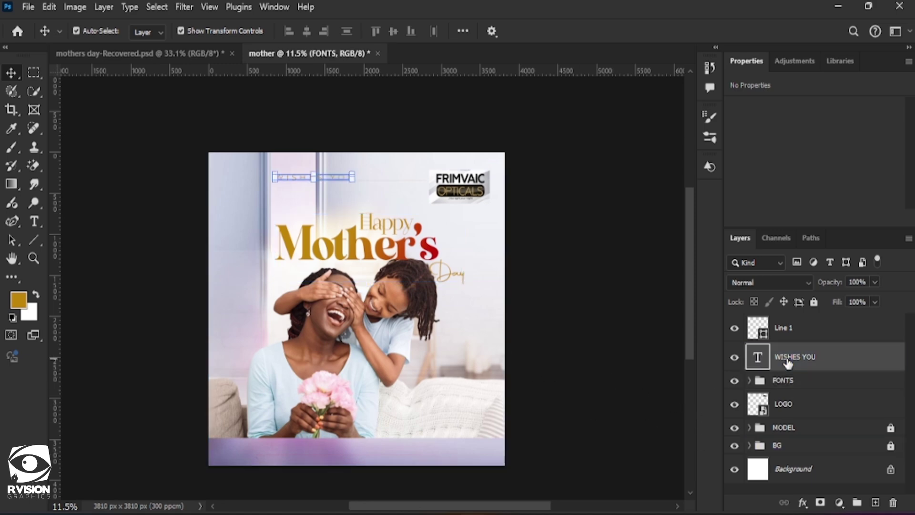
pyautogui.keyDown('shift'); pyautogui.click(796, 333); pyautogui.keyUp('shift')
pyautogui.hotkey('ctrl', 'g')
pyautogui.doubleClick(787, 323)
pyautogui.write('WISH')
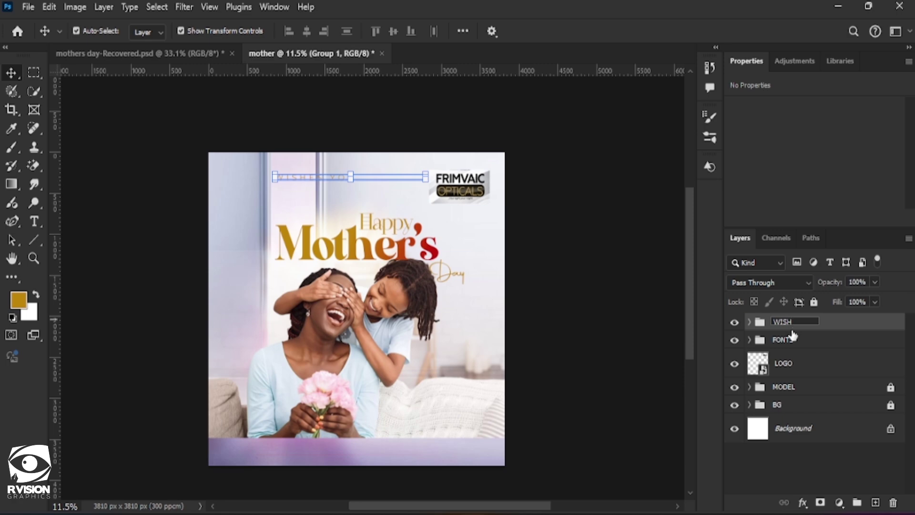
pyautogui.press('Return')
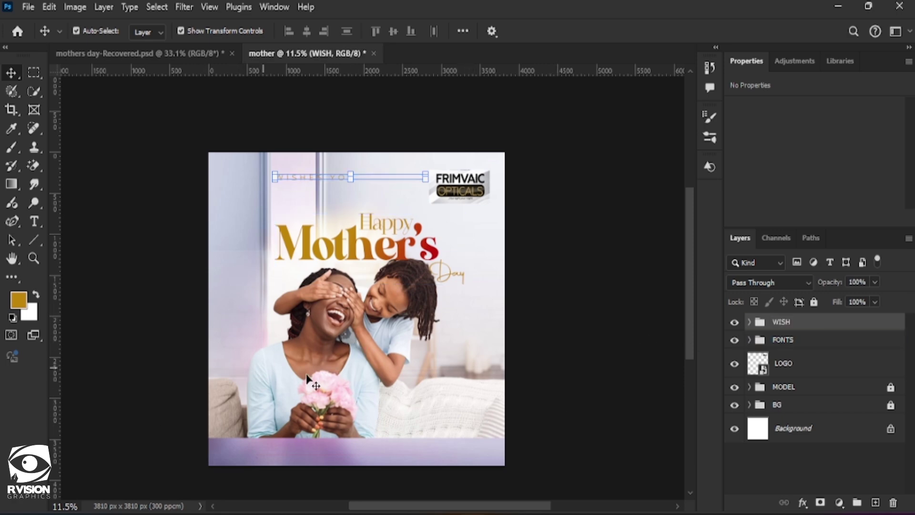
# Step: Draw a rectangle about 4072 by 475 px across the flyer's bottom edge and fill it white
pyautogui.rightClick(33, 240)
pyautogui.click(72, 237)
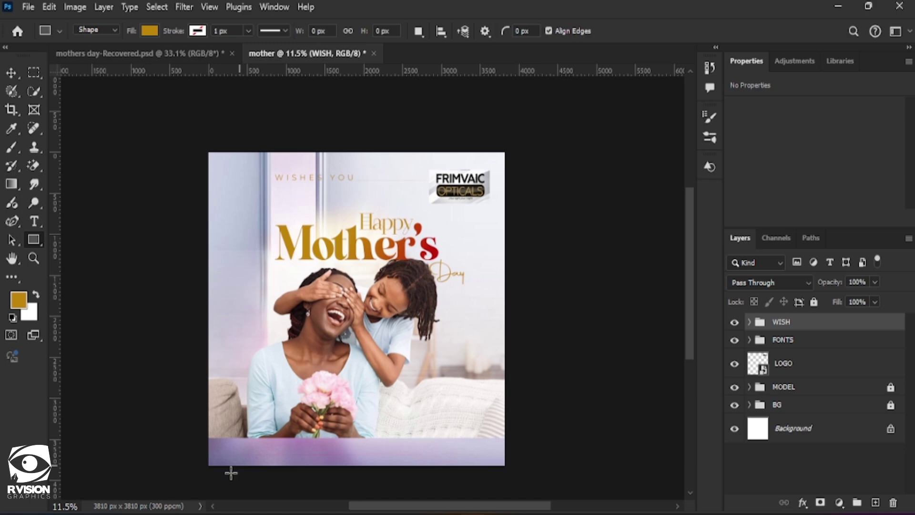
pyautogui.moveTo(200, 432); pyautogui.dragTo(517, 471)
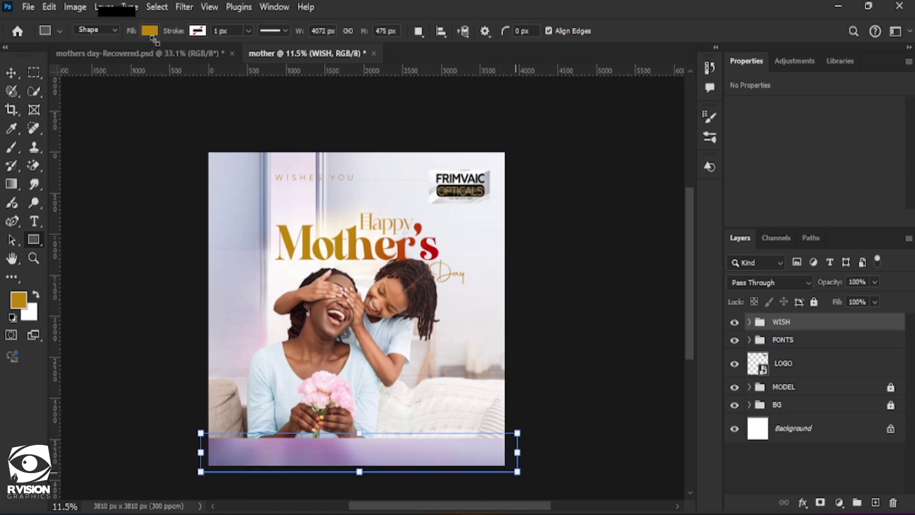
pyautogui.click(151, 31)
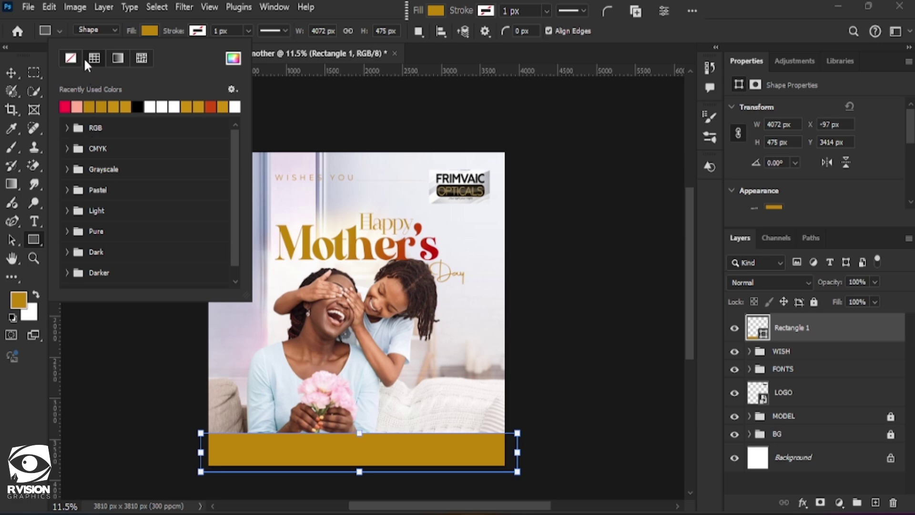
pyautogui.click(156, 103)
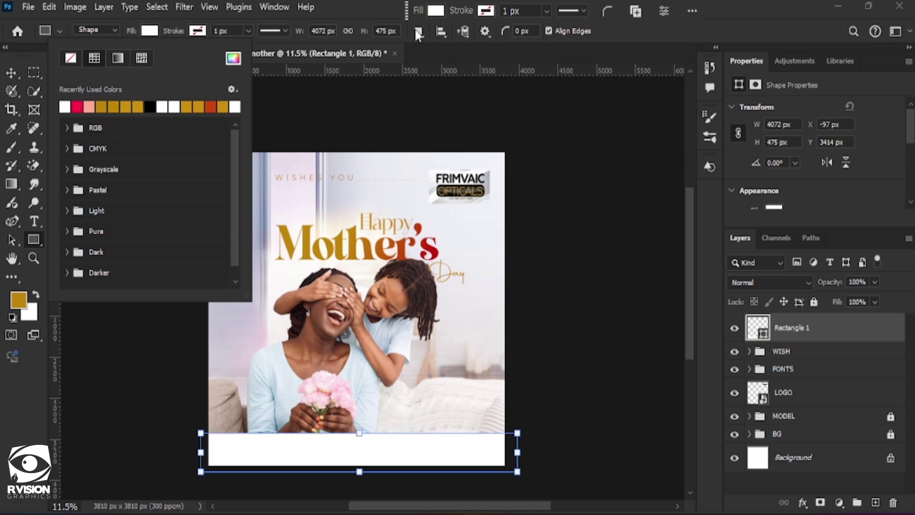
pyautogui.click(490, 13)
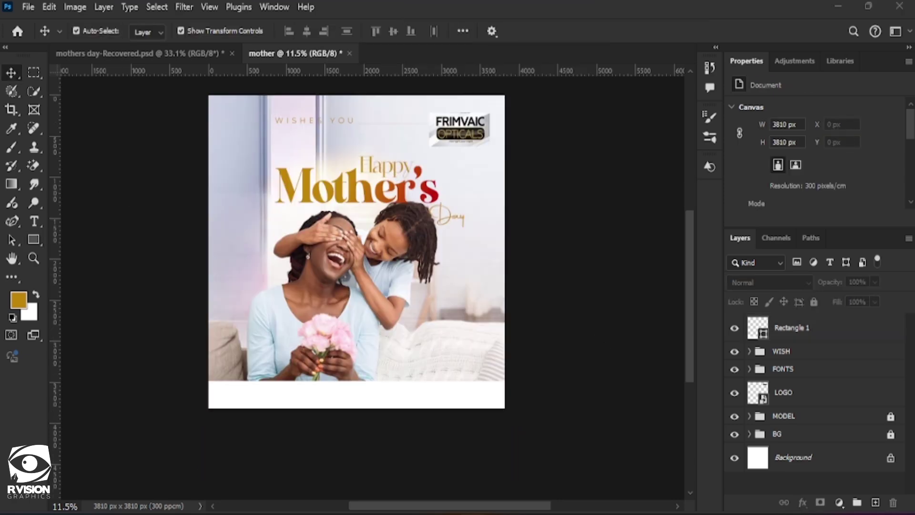
# Step: Place the gold-wave image 14579705_5505099 over the lower part of the flyer and clip it to the white rectangle
pyautogui.moveTo(1, 305); pyautogui.dragTo(413, 382)
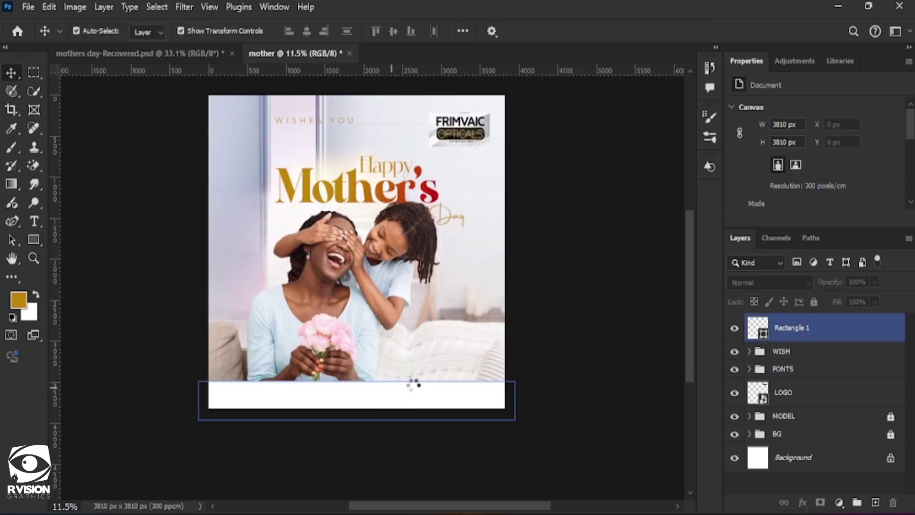
pyautogui.moveTo(349, 241); pyautogui.dragTo(352, 279)
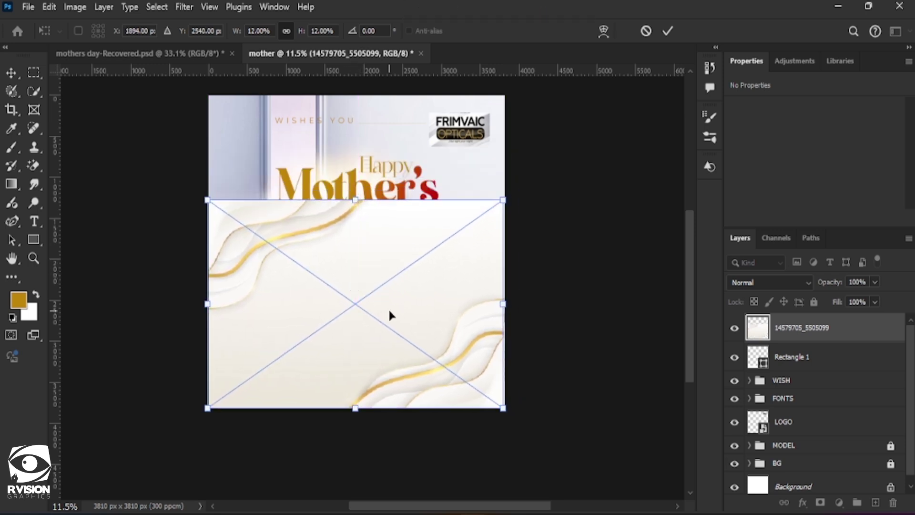
pyautogui.moveTo(391, 311); pyautogui.dragTo(395, 311)
pyautogui.click(667, 31)
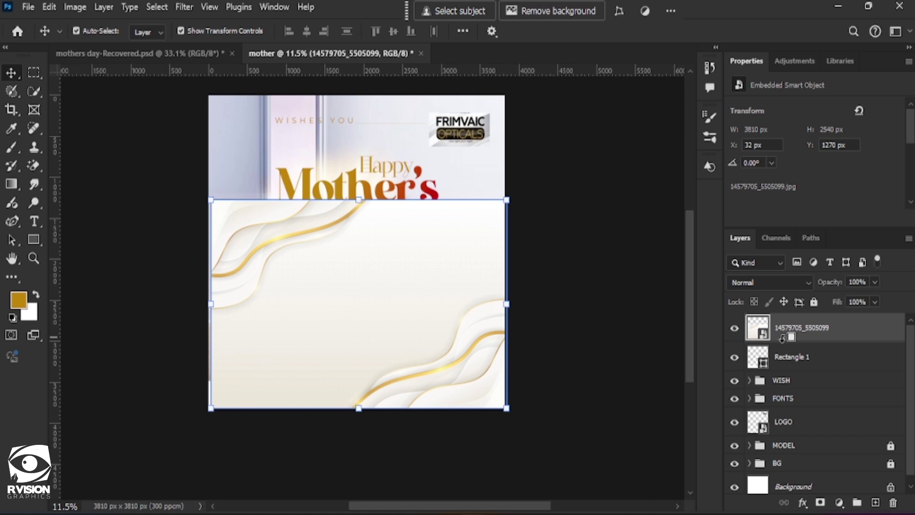
pyautogui.keyDown('alt'); pyautogui.click(782, 339); pyautogui.keyUp('alt')
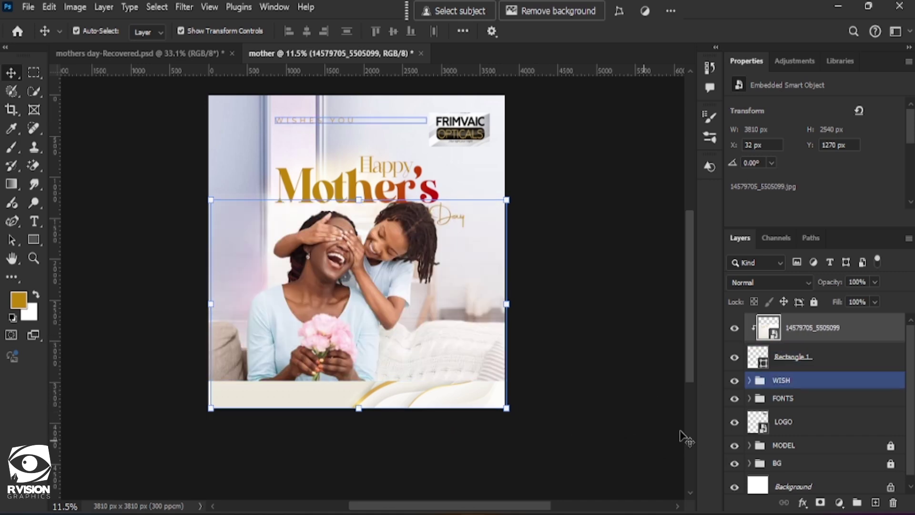
# Step: Add a layer mask to the wave image and brush black over the left part of the bottom strip to hide its beige tone
pyautogui.click(823, 359)
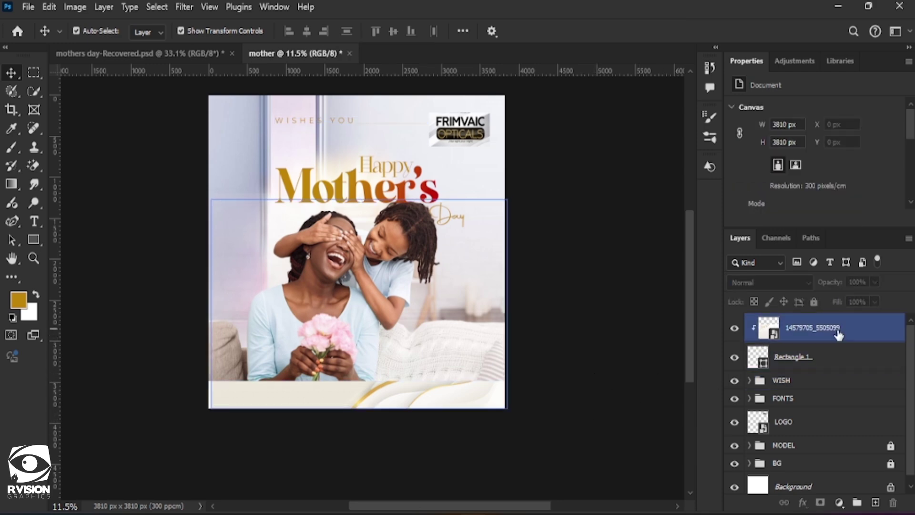
pyautogui.click(840, 329)
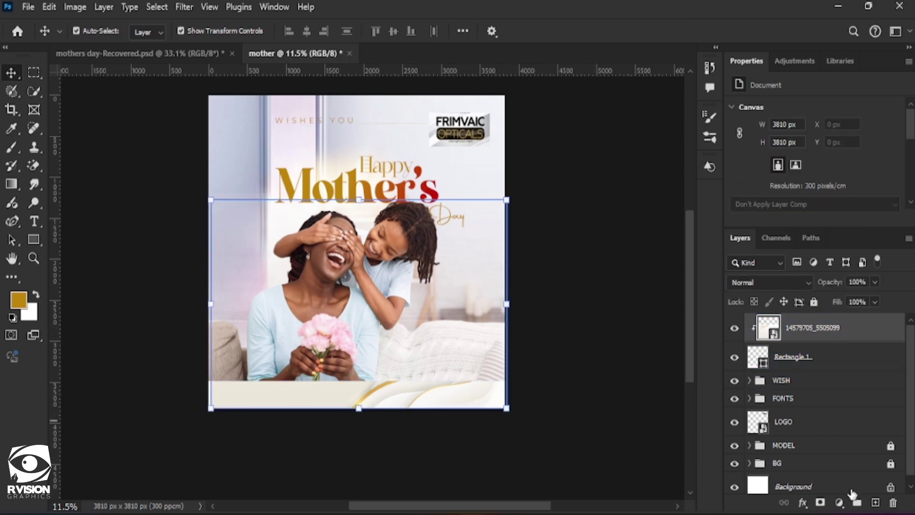
pyautogui.click(820, 502)
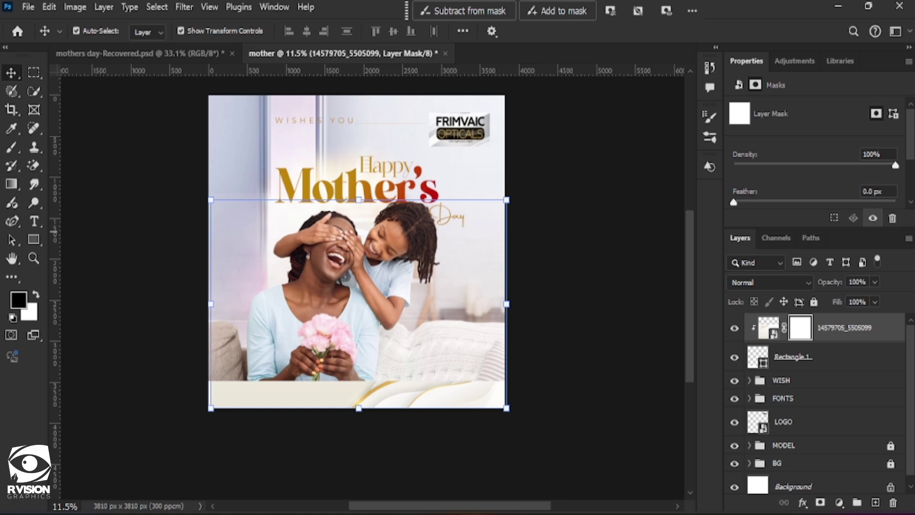
pyautogui.click(12, 147)
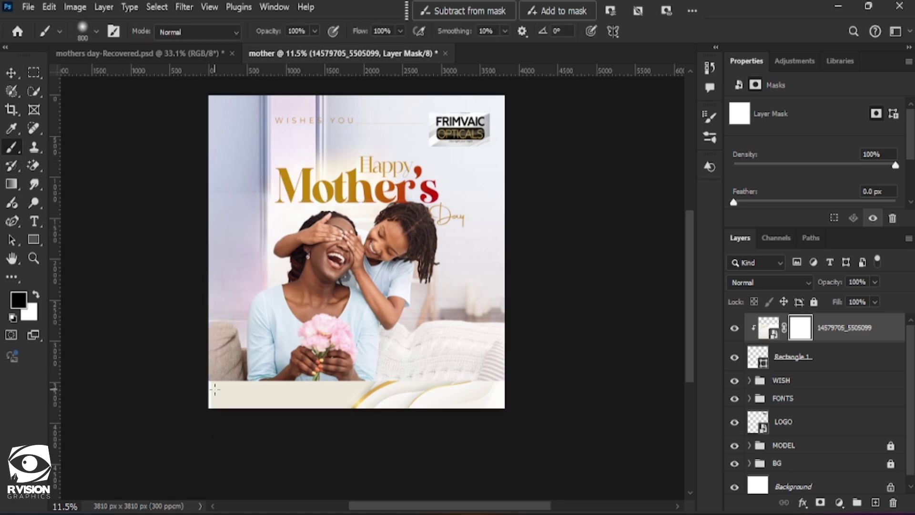
pyautogui.moveTo(248, 402)
pyautogui.mouseDown()
pyautogui.moveTo(213, 396)
pyautogui.moveTo(300, 386)
pyautogui.moveTo(359, 359)
pyautogui.moveTo(347, 378)
pyautogui.moveTo(227, 385)
pyautogui.moveTo(325, 364)
pyautogui.mouseUp()
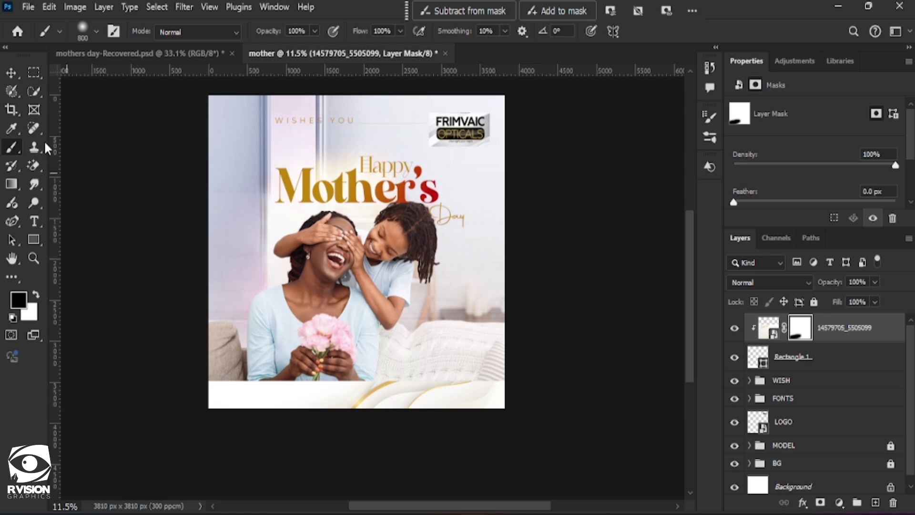
# Step: Duplicate the masked gold-wave image layer
pyautogui.click(12, 73)
pyautogui.click(810, 357)
pyautogui.click(837, 329)
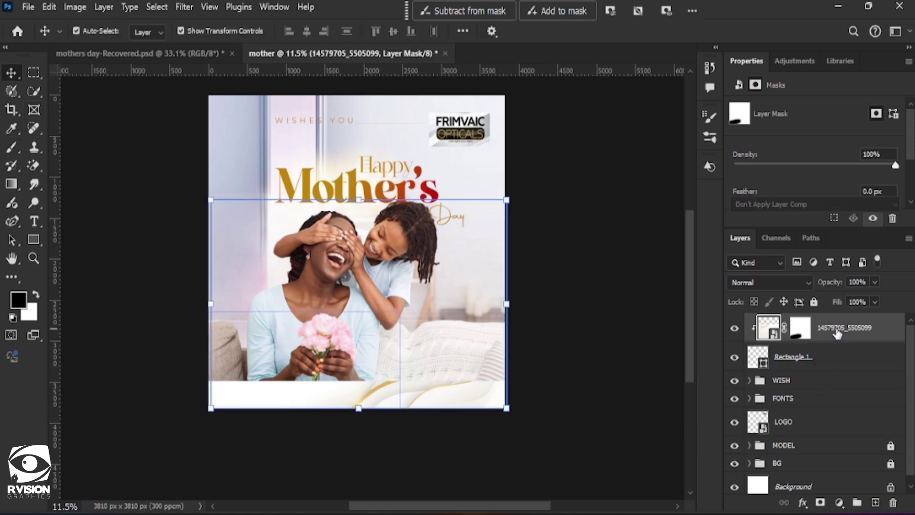
pyautogui.click(782, 382)
pyautogui.keyDown('ctrl'); pyautogui.click(778, 387); pyautogui.keyUp('ctrl')
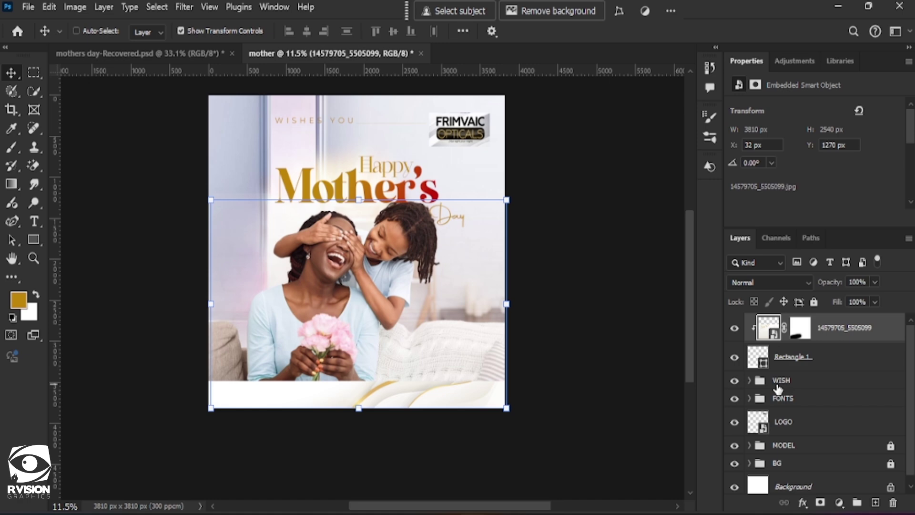
pyautogui.hotkey('ctrl', 'j')
pyautogui.keyDown('ctrl'); pyautogui.click(778, 387); pyautogui.keyUp('ctrl')
# Step: Flip the copied wave image horizontally and clip it to the bottom rectangle
pyautogui.click(818, 369)
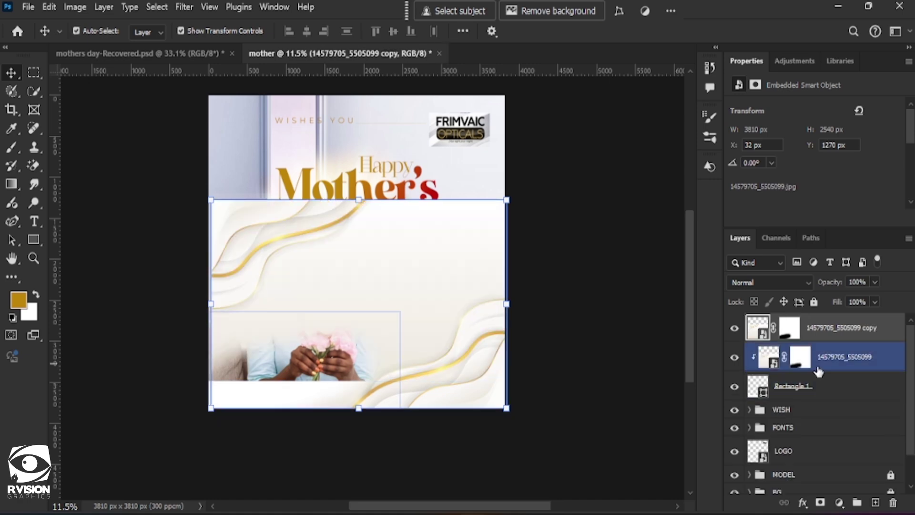
pyautogui.keyDown('ctrl'); pyautogui.click(818, 371); pyautogui.keyUp('ctrl')
pyautogui.hotkey('ctrl', 't')
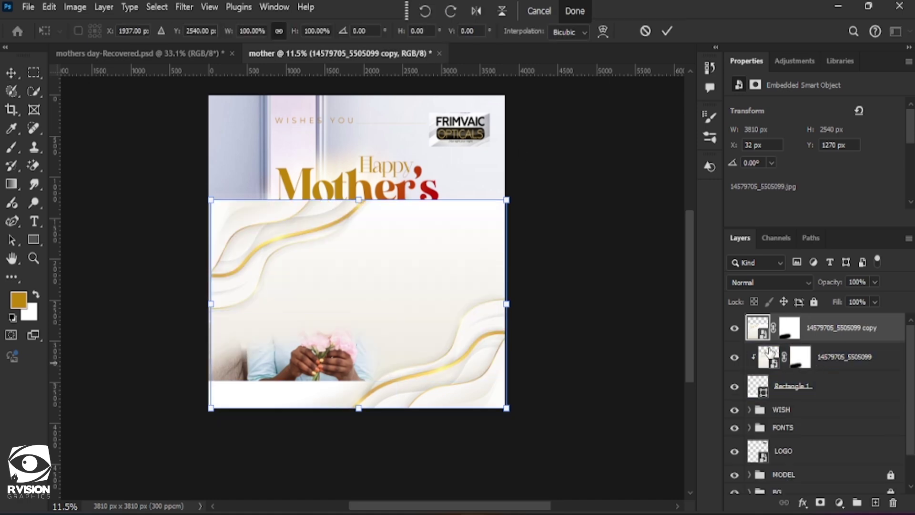
pyautogui.click(476, 15)
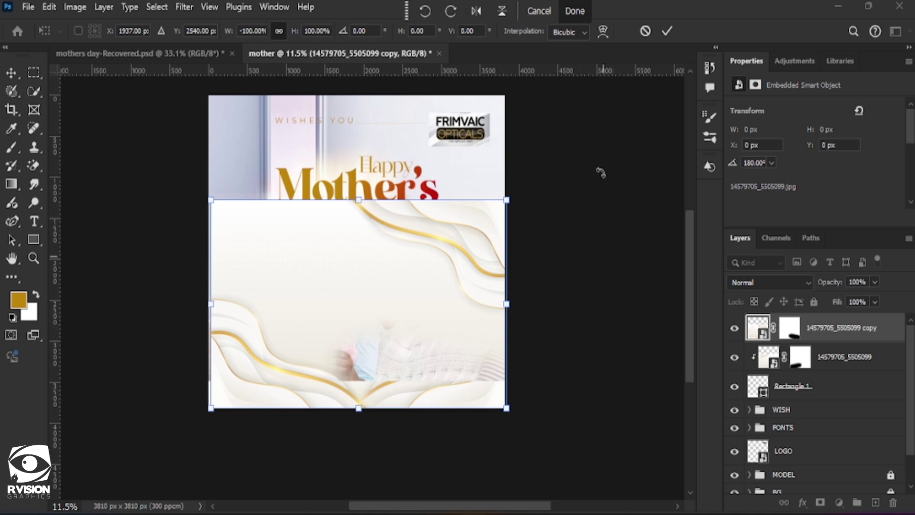
pyautogui.click(667, 31)
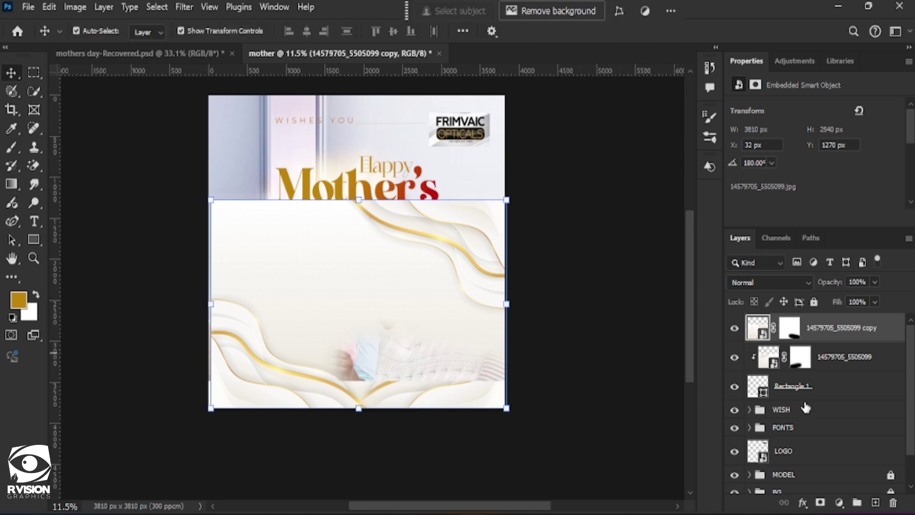
pyautogui.click(770, 351)
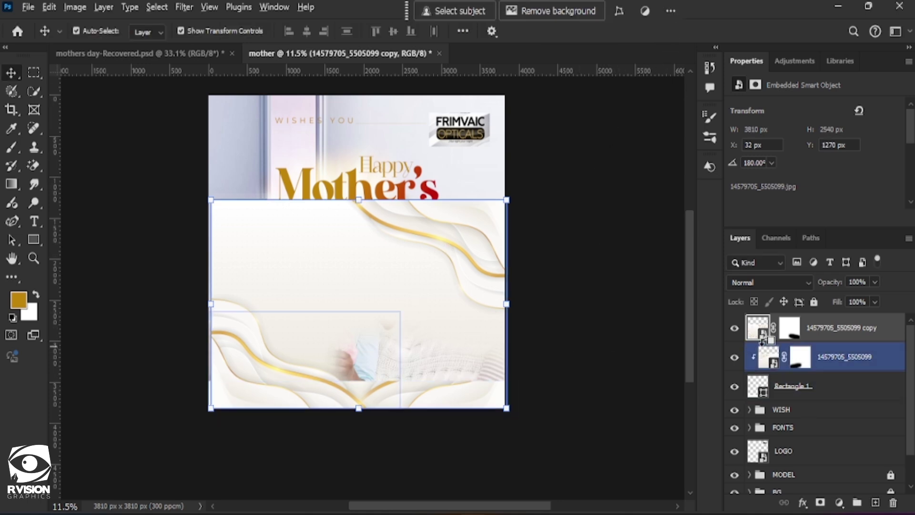
pyautogui.keyDown('alt'); pyautogui.click(763, 344); pyautogui.keyUp('alt')
pyautogui.click(782, 386)
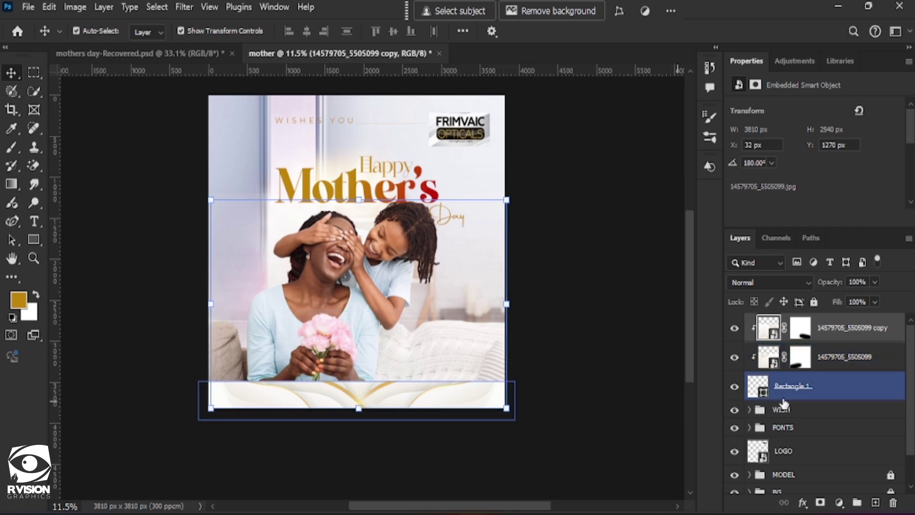
# Step: Nudge both clipped wave image layers straight down together by about 70 px, then clear the selection
pyautogui.click(836, 328)
pyautogui.keyDown('ctrl'); pyautogui.click(830, 362); pyautogui.keyUp('ctrl')
pyautogui.hotkey('shift', 'Down')
pyautogui.hotkey('shift', 'Down')
pyautogui.hotkey('shift', 'Down')
pyautogui.hotkey('shift', 'Down')
pyautogui.hotkey('shift', 'Down')
pyautogui.hotkey('shift', 'Down')
pyautogui.hotkey('shift', 'Down')
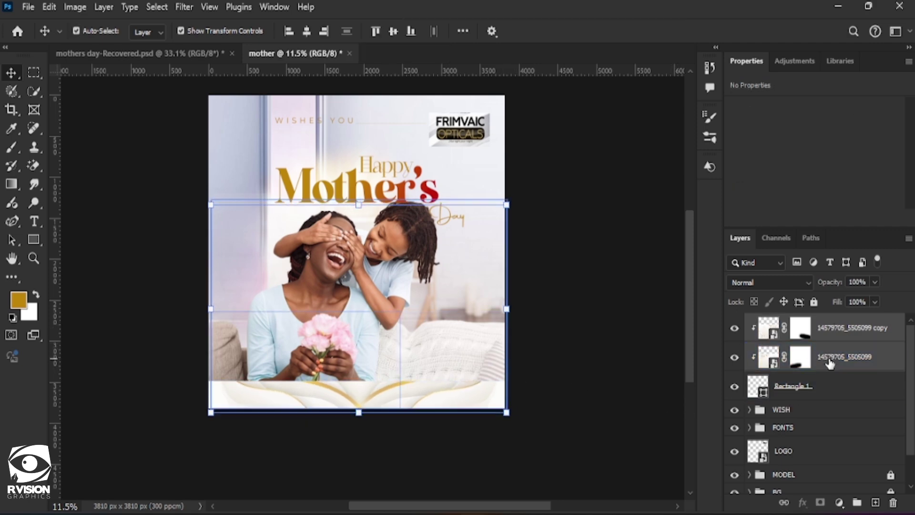
pyautogui.click(593, 388)
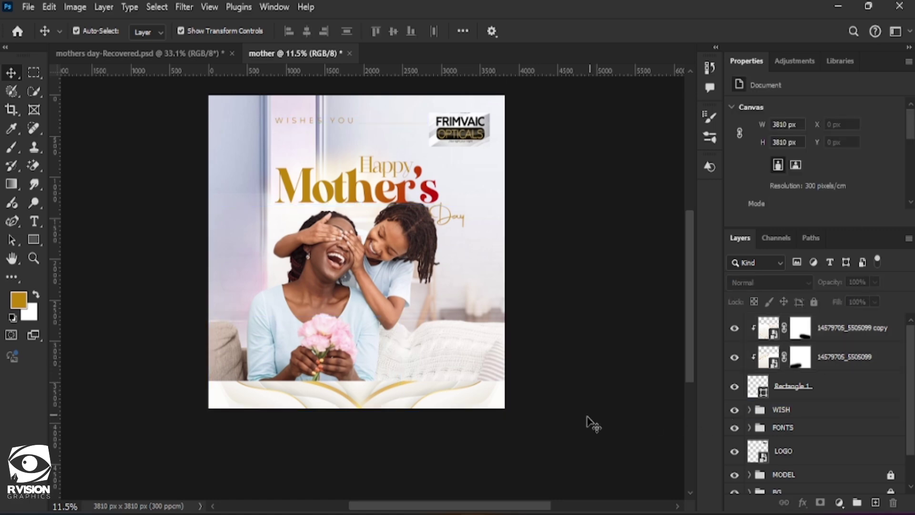
# Step: Reduce the fill of both wave image layers to 61% and shift the flipped copy slightly left to about X -11 px
pyautogui.click(836, 360)
pyautogui.keyDown('ctrl'); pyautogui.click(827, 333); pyautogui.keyUp('ctrl')
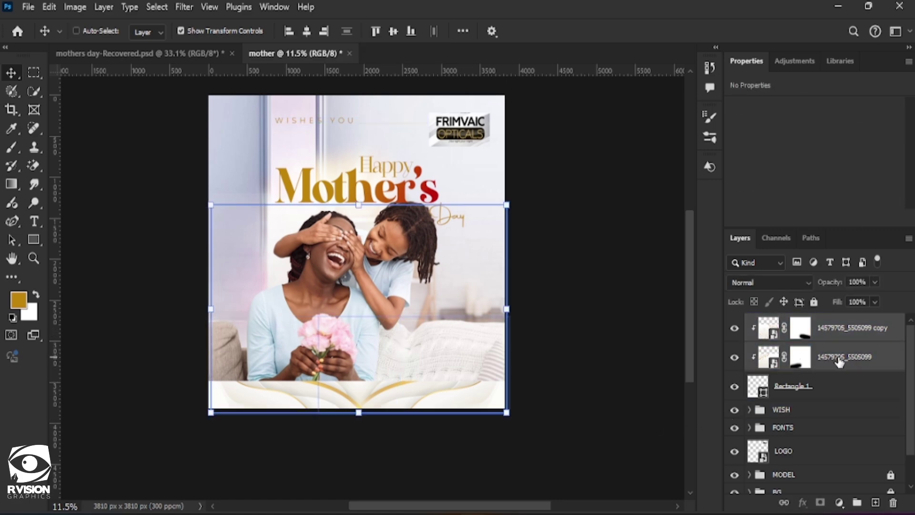
pyautogui.click(873, 302)
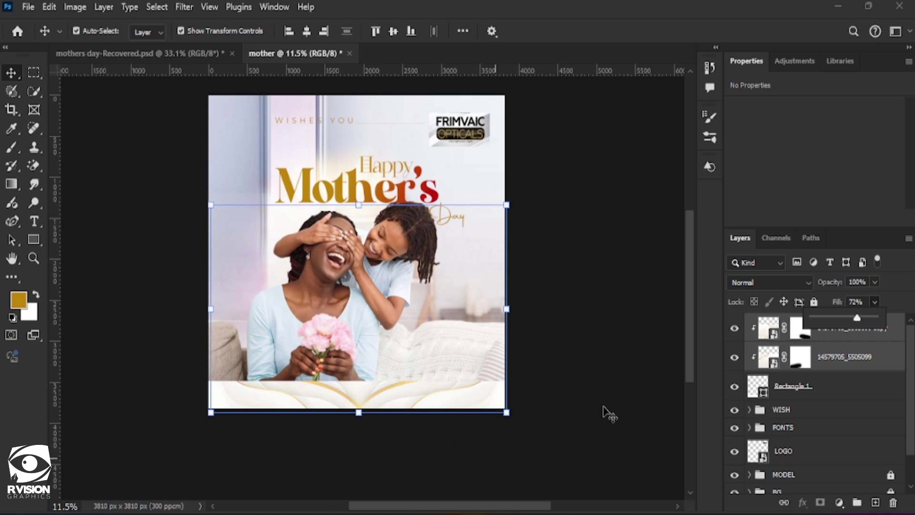
pyautogui.moveTo(847, 314); pyautogui.dragTo(850, 316)
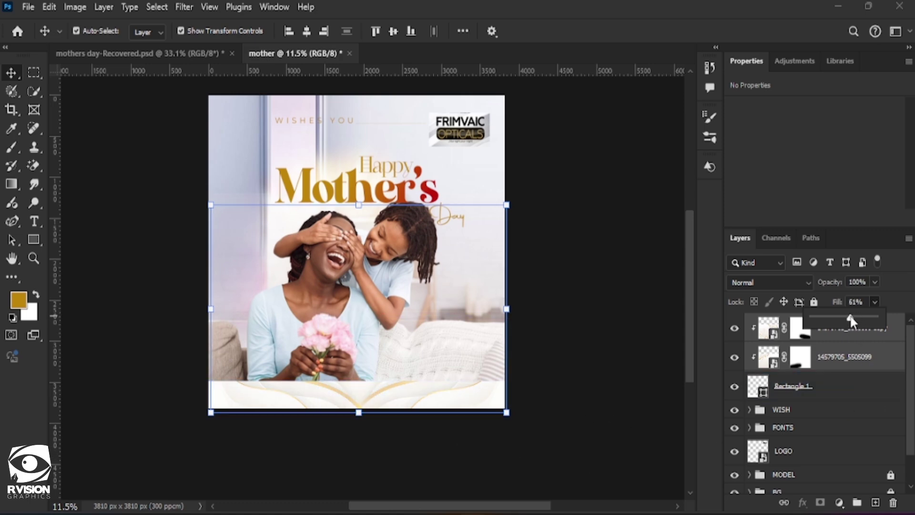
pyautogui.click(644, 425)
pyautogui.moveTo(293, 395); pyautogui.dragTo(283, 393)
# Step: Group both wave layers with the Rectangle 1 layer, name the group "lower rect" and clear the selection
pyautogui.click(840, 327)
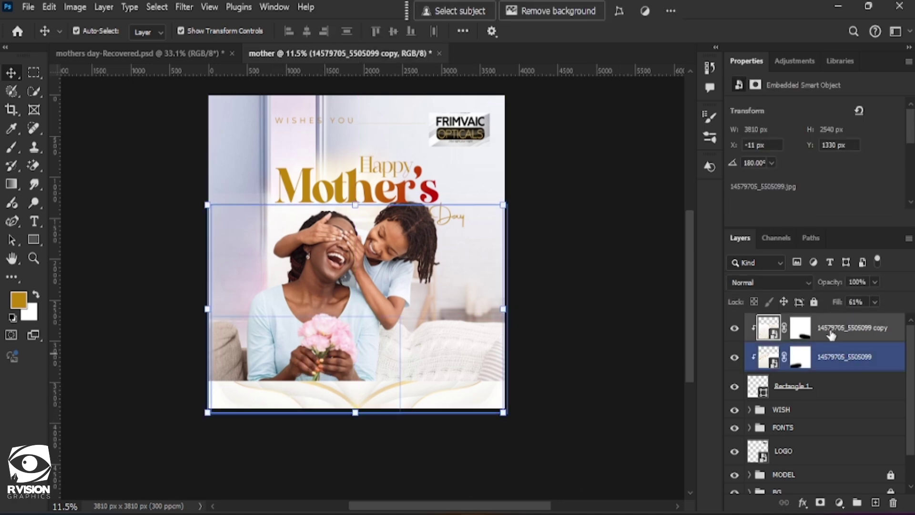
pyautogui.click(844, 364)
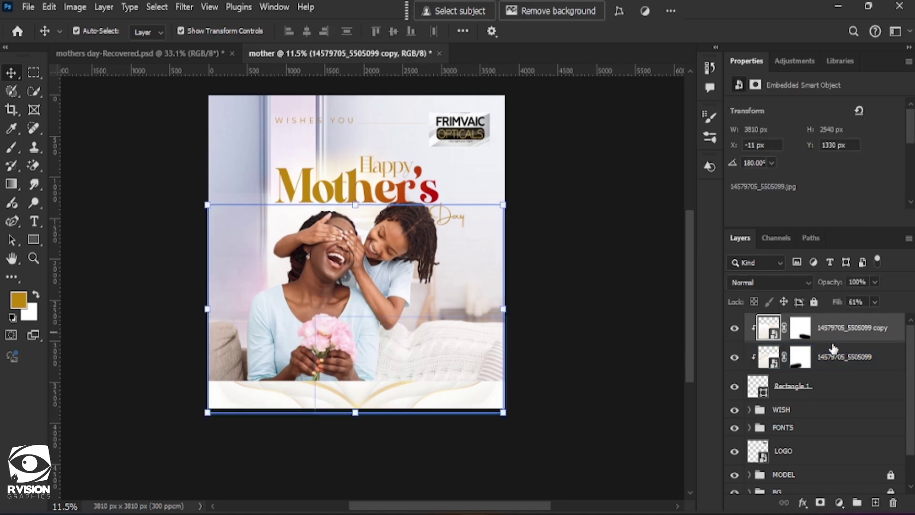
pyautogui.click(837, 384)
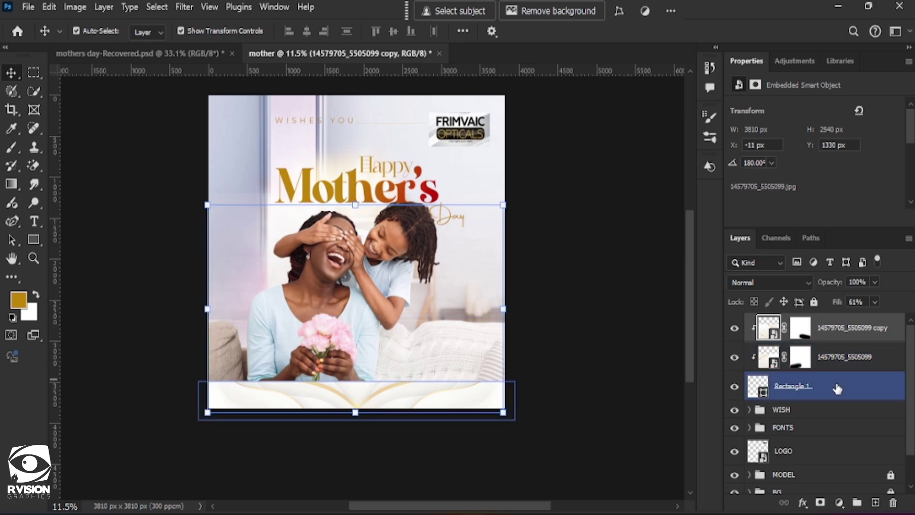
pyautogui.keyDown('shift'); pyautogui.click(837, 388); pyautogui.keyUp('shift')
pyautogui.hotkey('ctrl', 'g')
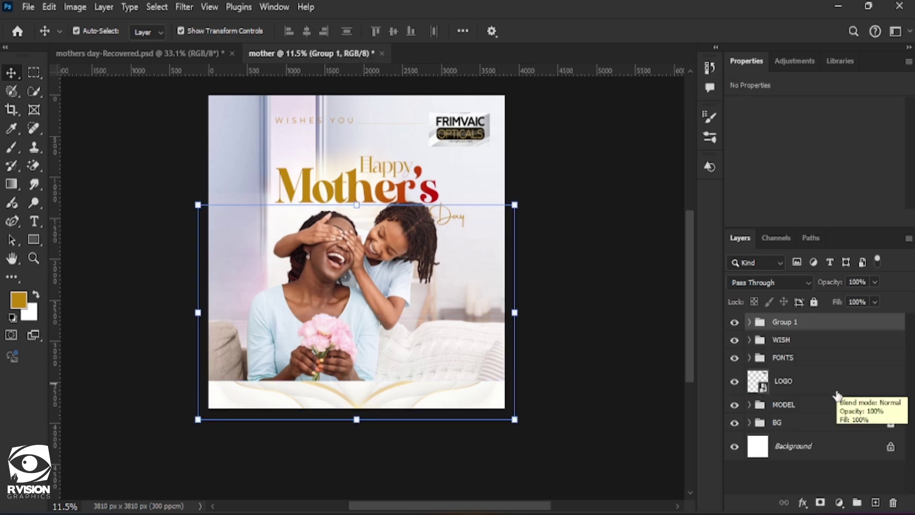
pyautogui.doubleClick(795, 322)
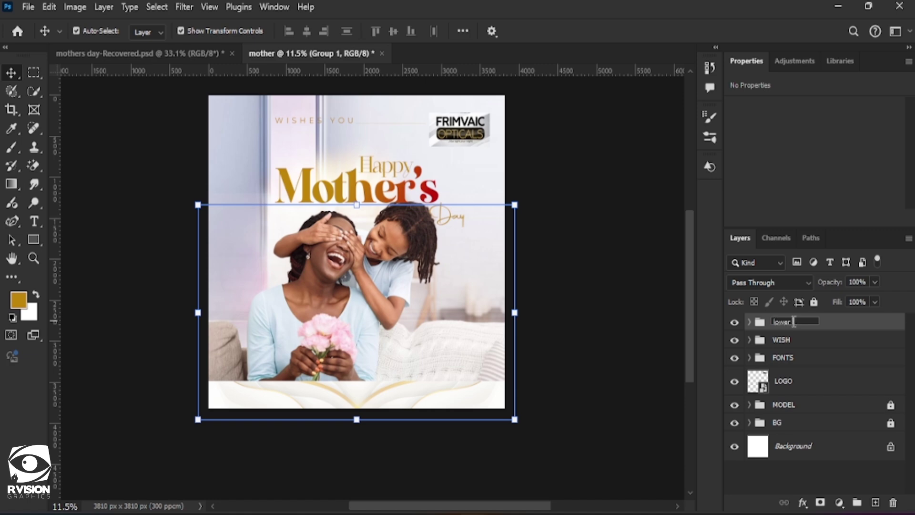
pyautogui.write('lower rect')
pyautogui.press('Return')
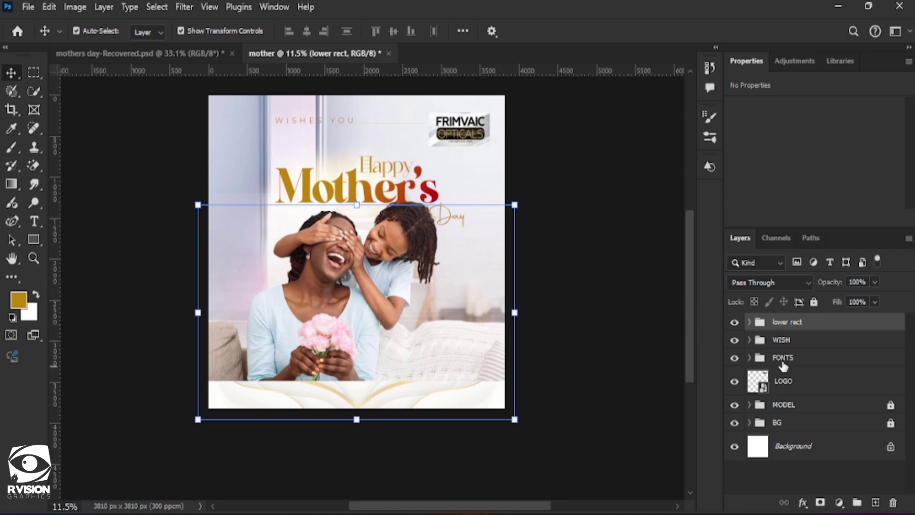
pyautogui.click(590, 287)
# Step: Place the red heart speech-bubble image download (37) into the flyer at full canvas size
pyautogui.scroll(1, 637, 381)
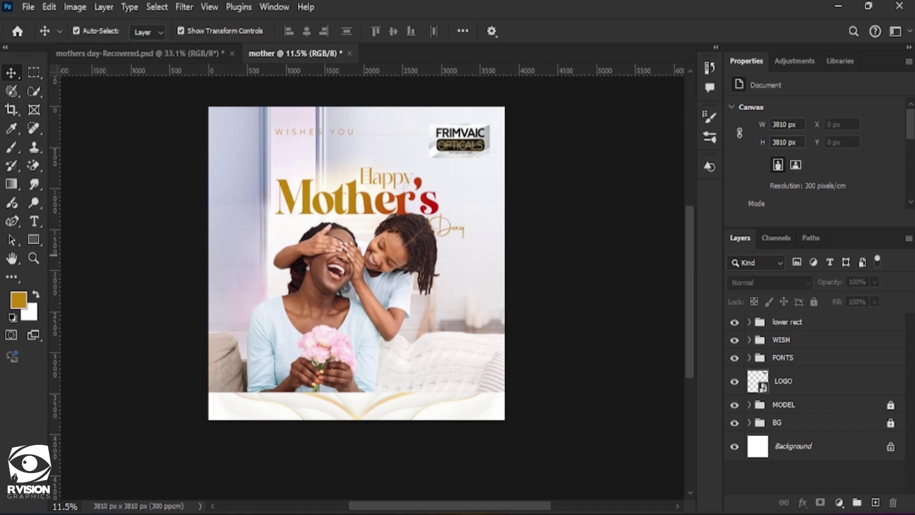
pyautogui.moveTo(157, 229); pyautogui.dragTo(262, 247)
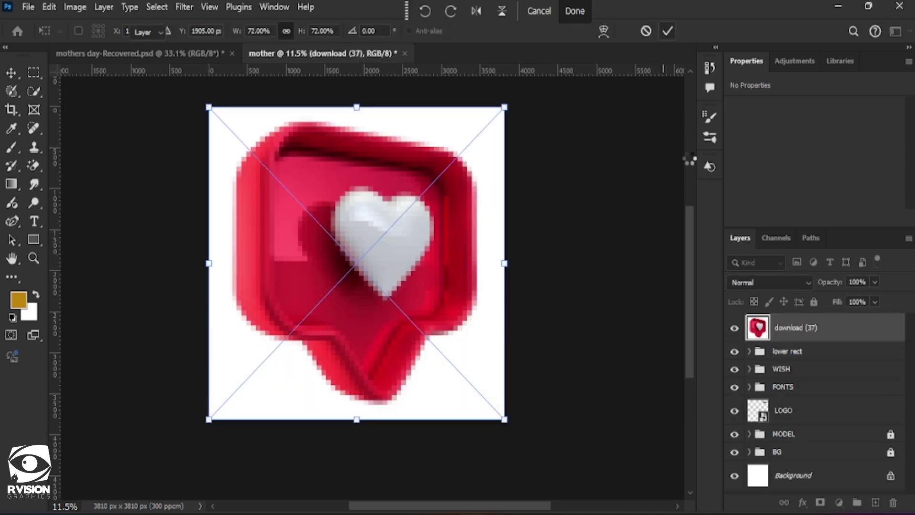
pyautogui.click(668, 31)
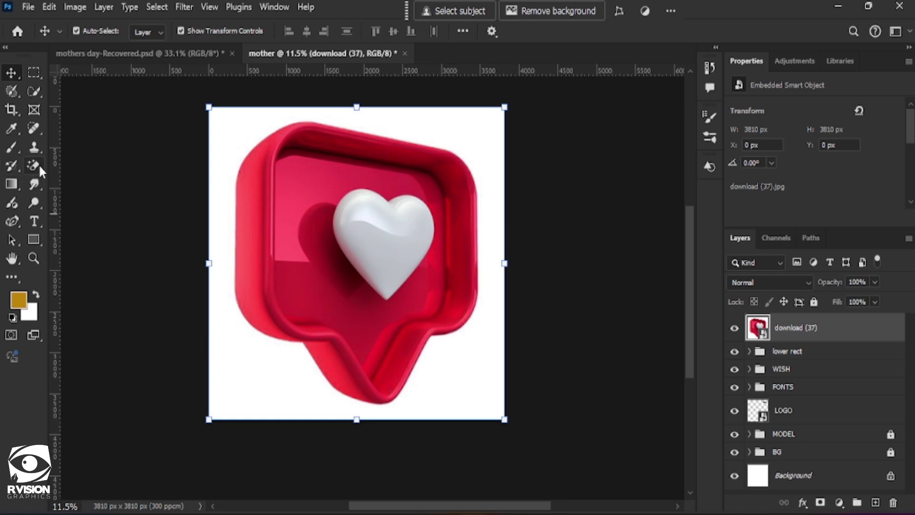
# Step: Rasterize the heart bubble image and remove its white background with the Magic Eraser
pyautogui.click(38, 168)
pyautogui.click(261, 117)
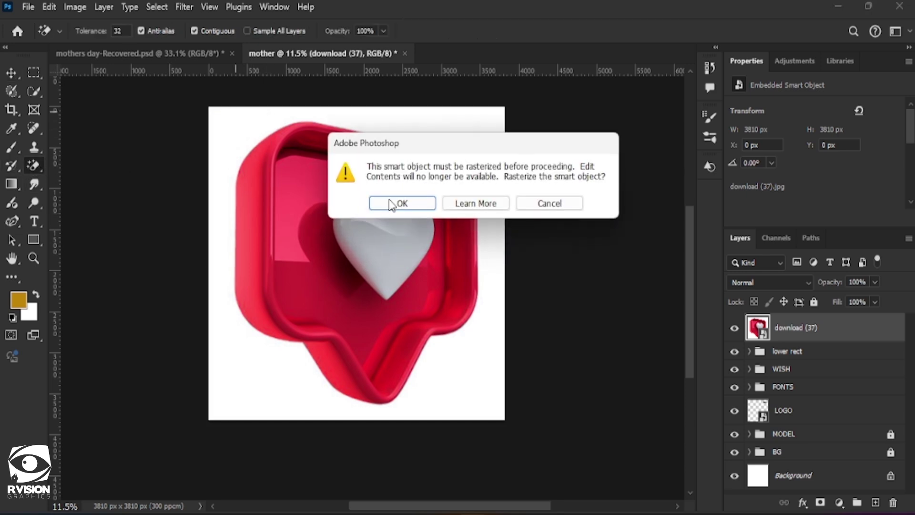
pyautogui.click(402, 203)
pyautogui.click(241, 122)
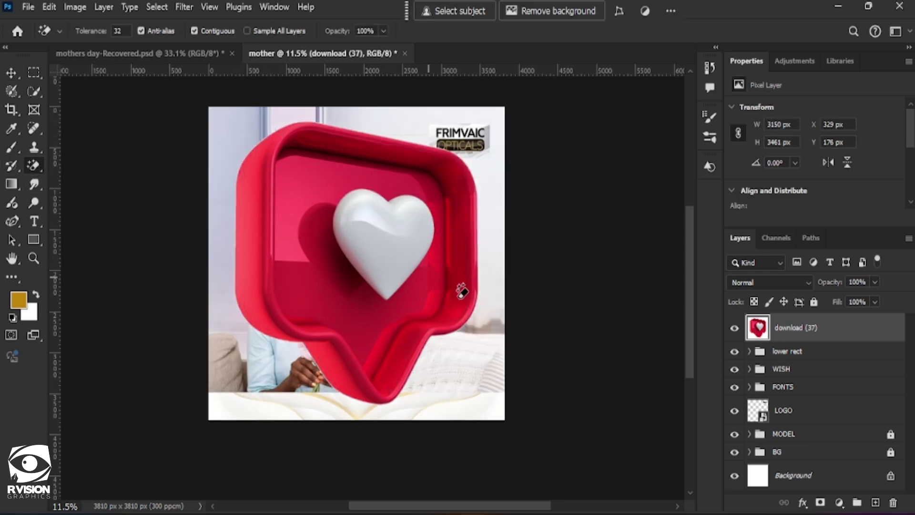
# Step: Scale the heart bubble to about 648 by 700 px with a slight tilt and position it left of the headline
pyautogui.click(11, 73)
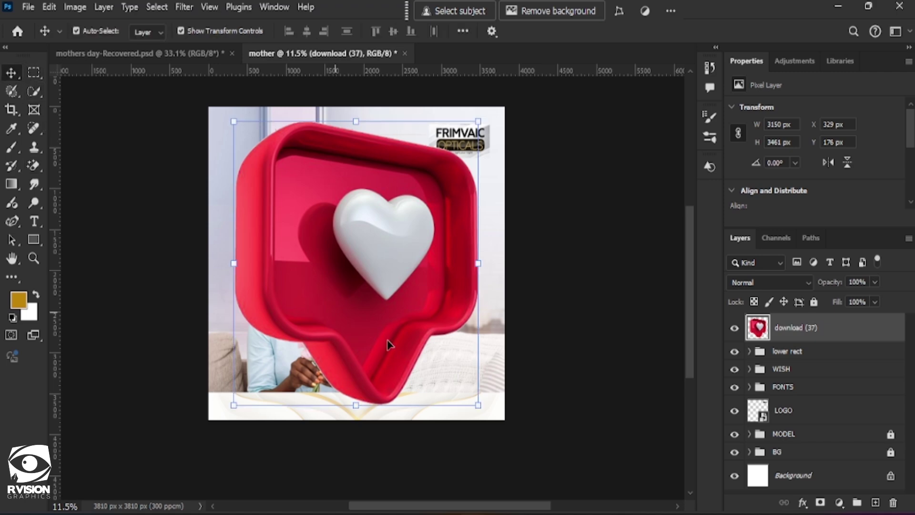
pyautogui.moveTo(478, 405); pyautogui.dragTo(398, 312)
pyautogui.moveTo(352, 263); pyautogui.dragTo(235, 220)
pyautogui.moveTo(290, 276); pyautogui.dragTo(268, 249)
pyautogui.moveTo(243, 208); pyautogui.dragTo(243, 221)
pyautogui.moveTo(269, 262); pyautogui.dragTo(244, 228)
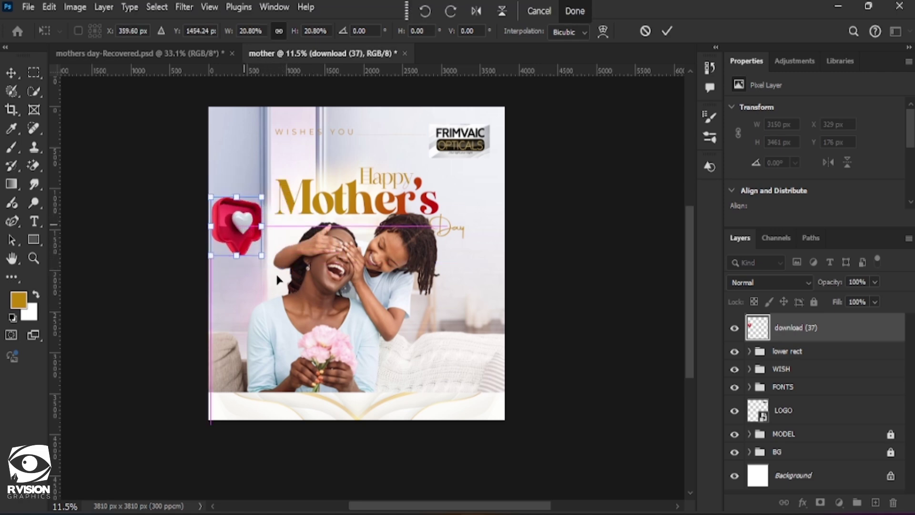
pyautogui.moveTo(249, 272); pyautogui.dragTo(253, 250)
pyautogui.click(666, 31)
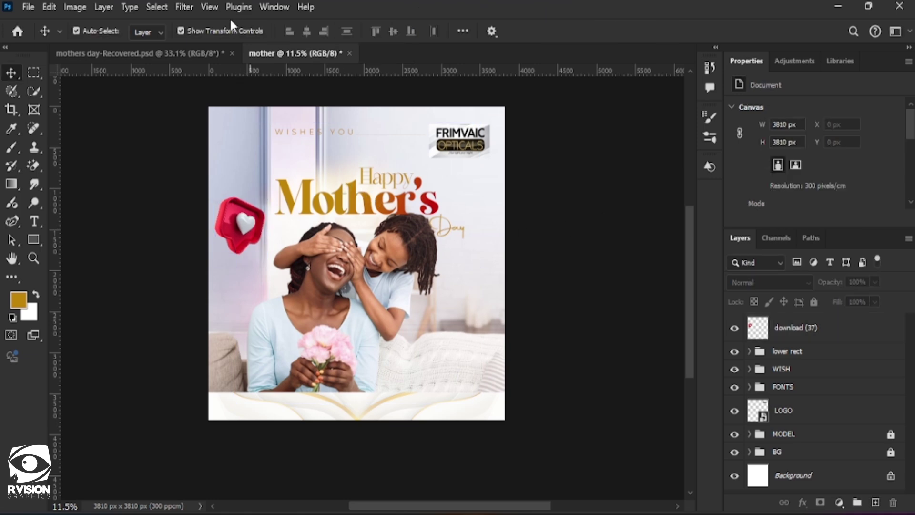
# Step: Apply a Motion Blur to the heart bubble layer with angle 0° and distance 85 pixels
pyautogui.click(215, 9)
pyautogui.click(215, 8)
pyautogui.click(245, 233)
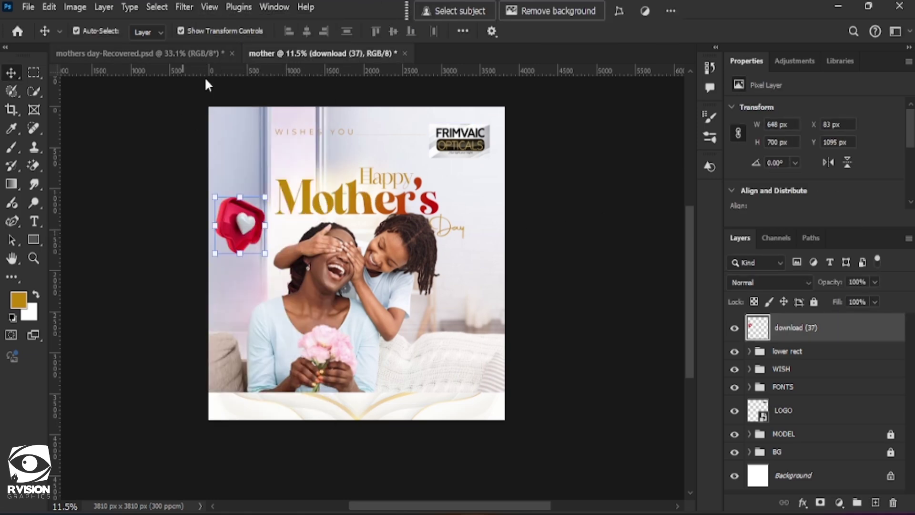
pyautogui.click(184, 6)
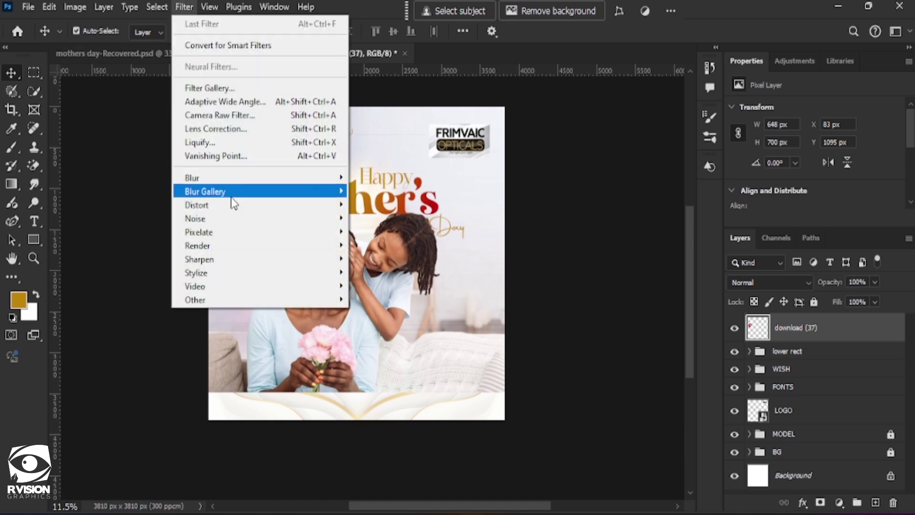
pyautogui.moveTo(233, 186)
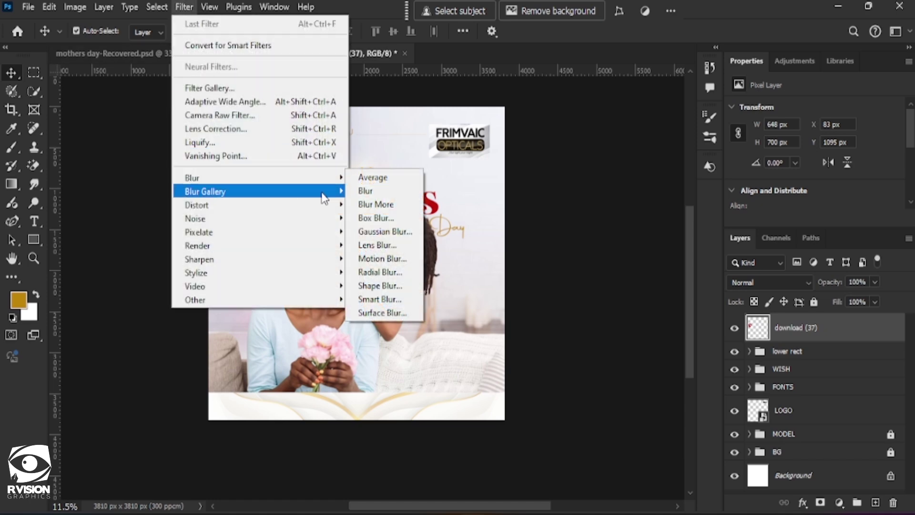
pyautogui.click(376, 258)
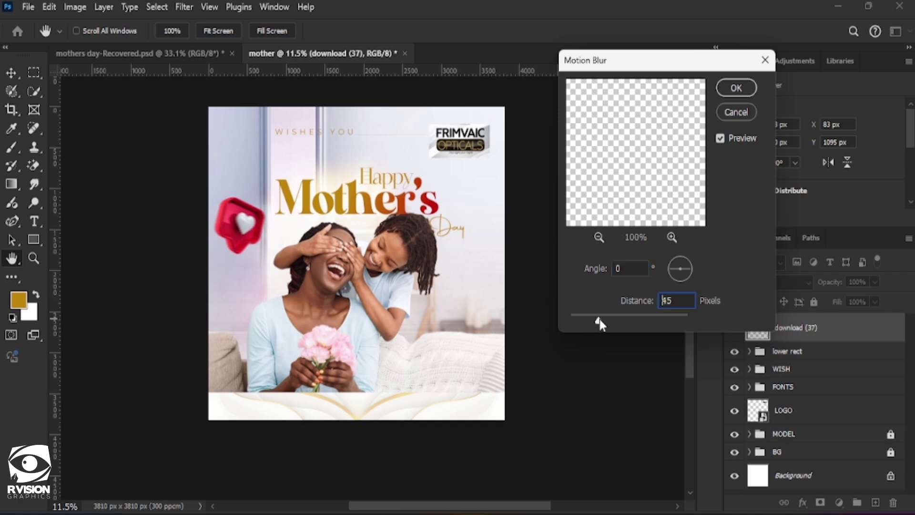
pyautogui.moveTo(604, 318); pyautogui.dragTo(611, 320)
pyautogui.moveTo(611, 319); pyautogui.dragTo(609, 322)
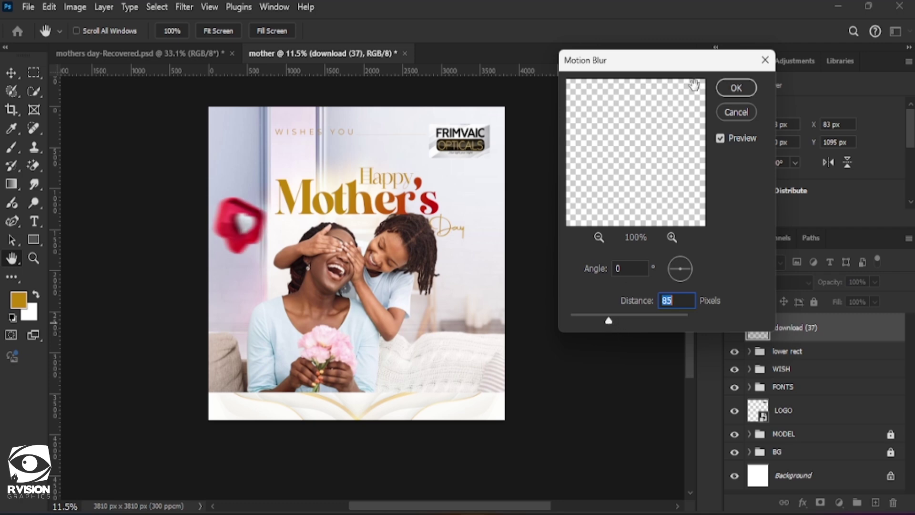
pyautogui.click(735, 95)
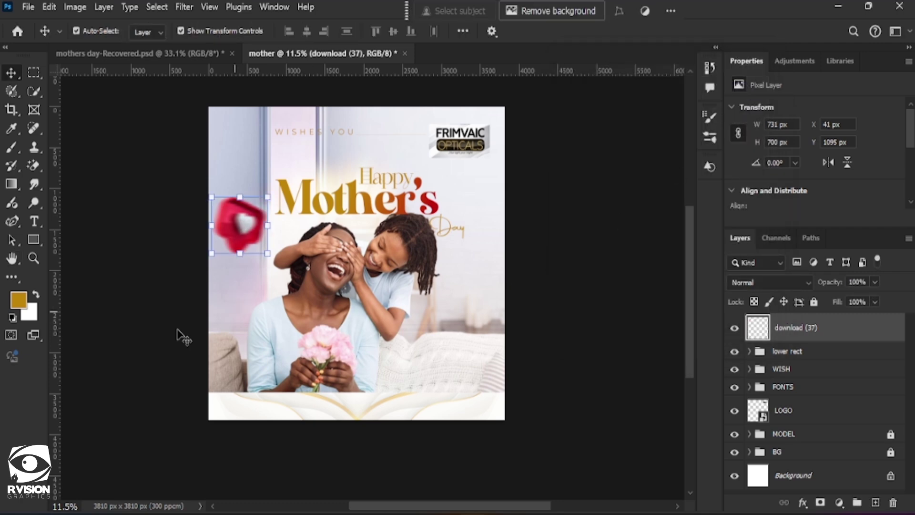
# Step: Place the golden light-streak image, flip it horizontally and shift it left and slightly up over the family photo
pyautogui.moveTo(0, 267); pyautogui.dragTo(385, 329)
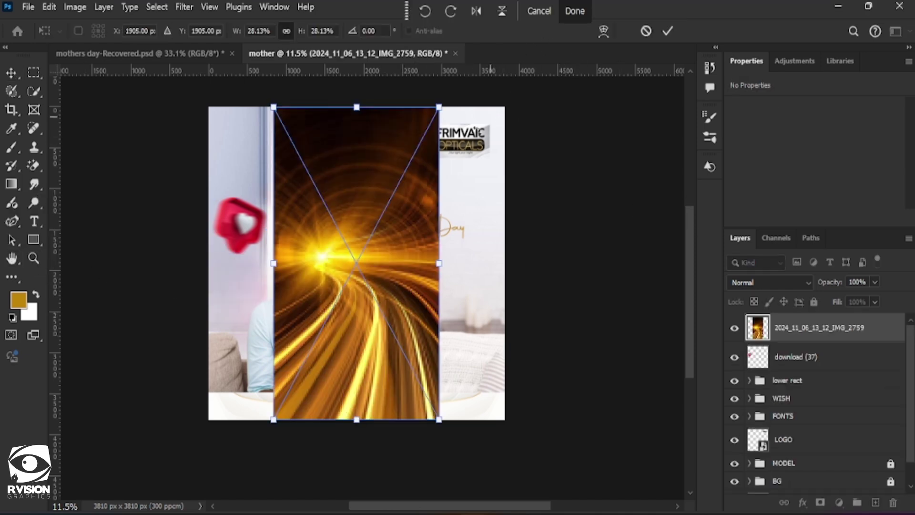
pyautogui.click(477, 10)
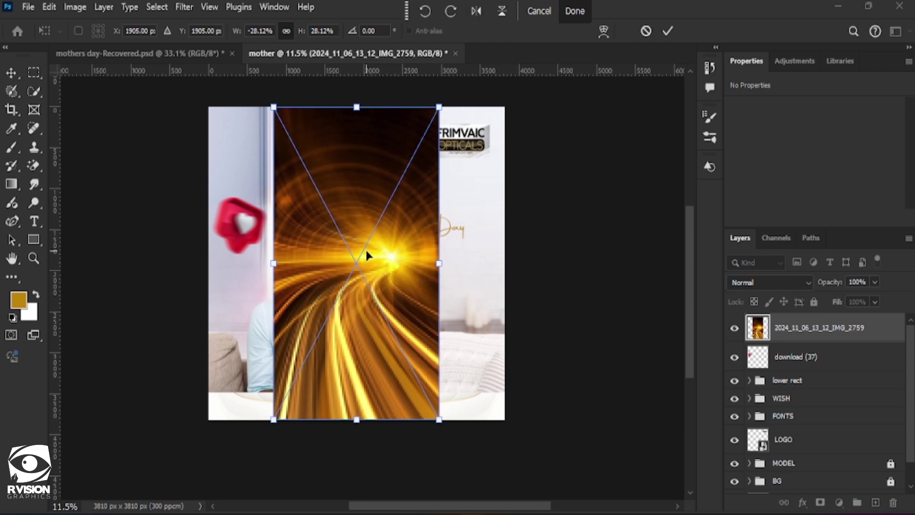
pyautogui.moveTo(363, 322); pyautogui.dragTo(332, 323)
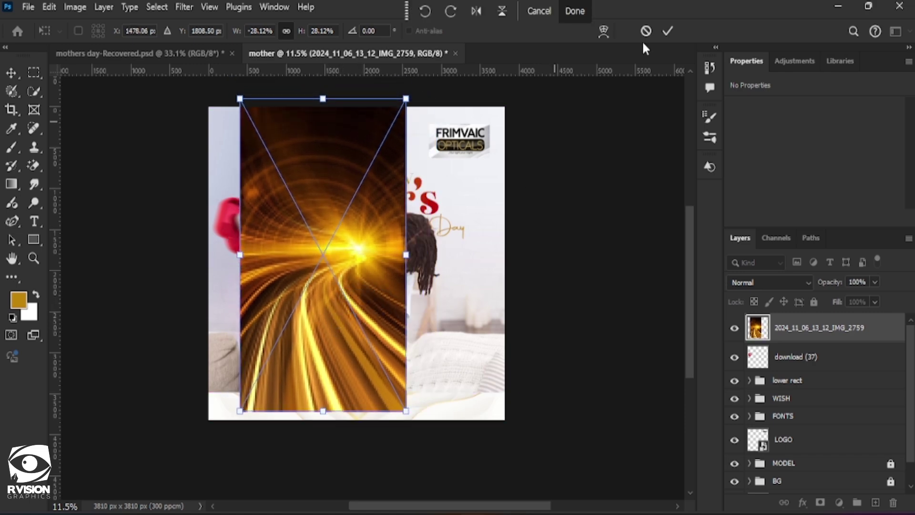
pyautogui.click(668, 30)
# Step: Move the light-streak layer in the stacking order to sit between the MODEL and BG groups
pyautogui.moveTo(823, 329); pyautogui.dragTo(755, 437)
pyautogui.click(749, 433)
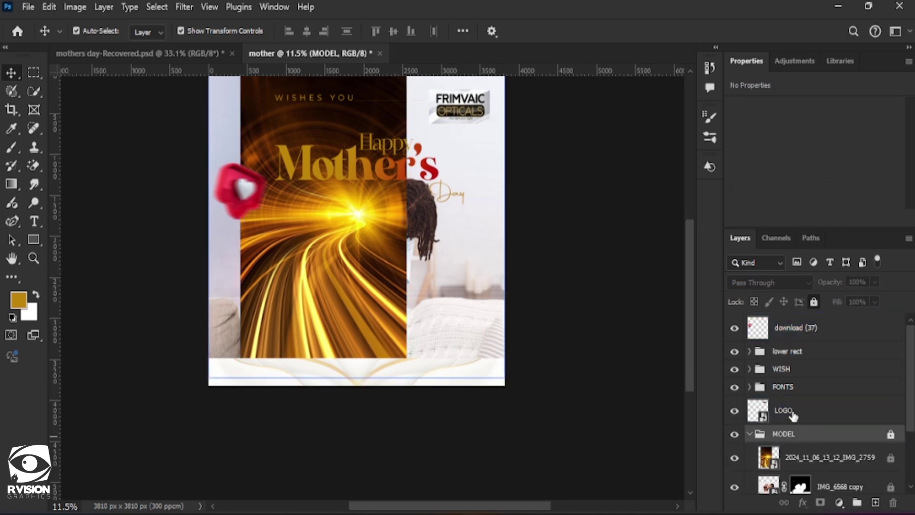
pyautogui.scroll(-3, 810, 420)
pyautogui.click(827, 379)
pyautogui.moveTo(810, 388); pyautogui.dragTo(806, 443)
pyautogui.click(780, 458)
pyautogui.moveTo(793, 474); pyautogui.dragTo(786, 435)
pyautogui.click(462, 357)
pyautogui.scroll(1, 455, 356)
pyautogui.scroll(5, 455, 355)
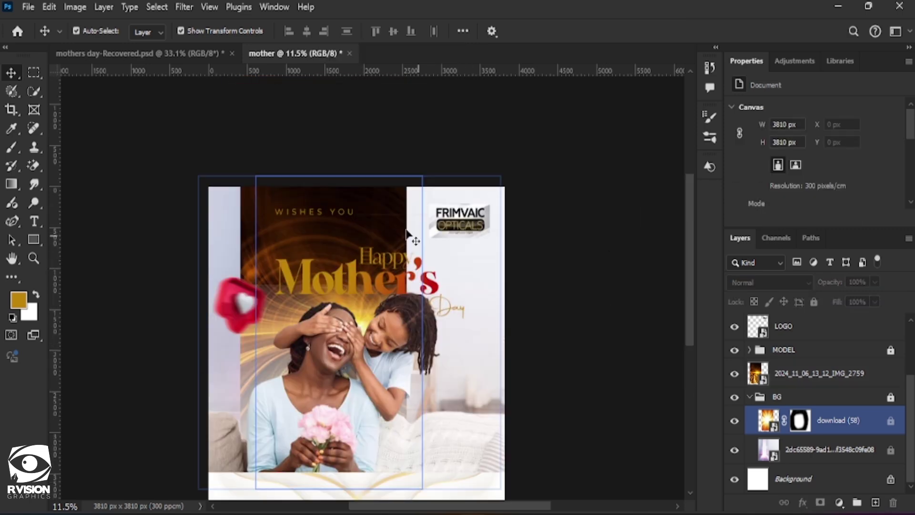
# Step: Shift the light-streak image further left on the canvas and collapse the BG group
pyautogui.moveTo(377, 229); pyautogui.dragTo(351, 221)
pyautogui.click(630, 272)
pyautogui.click(742, 375)
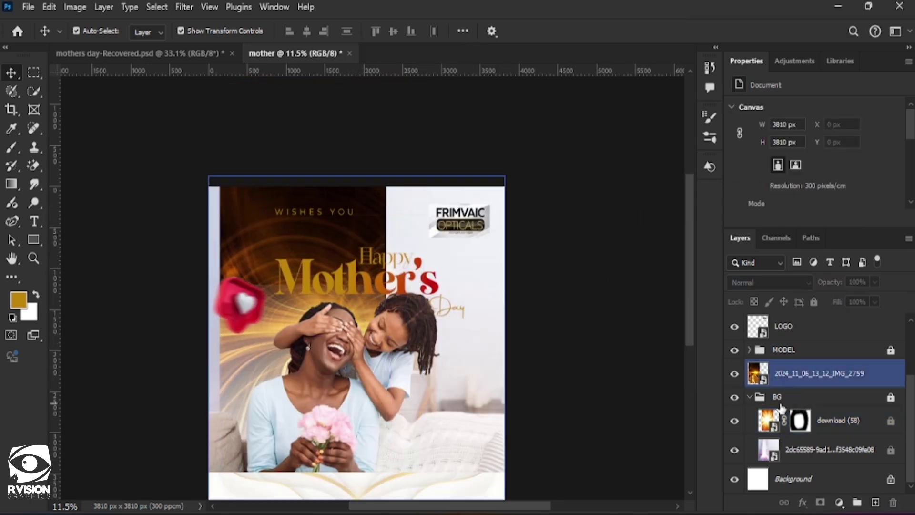
pyautogui.click(740, 397)
pyautogui.click(751, 397)
# Step: Set the light-streak layer's blend mode to Overlay and clear the selection
pyautogui.click(791, 431)
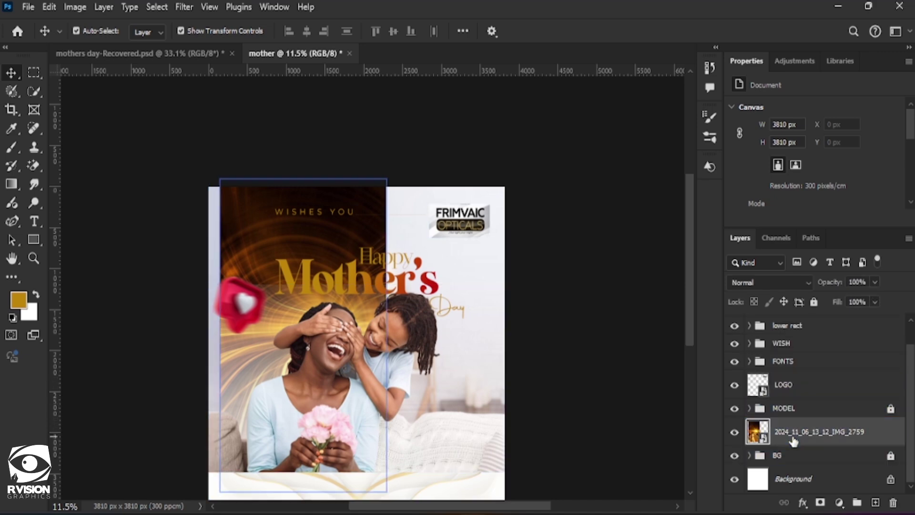
pyautogui.click(787, 282)
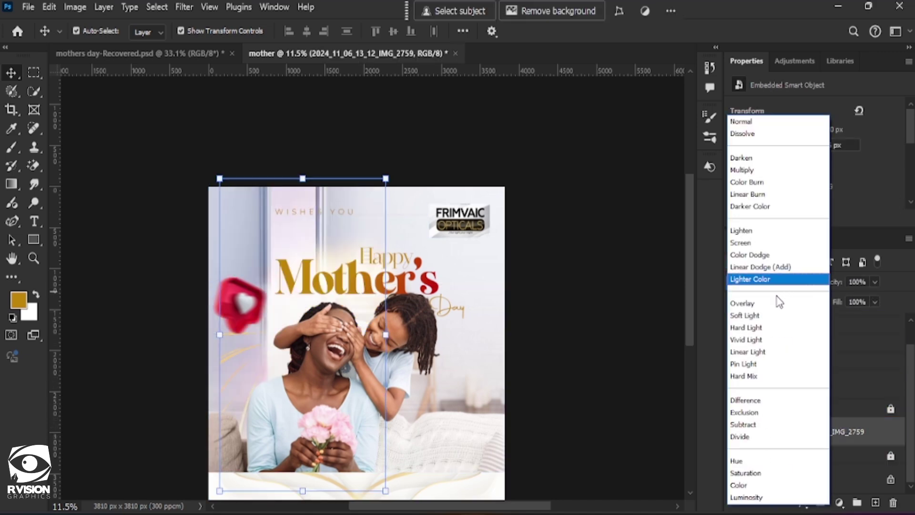
pyautogui.click(778, 305)
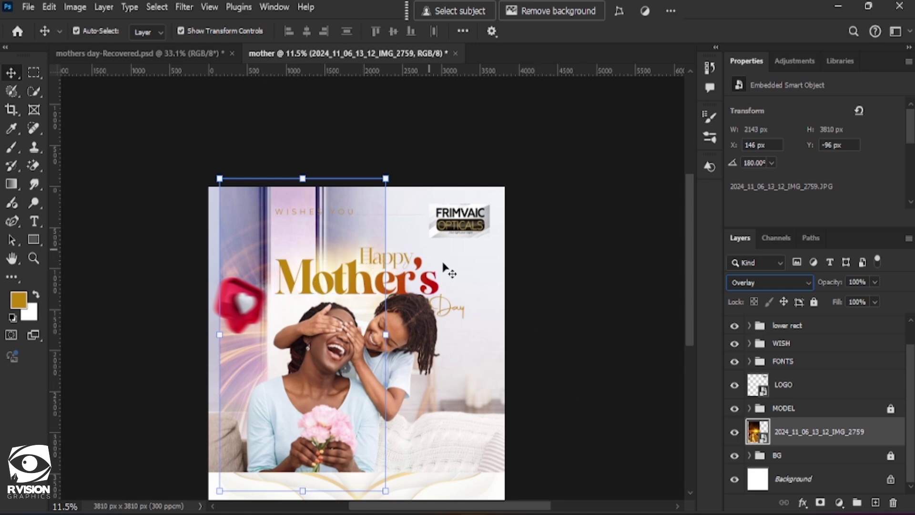
pyautogui.click(613, 306)
# Step: Move the light-streak image left until it lines up with the canvas's left edge
pyautogui.scroll(-2, 613, 306)
pyautogui.moveTo(270, 259); pyautogui.dragTo(261, 260)
pyautogui.click(782, 384)
pyautogui.click(628, 287)
pyautogui.click(782, 384)
# Step: Add a layer mask to the light-streak layer and paint out its hard edges and upper area with a soft 800 px black brush
pyautogui.click(787, 432)
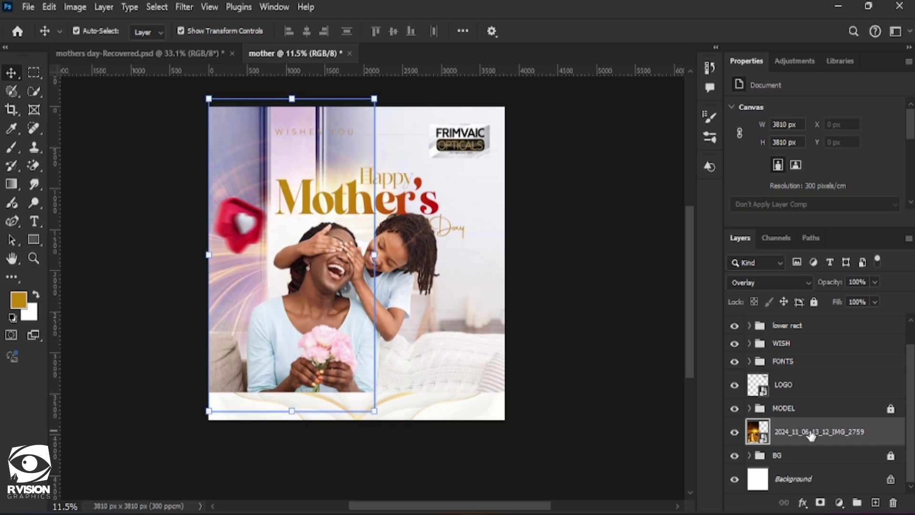
pyautogui.click(820, 502)
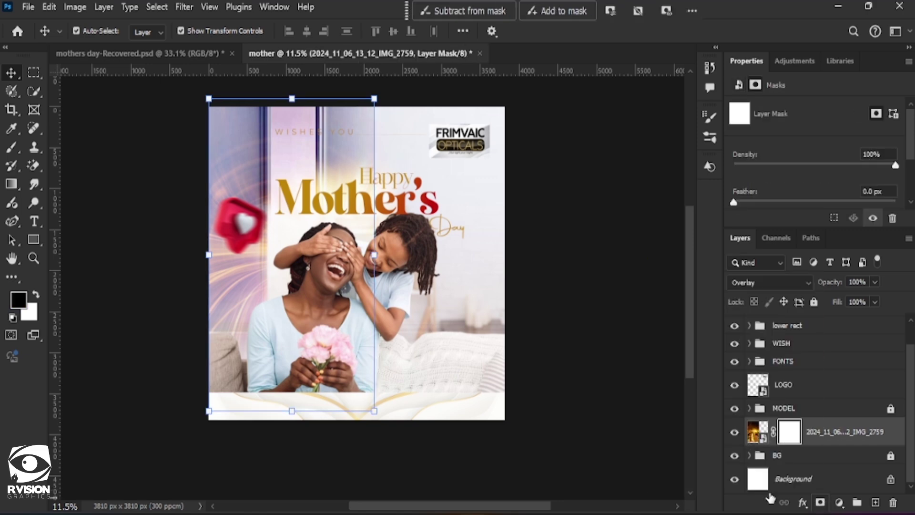
pyautogui.click(11, 147)
pyautogui.moveTo(226, 127)
pyautogui.mouseDown()
pyautogui.moveTo(380, 124)
pyautogui.moveTo(287, 106)
pyautogui.moveTo(335, 112)
pyautogui.moveTo(357, 127)
pyautogui.moveTo(295, 119)
pyautogui.mouseUp()
pyautogui.click(95, 32)
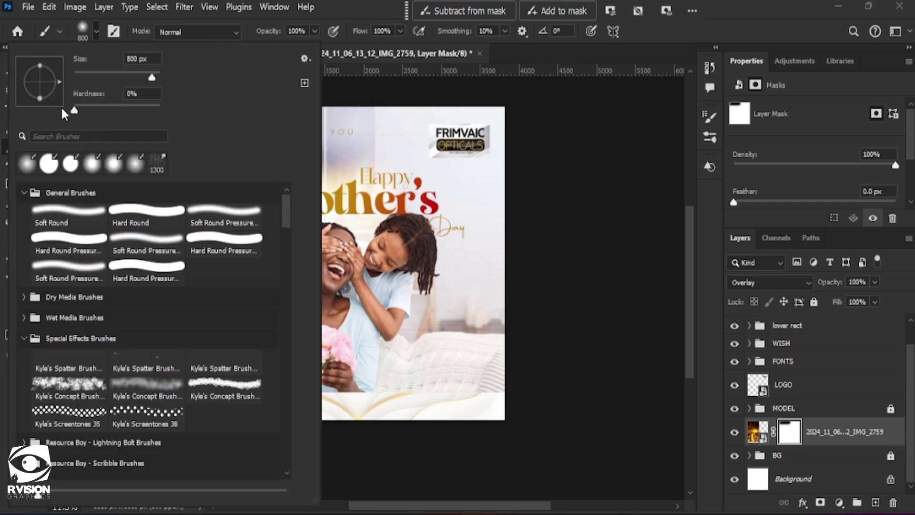
pyautogui.press('Return')
pyautogui.moveTo(258, 143)
pyautogui.mouseDown()
pyautogui.moveTo(219, 174)
pyautogui.moveTo(186, 322)
pyautogui.moveTo(296, 407)
pyautogui.moveTo(367, 391)
pyautogui.moveTo(324, 399)
pyautogui.mouseUp()
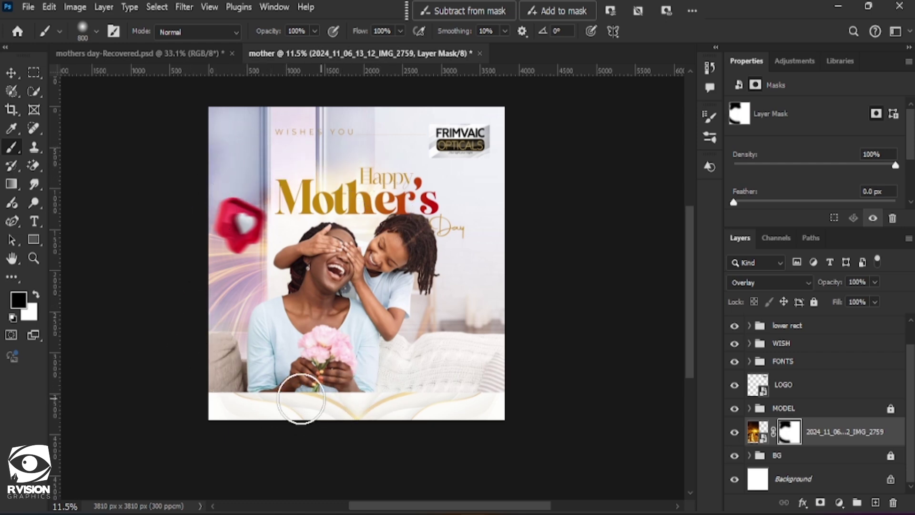
pyautogui.moveTo(228, 337)
pyautogui.mouseDown()
pyautogui.moveTo(179, 237)
pyautogui.moveTo(188, 237)
pyautogui.mouseUp()
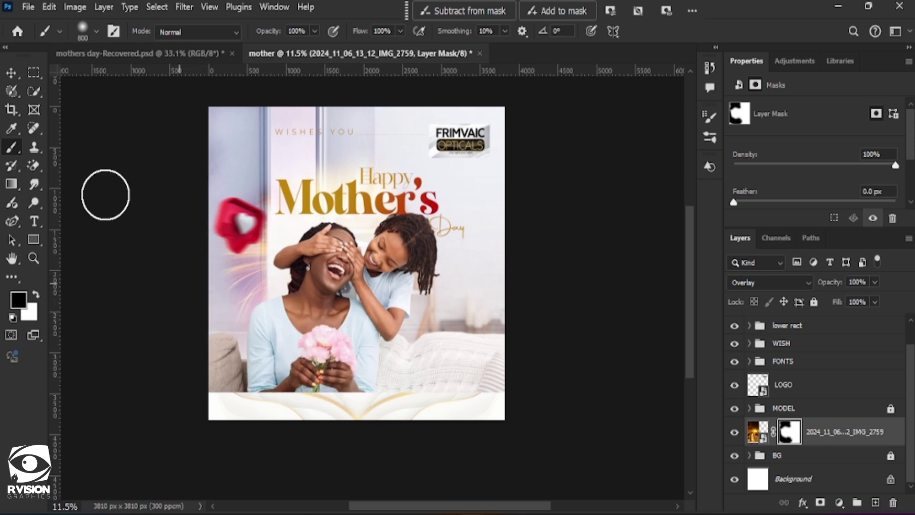
# Step: Shift the masked light-streak layer slightly left, past the canvas edge, and clear the selection
pyautogui.click(11, 72)
pyautogui.moveTo(259, 268); pyautogui.dragTo(258, 265)
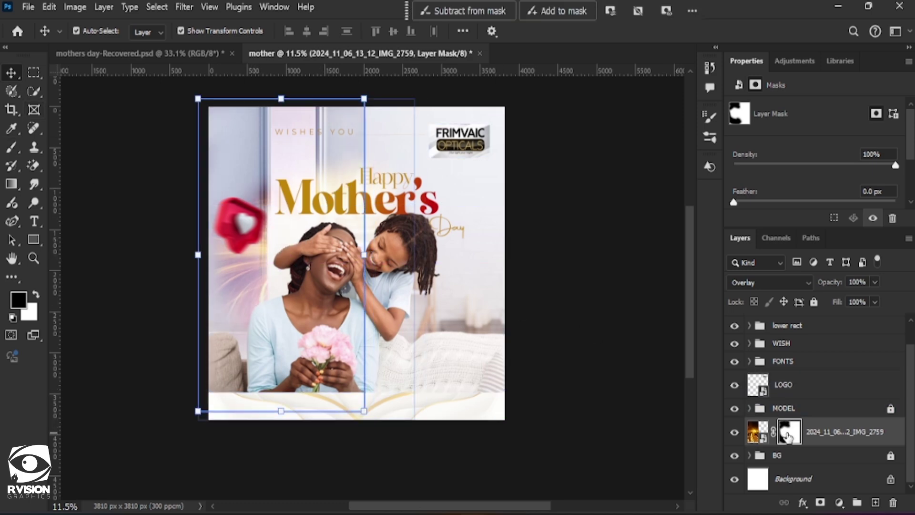
pyautogui.click(14, 152)
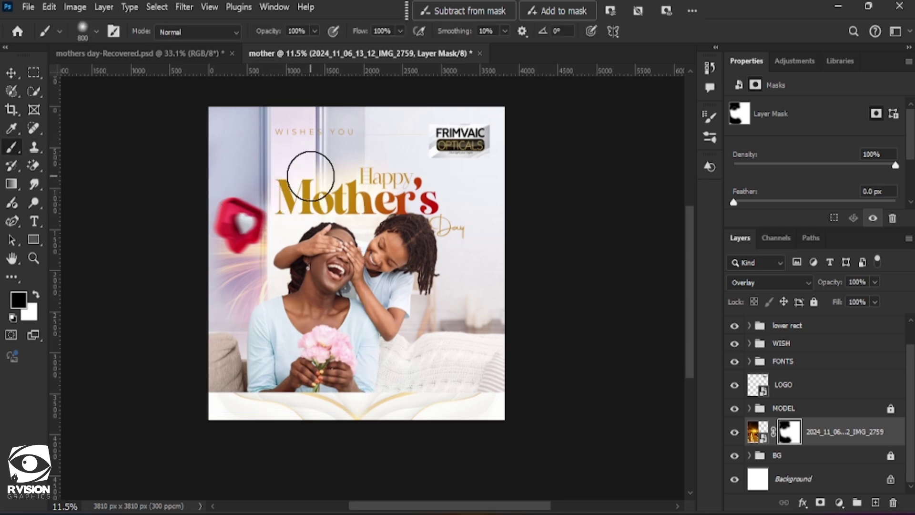
pyautogui.click(11, 74)
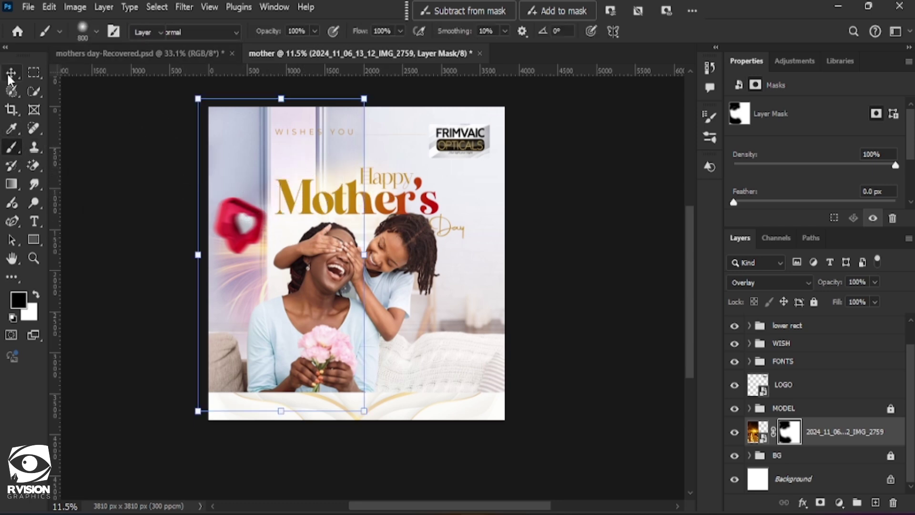
pyautogui.click(556, 210)
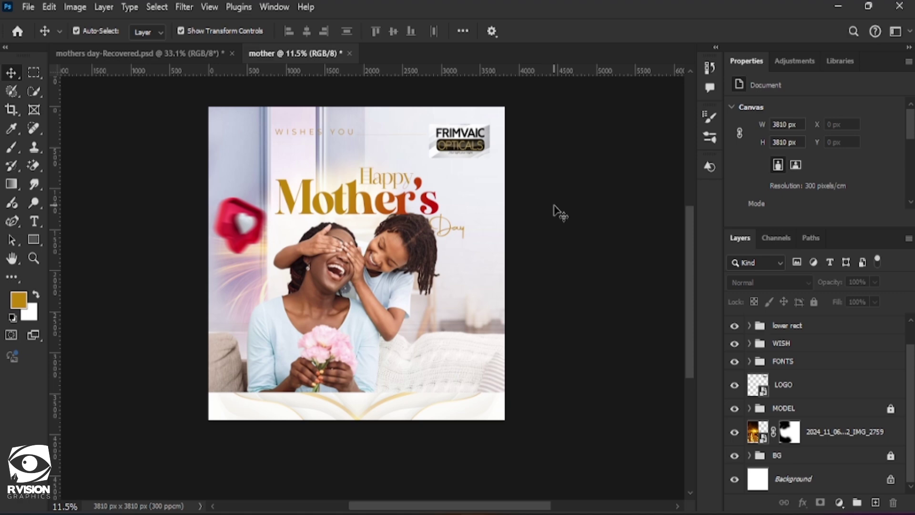
# Step: Add a Hue/Saturation adjustment above the heart icon, lower its hue to -110 and clip it to the icon layer
pyautogui.click(236, 214)
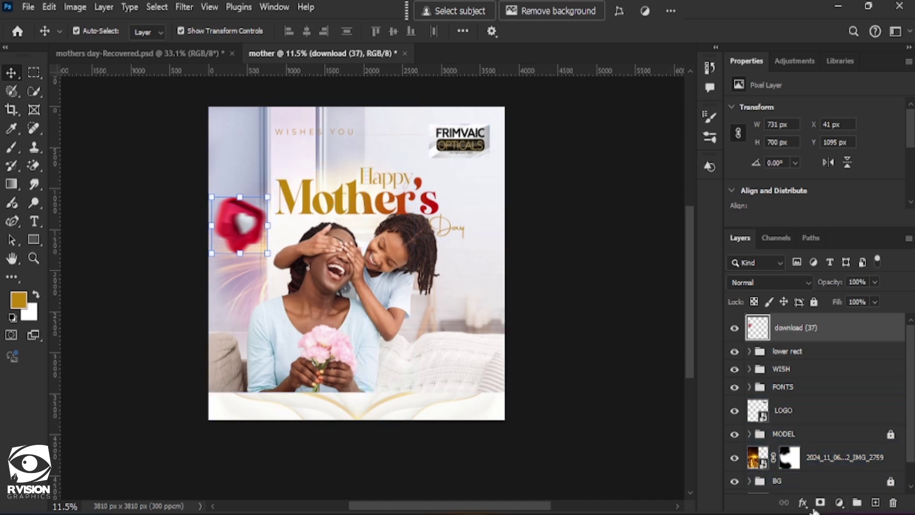
pyautogui.click(839, 502)
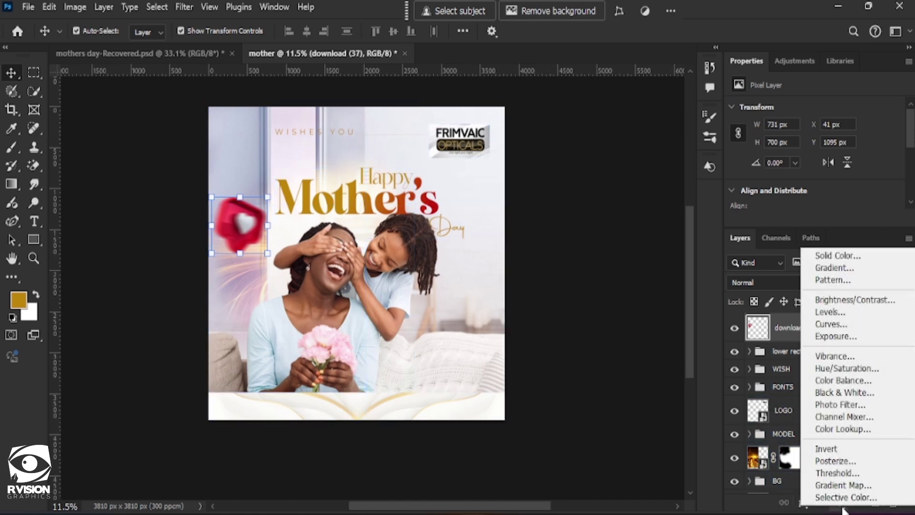
pyautogui.click(839, 367)
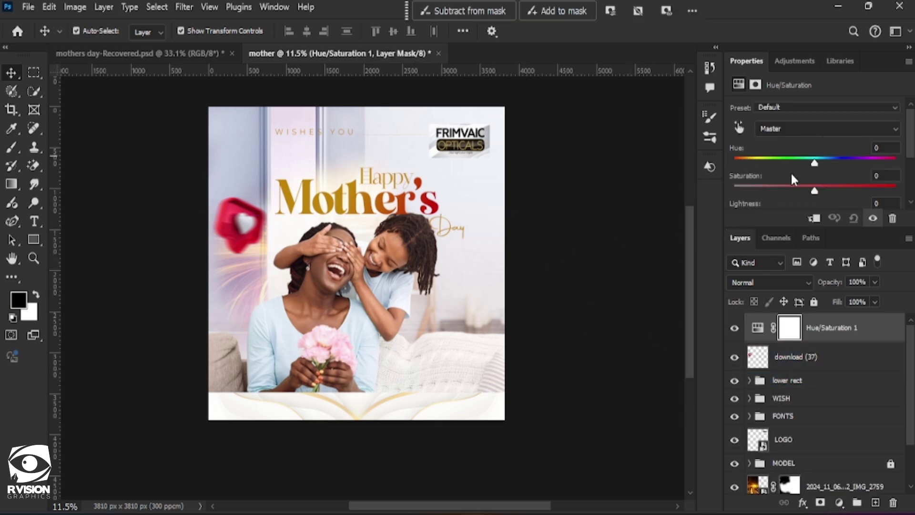
pyautogui.moveTo(816, 165); pyautogui.dragTo(758, 171)
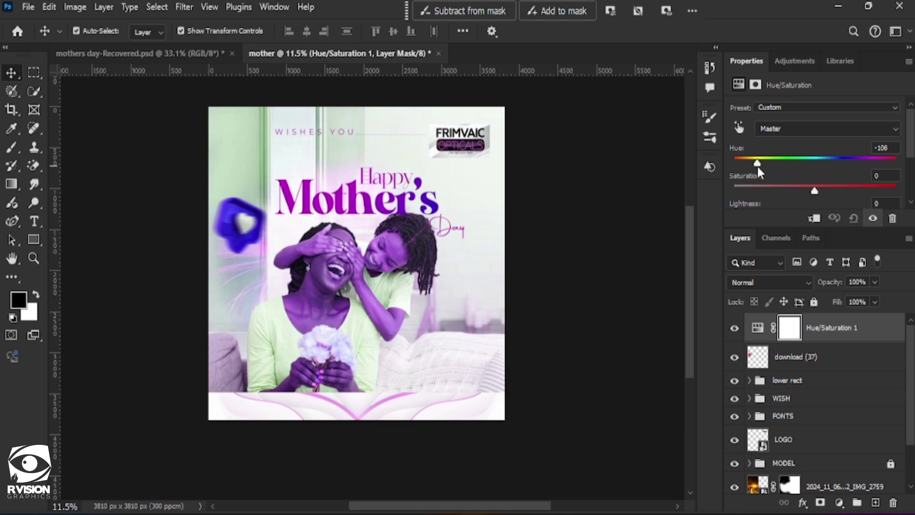
pyautogui.click(813, 220)
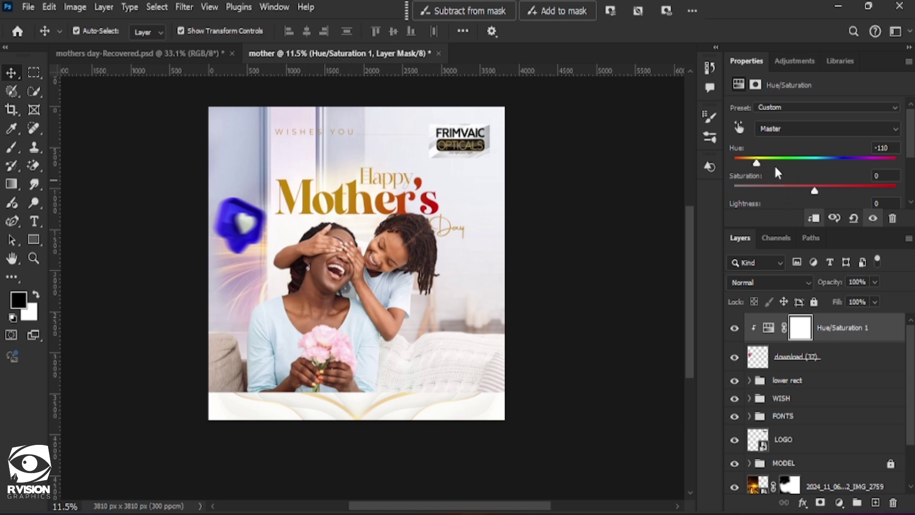
# Step: Recolour the heart icon with a hue of +51 and nudge the icon slightly down and to the right
pyautogui.moveTo(757, 165); pyautogui.dragTo(845, 167)
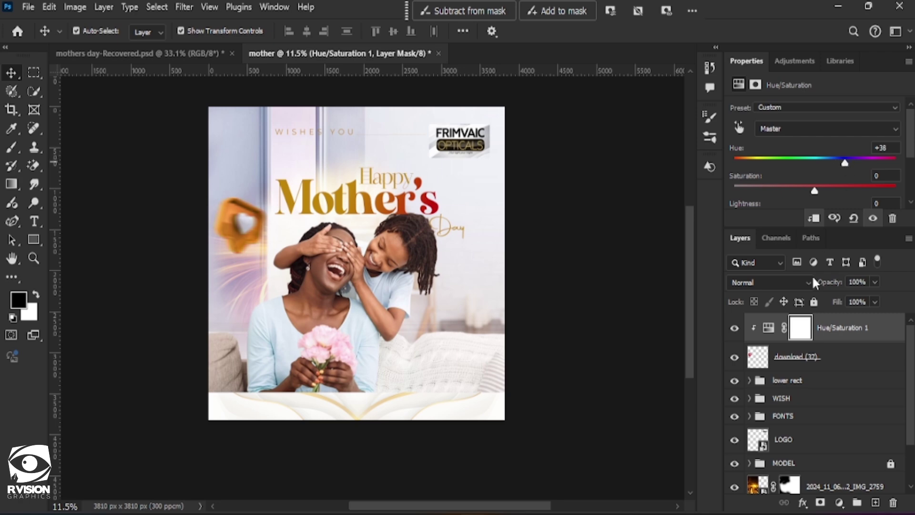
pyautogui.click(734, 329)
pyautogui.click(734, 329)
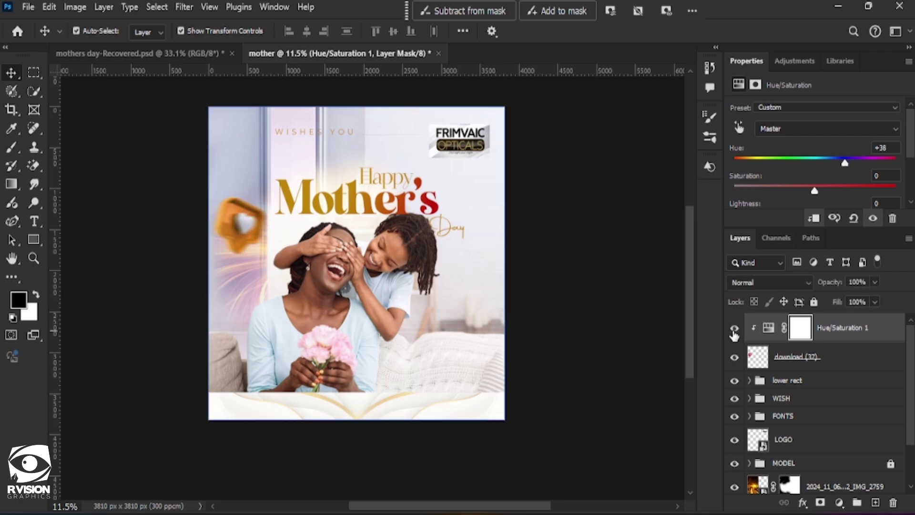
pyautogui.moveTo(843, 160); pyautogui.dragTo(853, 163)
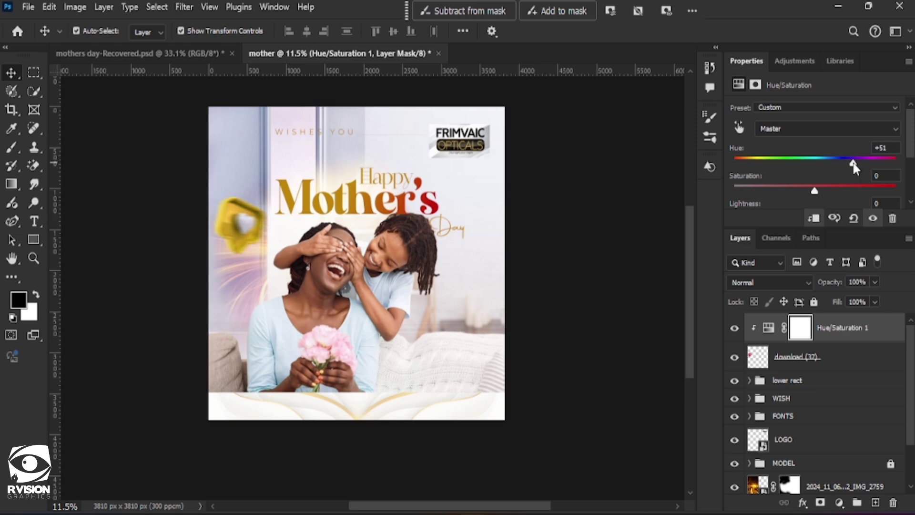
pyautogui.click(562, 283)
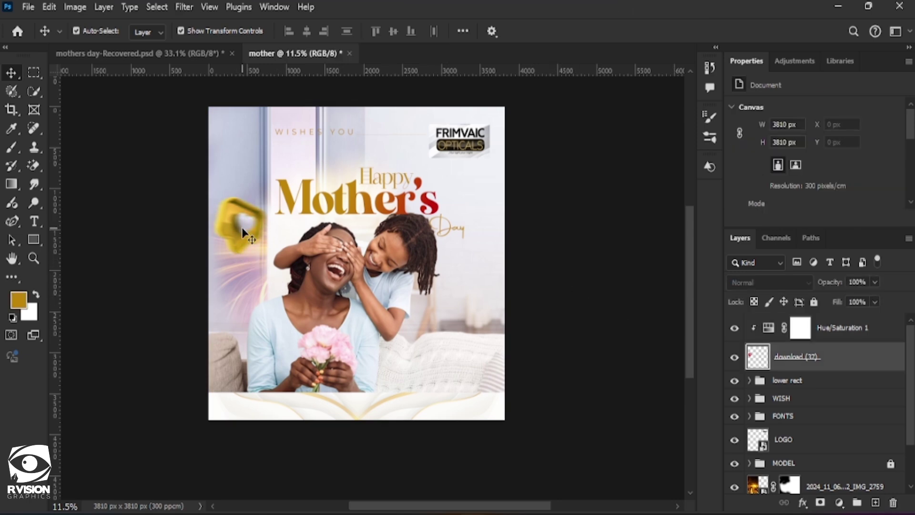
pyautogui.moveTo(243, 230); pyautogui.dragTo(248, 238)
pyautogui.click(564, 286)
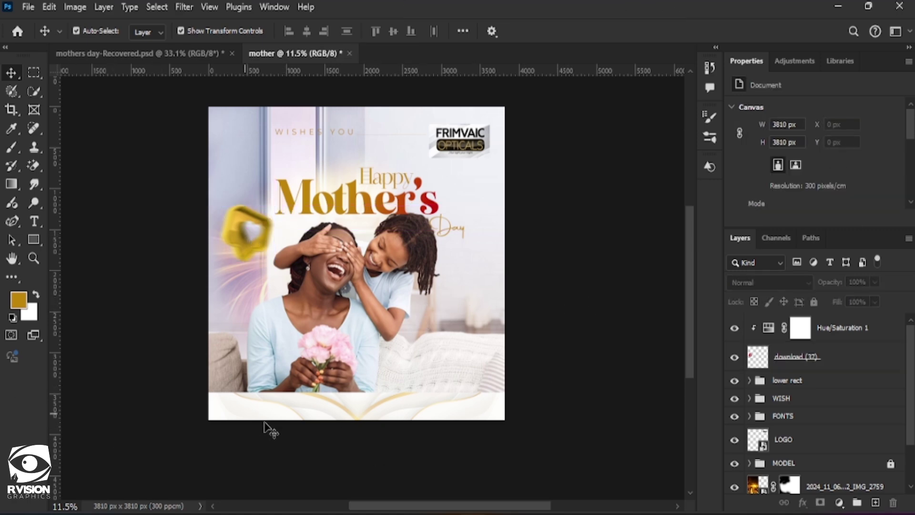
# Step: Draw a rectangle about 1321 × 188 px in the middle of the footer and fill it with the recently used gold
pyautogui.click(28, 243)
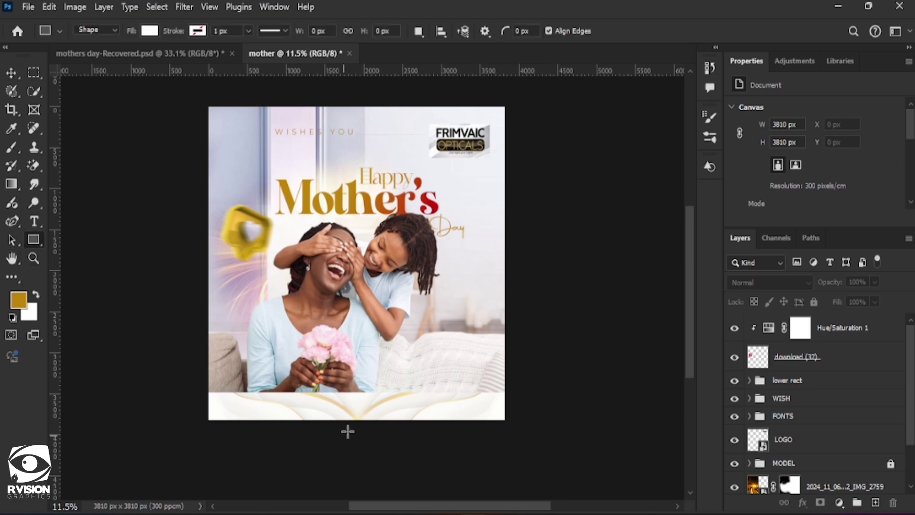
pyautogui.moveTo(292, 402); pyautogui.dragTo(396, 416)
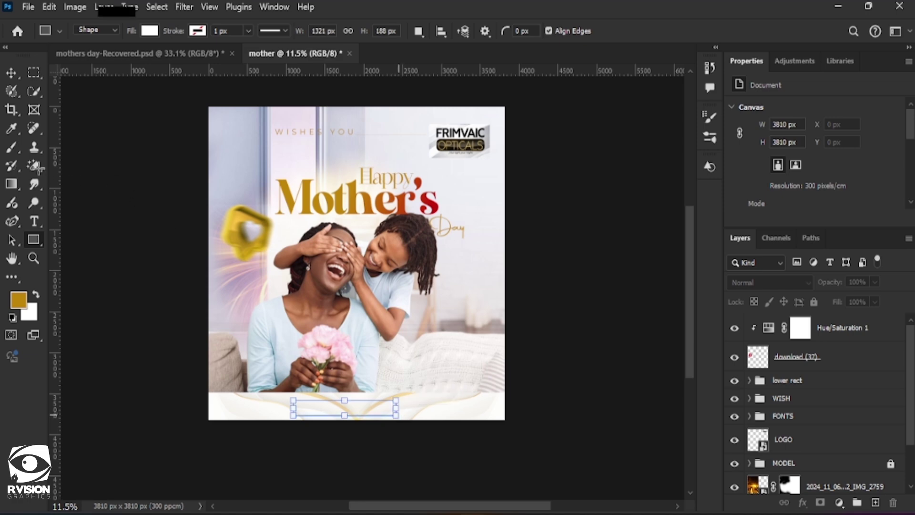
pyautogui.click(11, 72)
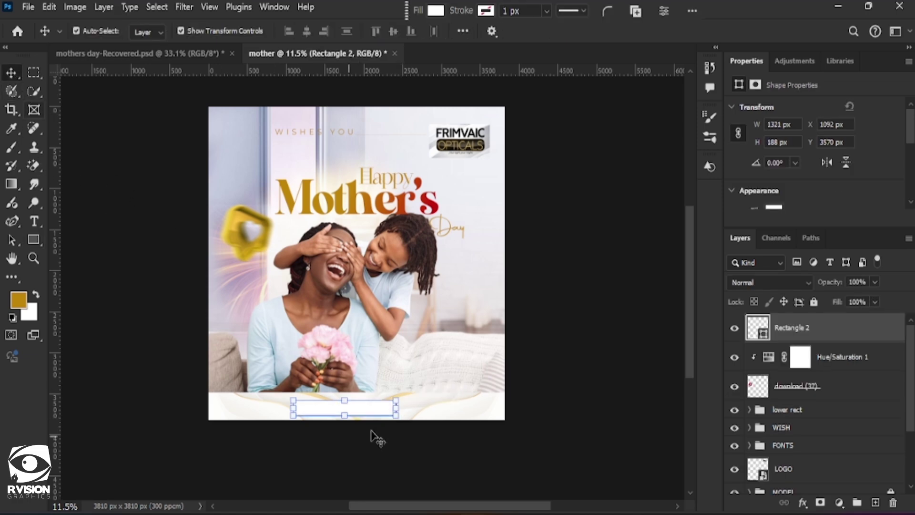
pyautogui.click(442, 13)
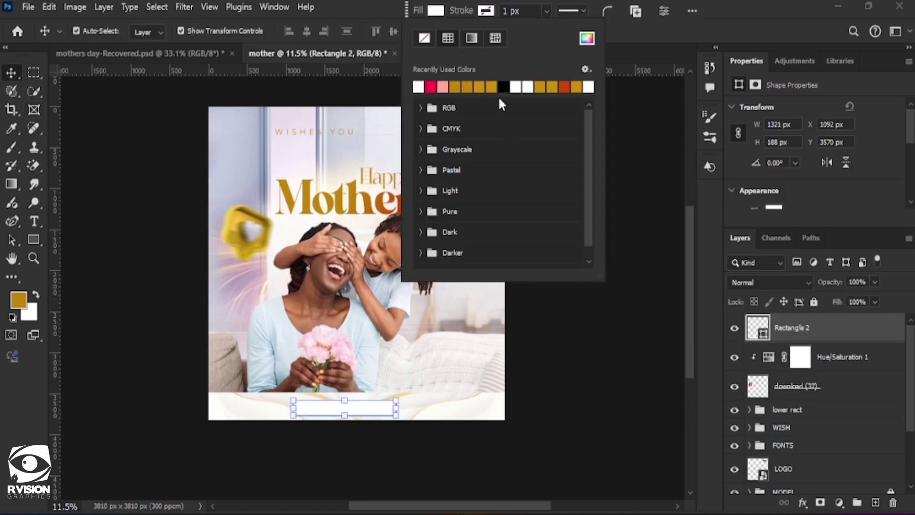
pyautogui.click(490, 85)
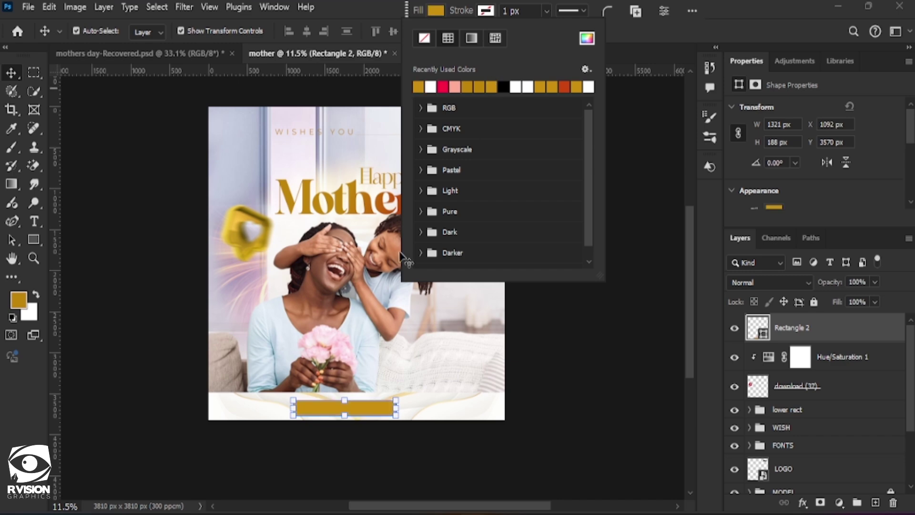
pyautogui.click(78, 142)
# Step: Centre the gold rectangle horizontally on the canvas, raise it slightly and clear the selection
pyautogui.click(34, 222)
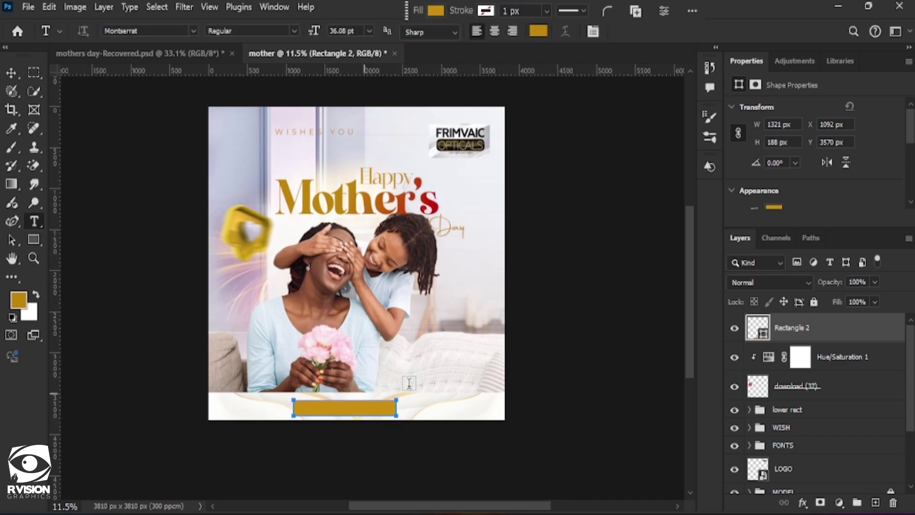
pyautogui.click(11, 73)
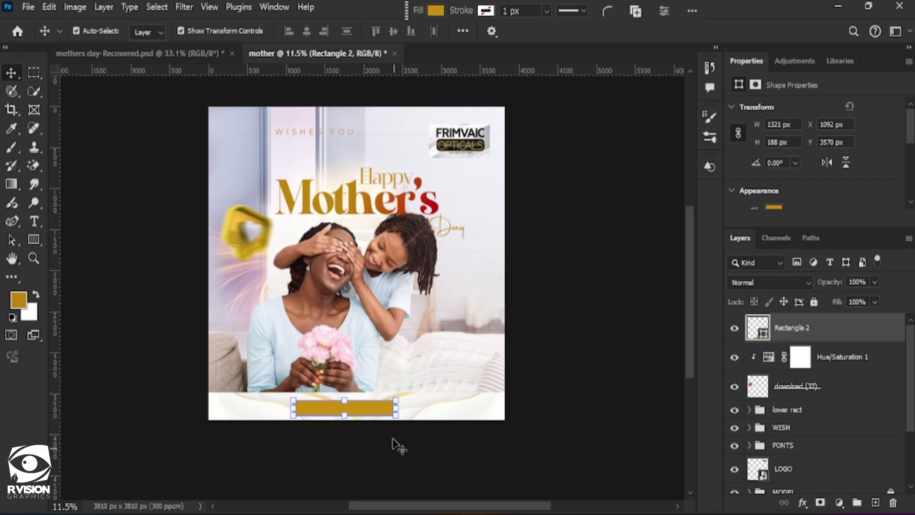
pyautogui.hotkey('ctrl', 'a')
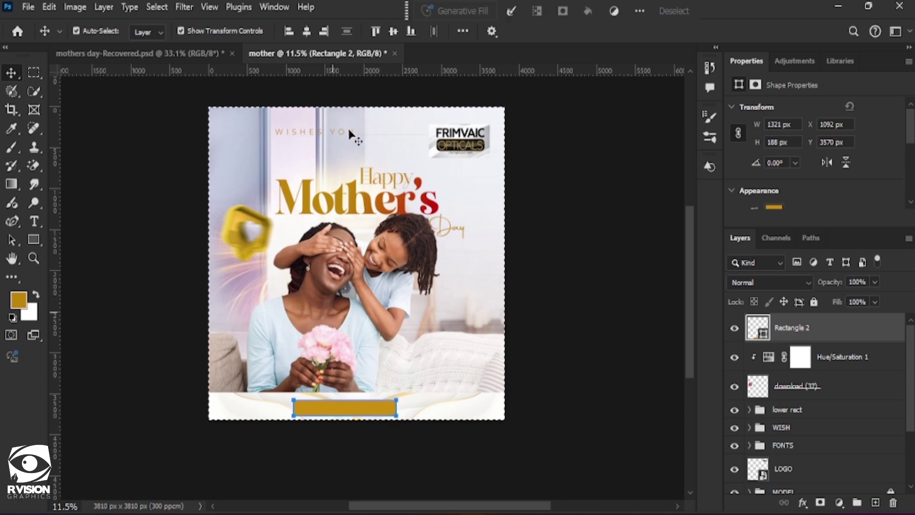
pyautogui.click(306, 31)
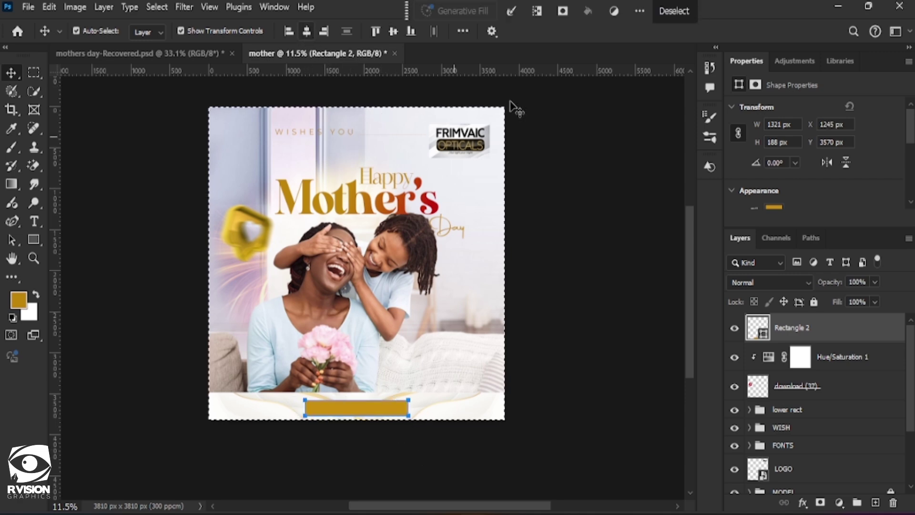
pyautogui.click(670, 10)
pyautogui.click(414, 446)
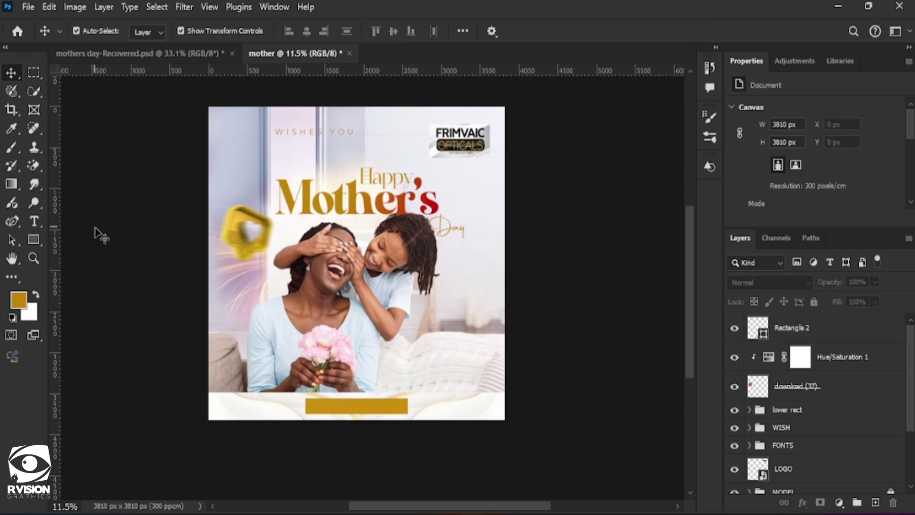
# Step: Paste the phone-number text layer near the gold bar at 29.08% scale and set its colour to white (ffffff)
pyautogui.hotkey('ctrl', 'v')
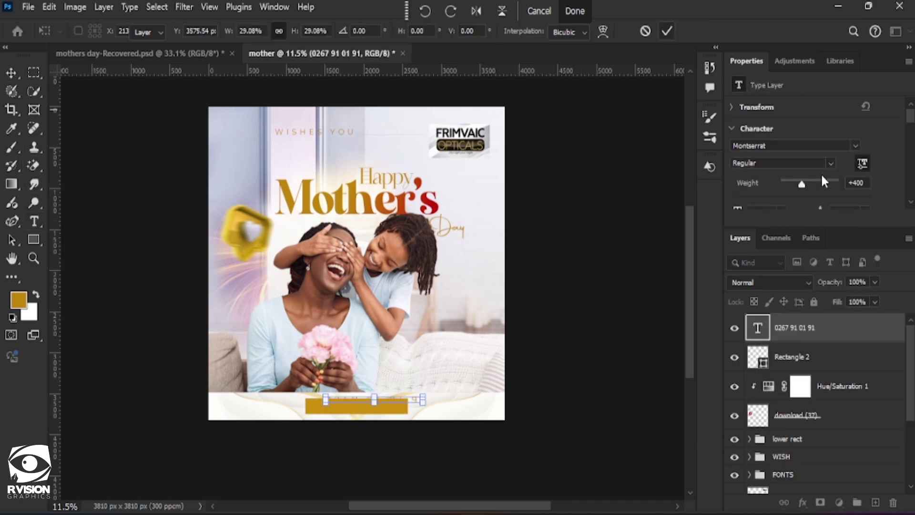
pyautogui.moveTo(820, 127)
pyautogui.mouseDown()
pyautogui.moveTo(839, 127)
pyautogui.moveTo(816, 138)
pyautogui.mouseUp()
pyautogui.click(570, 13)
pyautogui.write('ffffff')
pyautogui.click(831, 97)
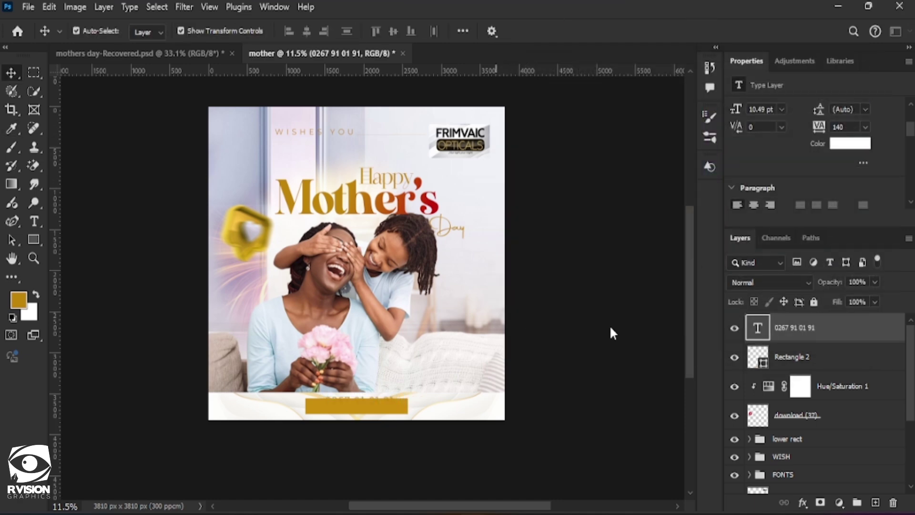
# Step: Move the white phone-number text down into the middle of the gold bar
pyautogui.click(446, 388)
pyautogui.moveTo(371, 406); pyautogui.dragTo(375, 413)
pyautogui.doubleClick(374, 410)
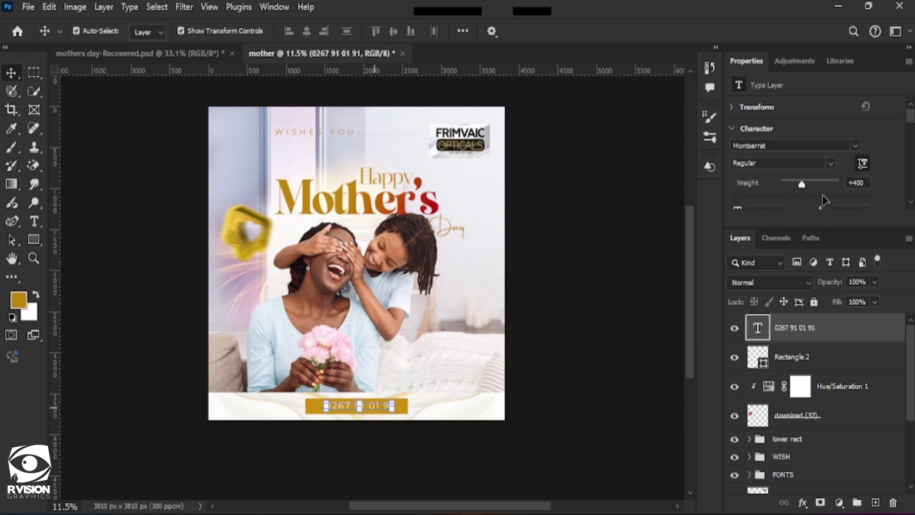
# Step: Set the phone-number text's font style to Medium and fine-tune its position on the gold bar
pyautogui.click(829, 165)
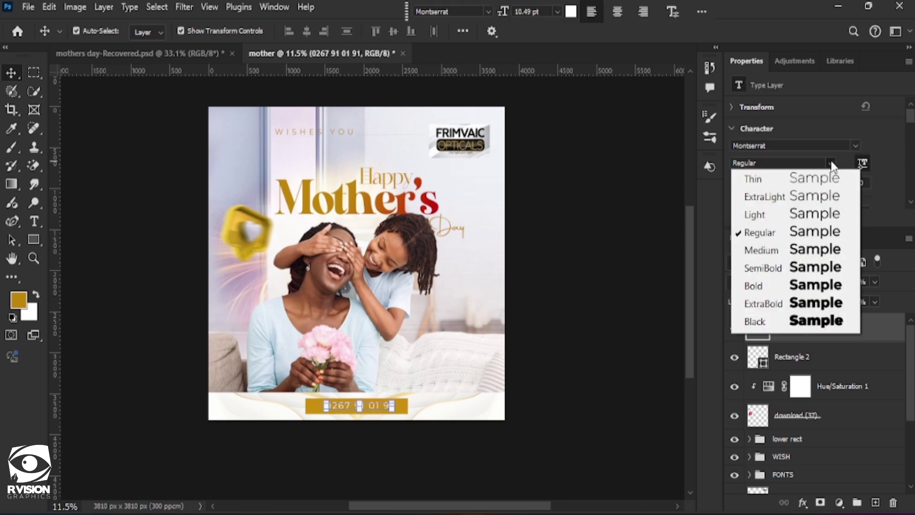
pyautogui.click(810, 249)
pyautogui.click(467, 452)
pyautogui.click(432, 453)
pyautogui.click(374, 408)
pyautogui.moveTo(375, 408); pyautogui.dragTo(376, 408)
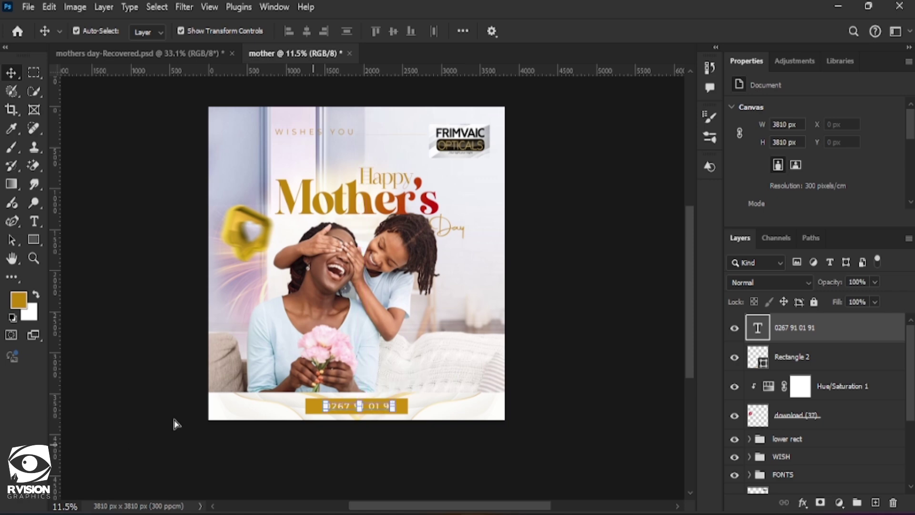
# Step: Place the black phone-call icon PNG in the flyer document at 100% scale
pyautogui.click(138, 402)
pyautogui.moveTo(0, 133); pyautogui.dragTo(286, 257)
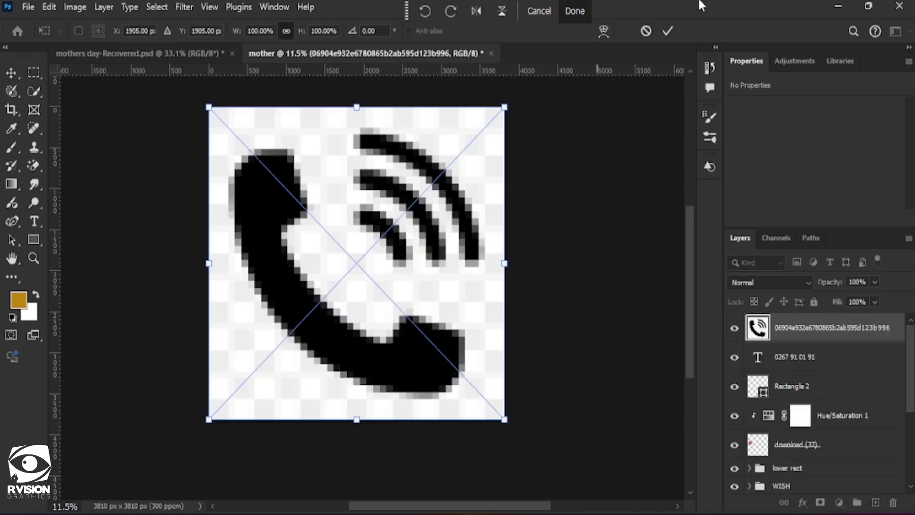
pyautogui.click(668, 31)
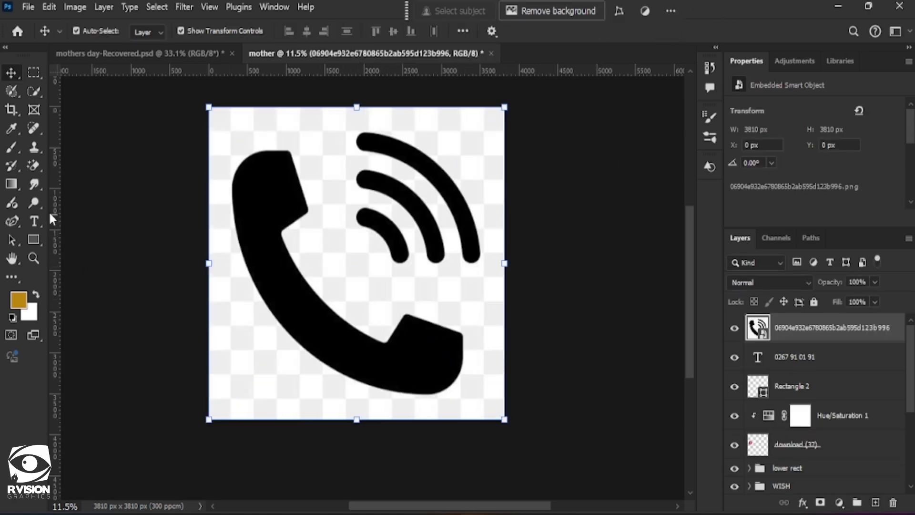
# Step: Rasterize the phone icon and erase its checkered background with the Magic Eraser at tolerance 32
pyautogui.click(33, 165)
pyautogui.click(370, 138)
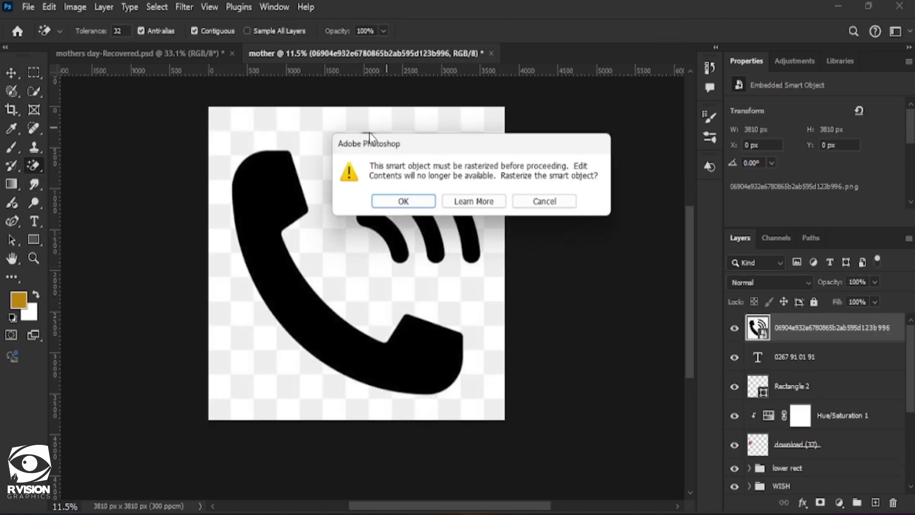
pyautogui.click(407, 202)
pyautogui.click(491, 213)
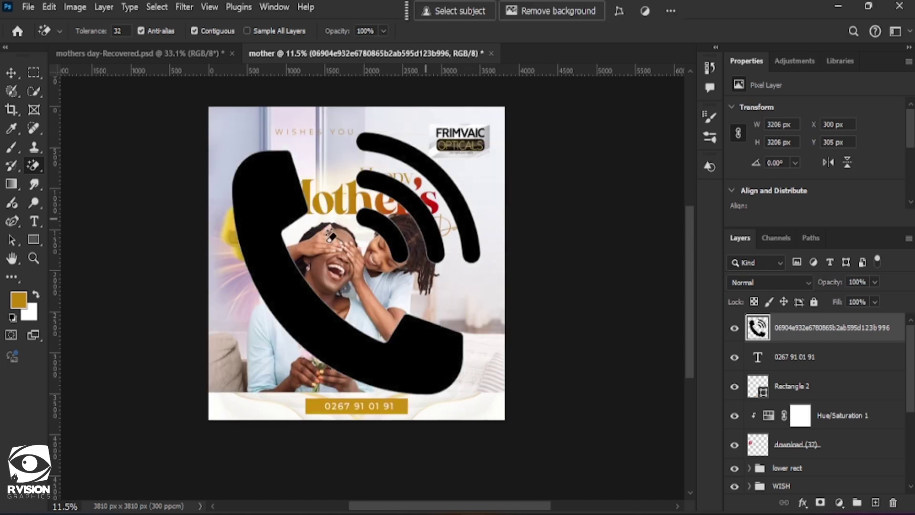
# Step: Scale the phone icon to 3.79% and place it on the gold bar just before the phone number
pyautogui.press('v')
pyautogui.moveTo(234, 129); pyautogui.dragTo(320, 407)
pyautogui.scroll(5, 319, 406)
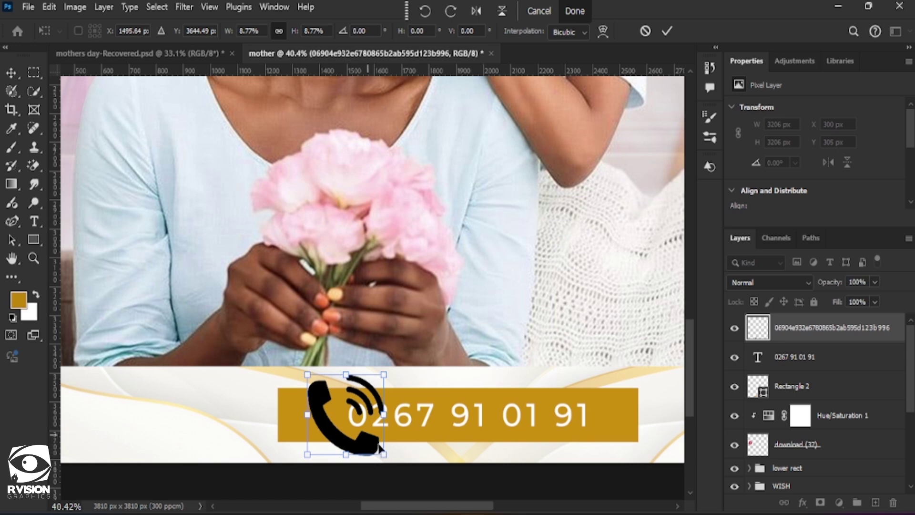
pyautogui.moveTo(381, 451); pyautogui.dragTo(327, 414)
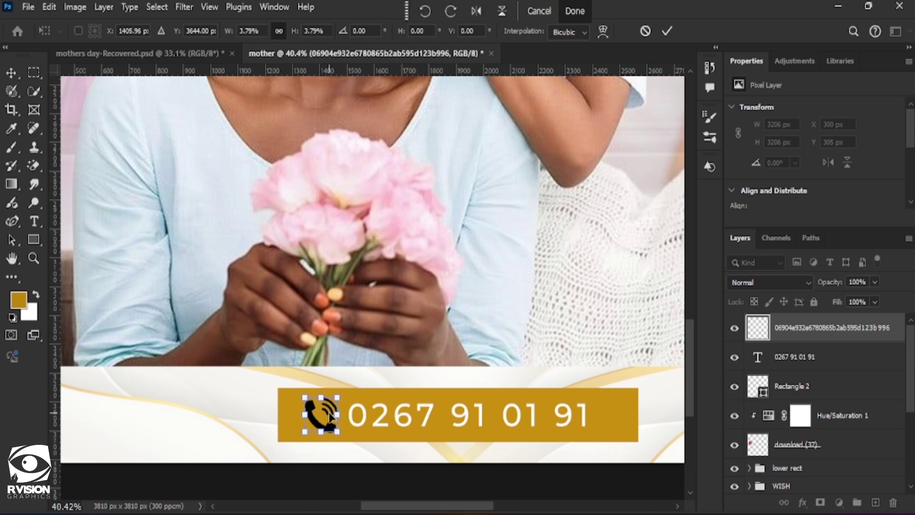
pyautogui.click(668, 31)
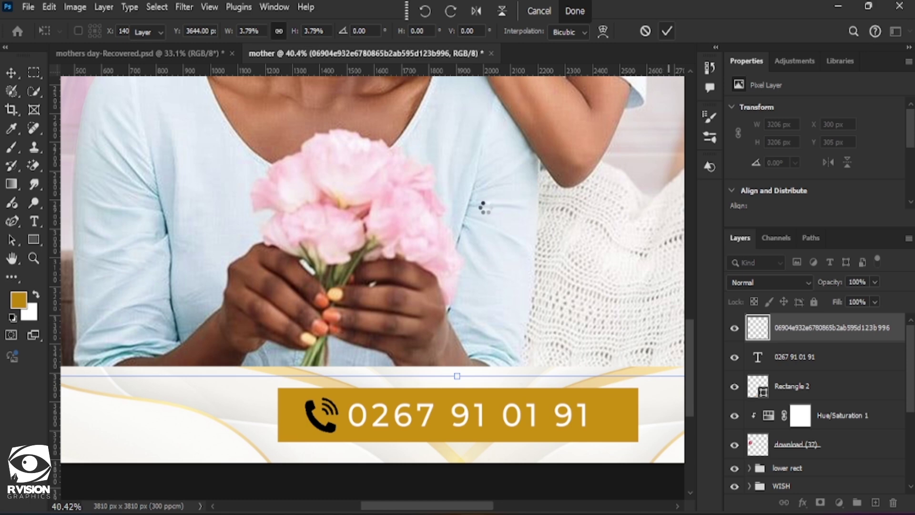
# Step: Add a Color Overlay to the phone icon layer with its colour set to white (ffffff)
pyautogui.scroll(-1, 419, 215)
pyautogui.scroll(-2, 510, 424)
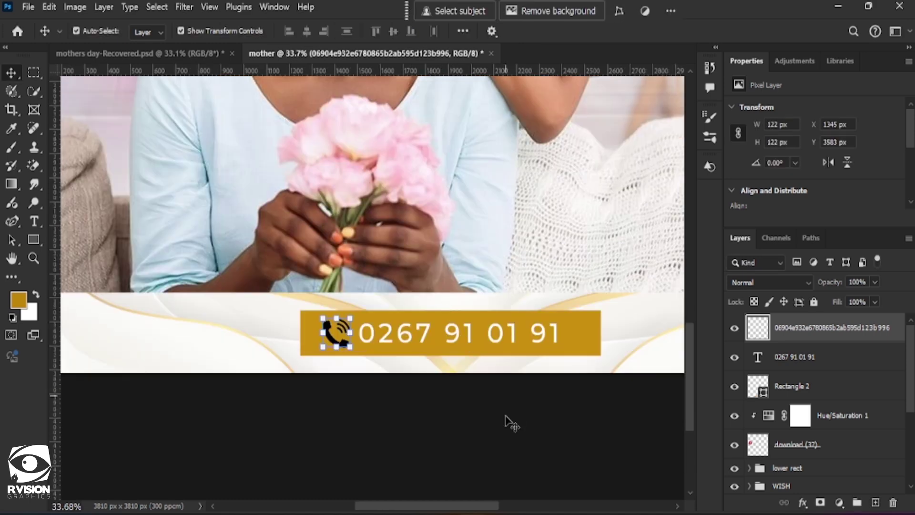
pyautogui.click(337, 347)
pyautogui.click(336, 336)
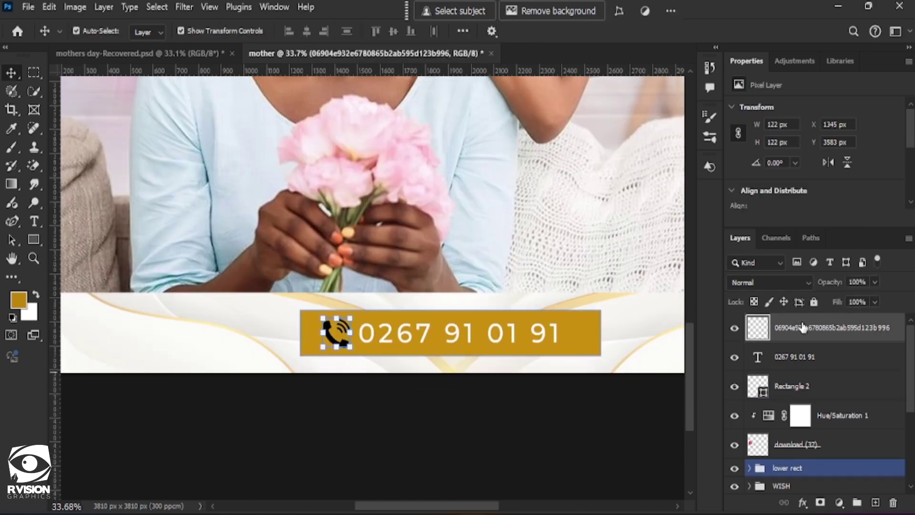
pyautogui.click(804, 505)
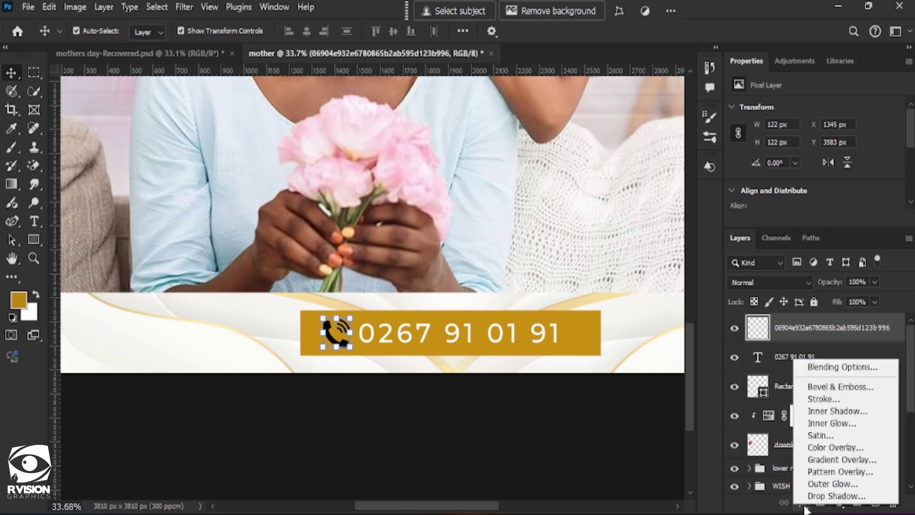
pyautogui.click(821, 442)
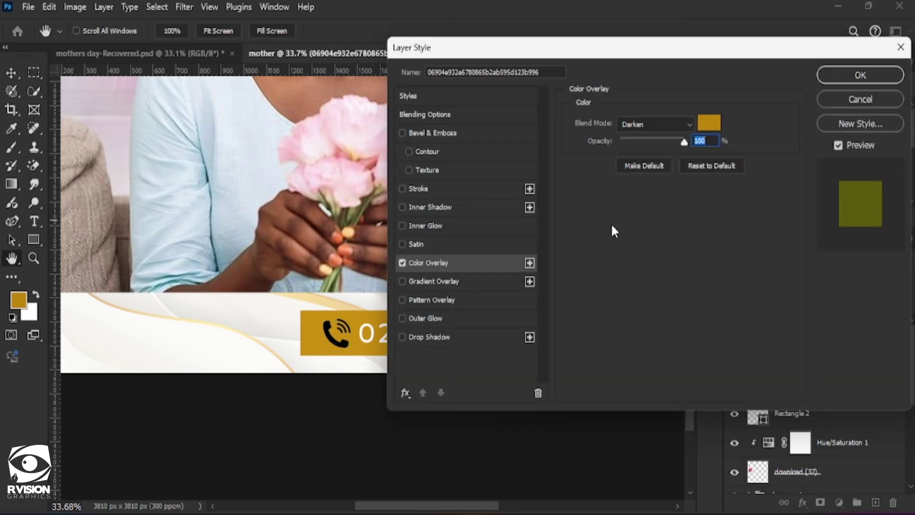
pyautogui.click(709, 123)
pyautogui.write('ffffff')
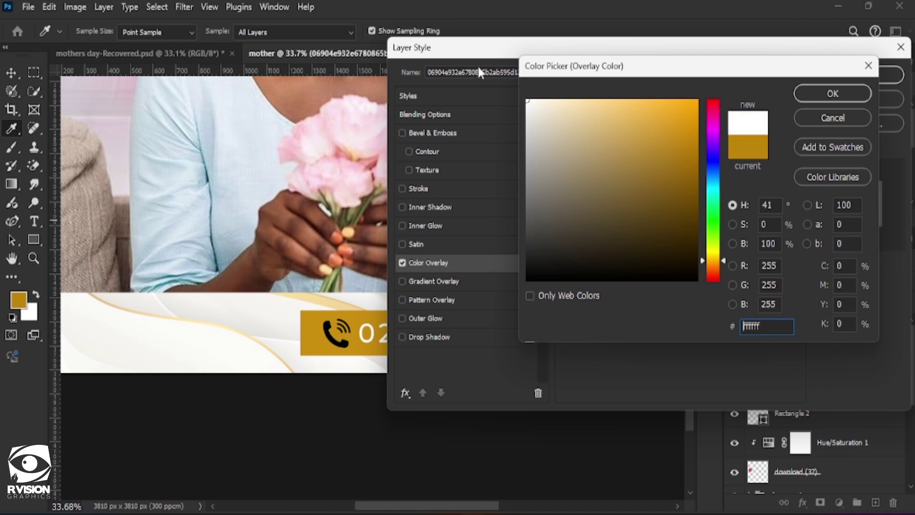
pyautogui.click(865, 95)
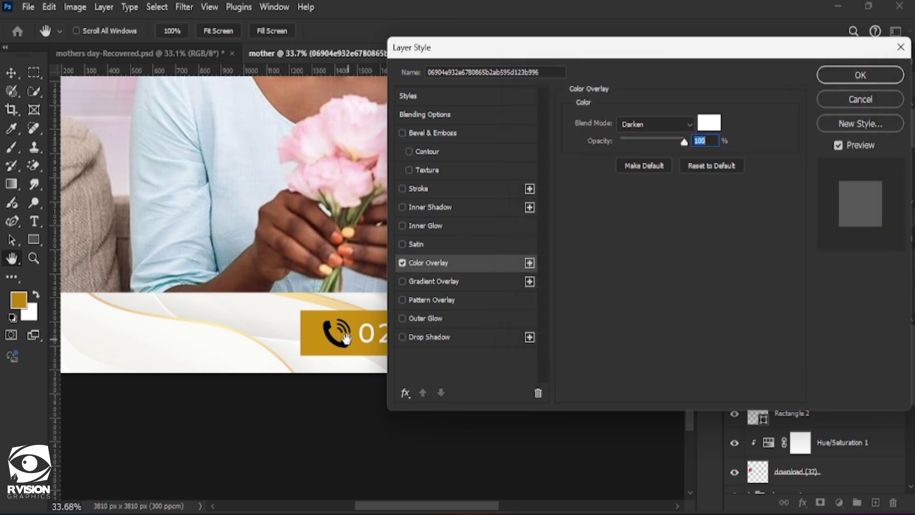
# Step: Set the phone icon's Color Overlay blend mode to Normal and apply the layer style
pyautogui.click(628, 128)
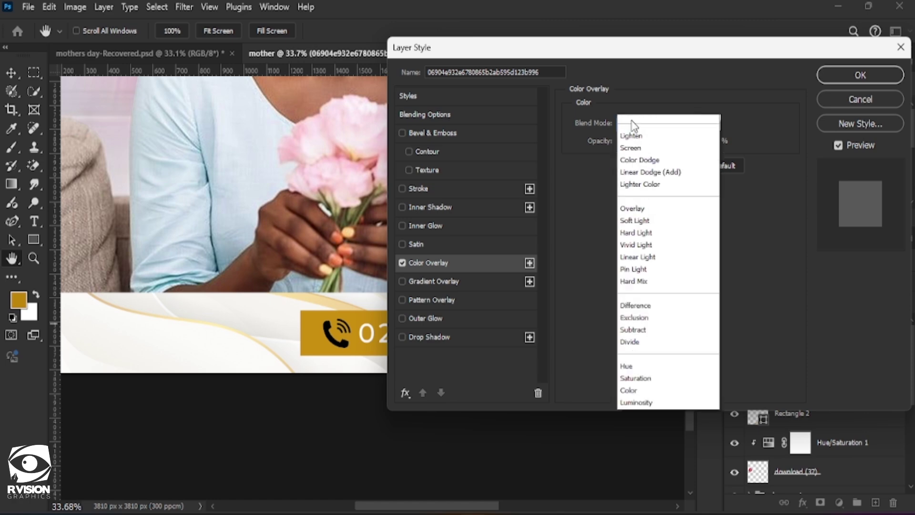
pyautogui.click(757, 216)
pyautogui.click(636, 125)
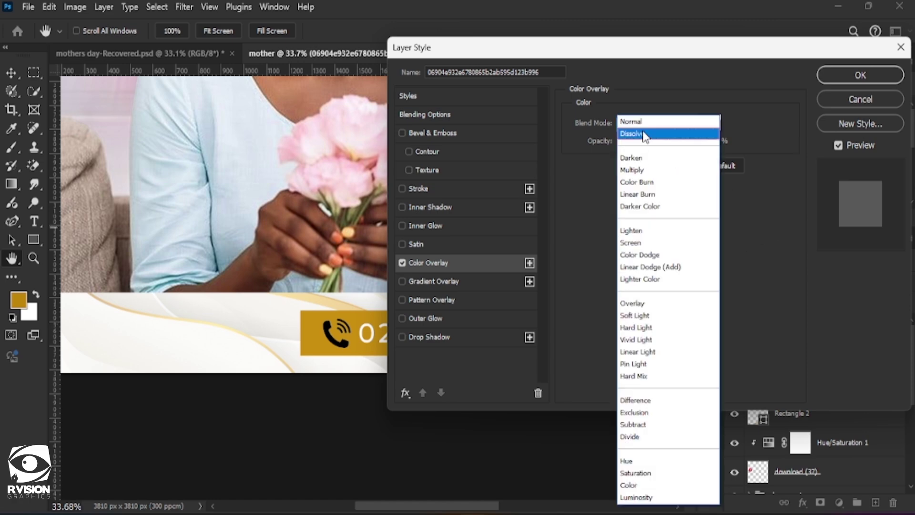
pyautogui.click(642, 120)
pyautogui.click(884, 75)
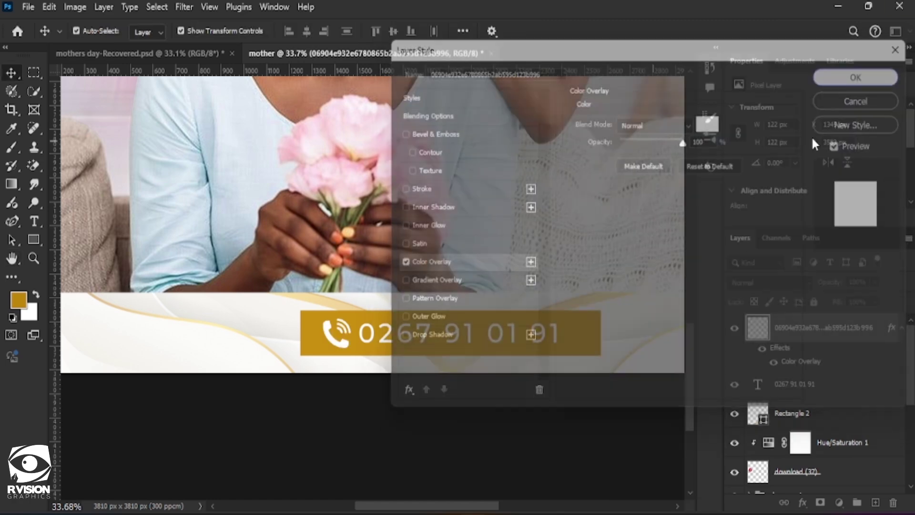
# Step: Add a linear Gradient Overlay to the gold rectangle behind the phone number
pyautogui.scroll(-3, 422, 355)
pyautogui.click(806, 413)
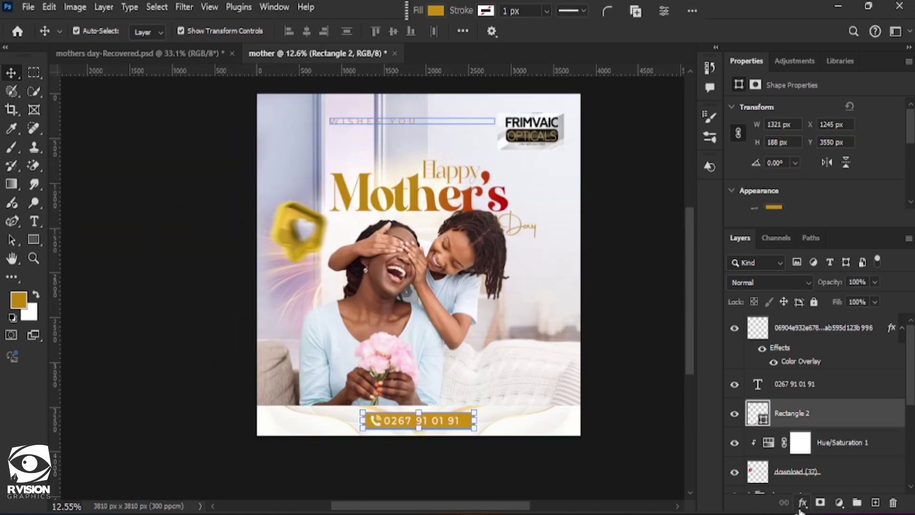
pyautogui.click(803, 502)
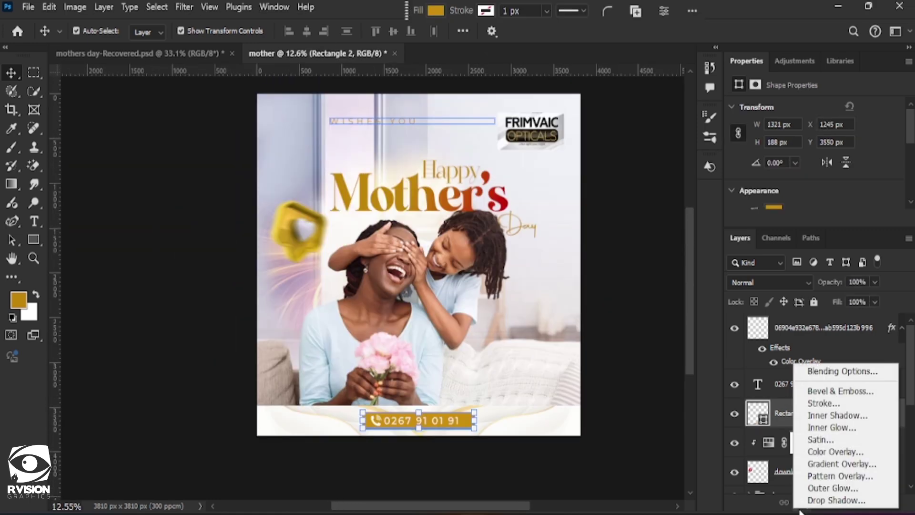
pyautogui.click(828, 465)
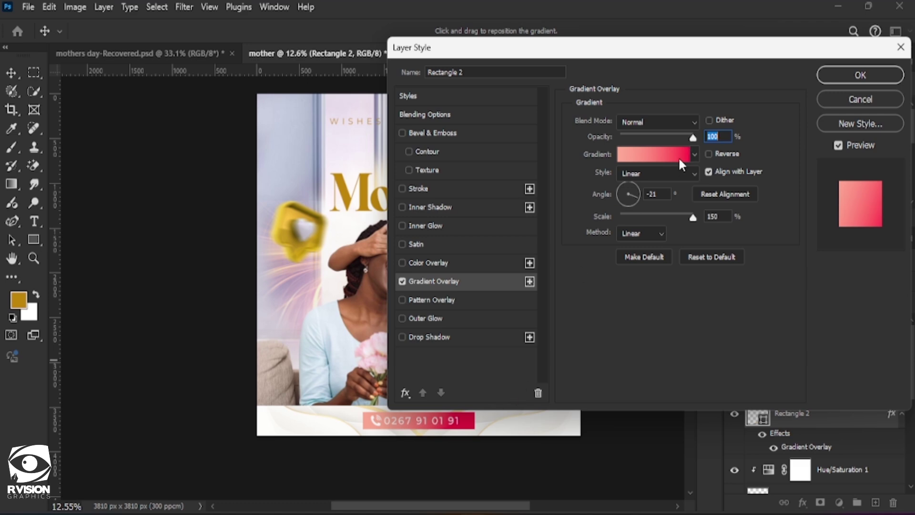
# Step: Add a Color Overlay to the rectangle using the gold foreground colour (bf850a) and apply the layer style
pyautogui.click(414, 265)
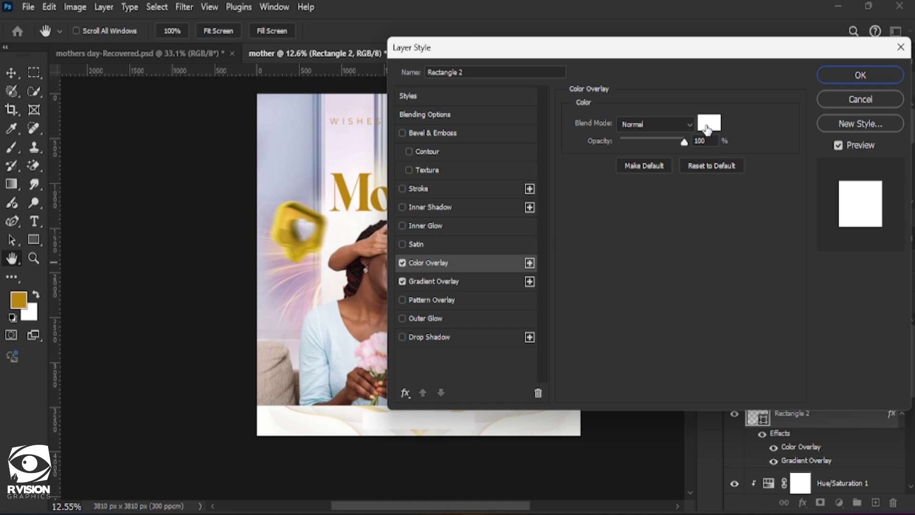
pyautogui.click(708, 124)
pyautogui.click(21, 298)
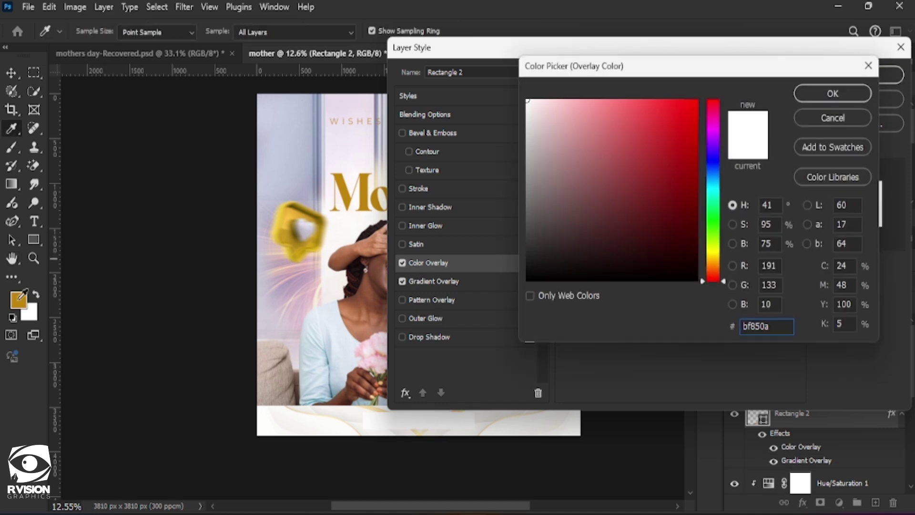
pyautogui.click(824, 99)
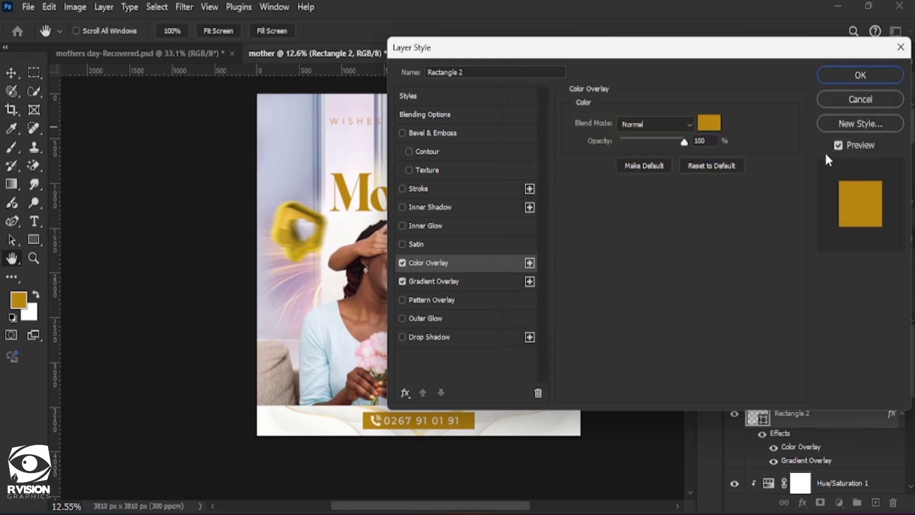
pyautogui.click(861, 76)
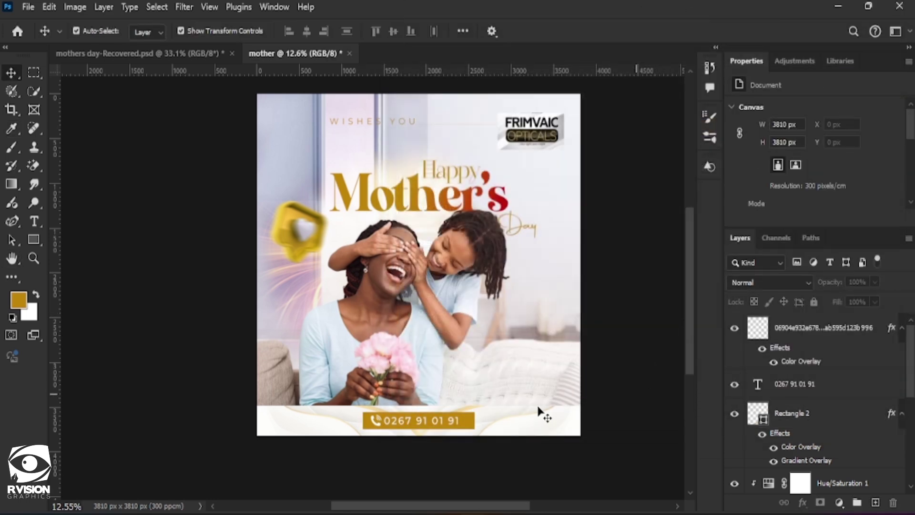
# Step: Move the phone-number text slightly away from the phone icon within the gold bar
pyautogui.scroll(-2, 448, 407)
pyautogui.scroll(2, 443, 405)
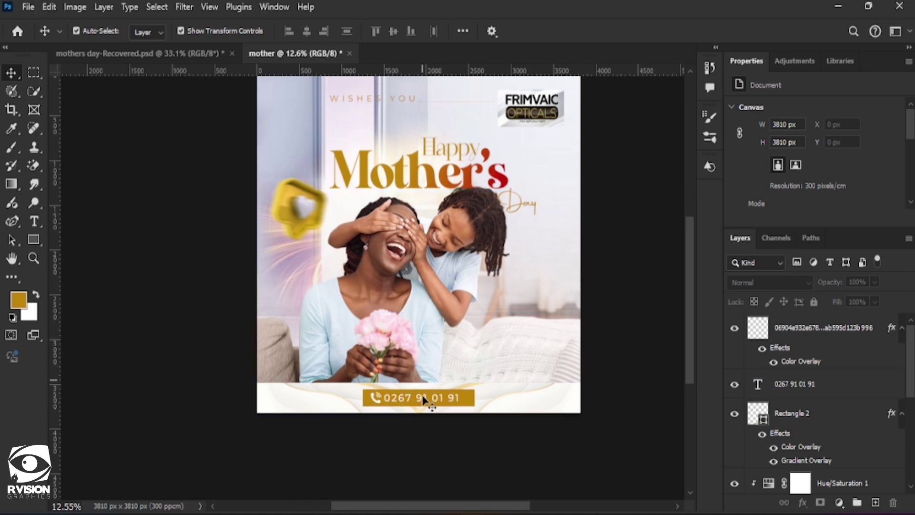
pyautogui.click(465, 408)
pyautogui.scroll(1, 466, 408)
pyautogui.moveTo(424, 425); pyautogui.dragTo(428, 427)
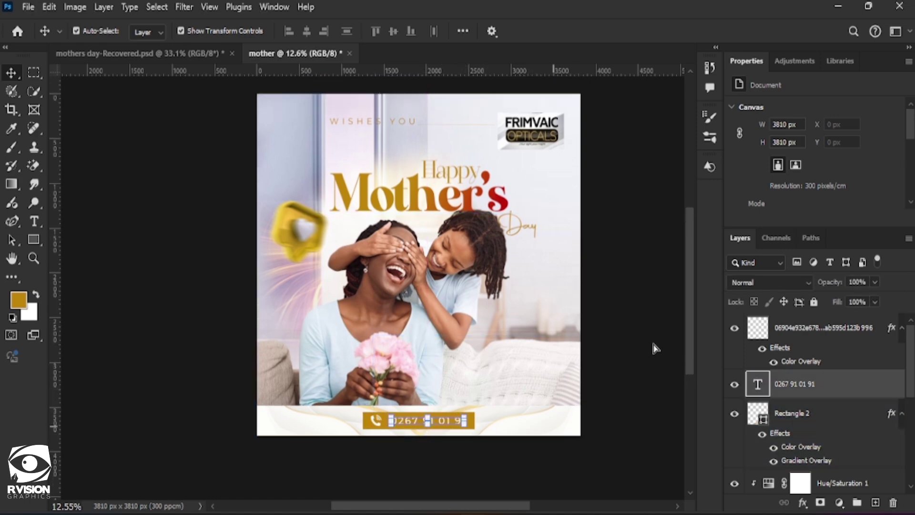
# Step: Unlock the BG group and select the lavender background image inside it
pyautogui.scroll(1, 476, 381)
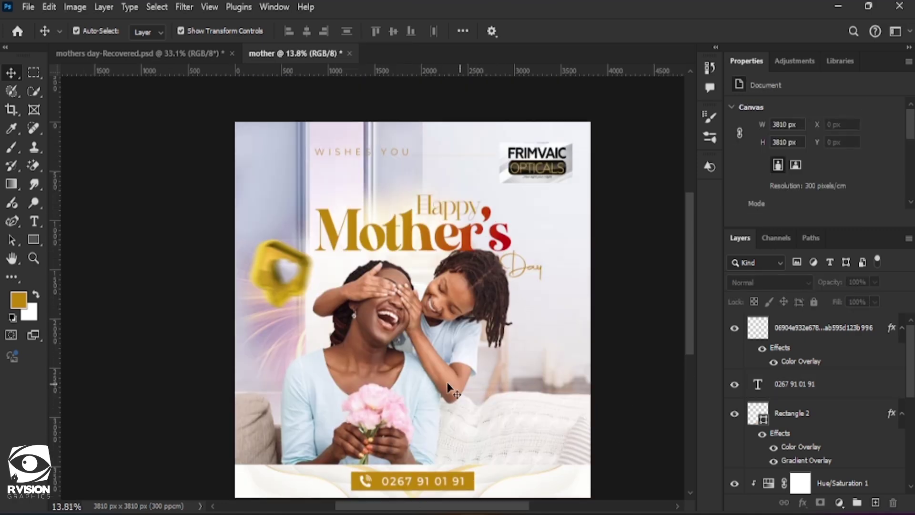
pyautogui.scroll(1, 448, 389)
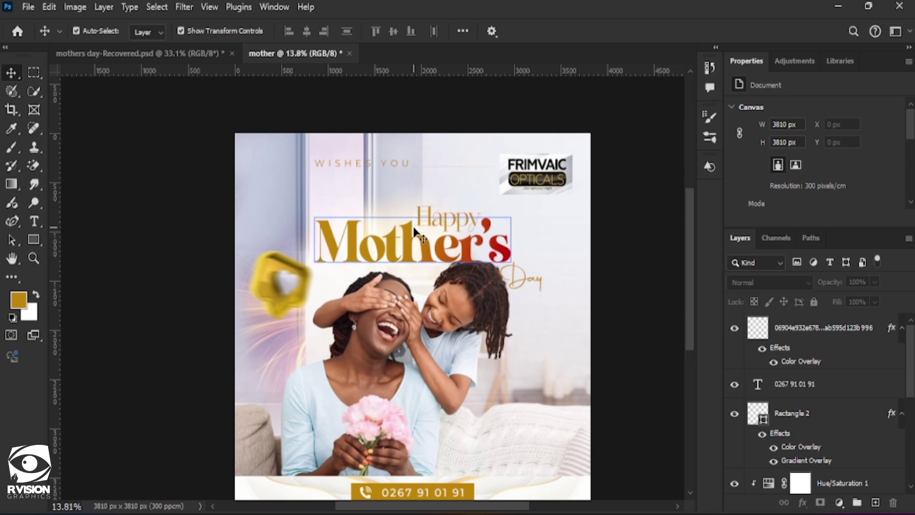
pyautogui.click(853, 413)
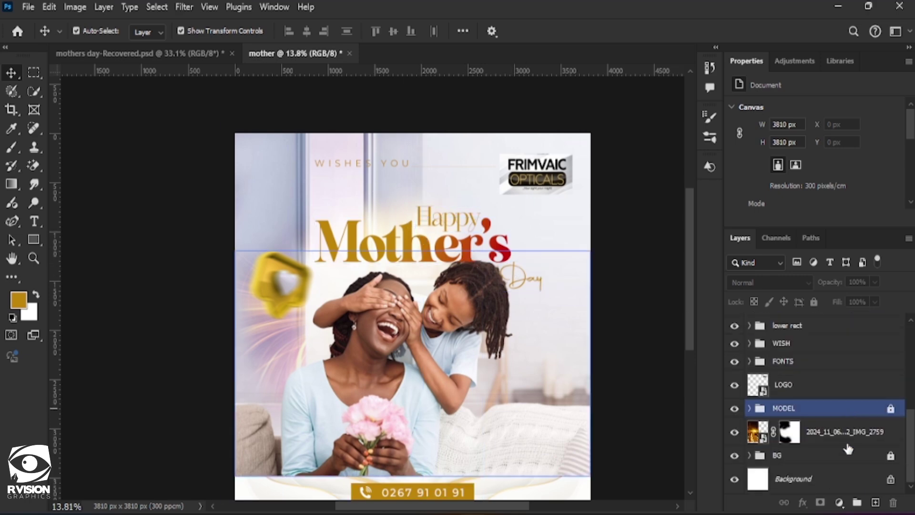
pyautogui.click(829, 456)
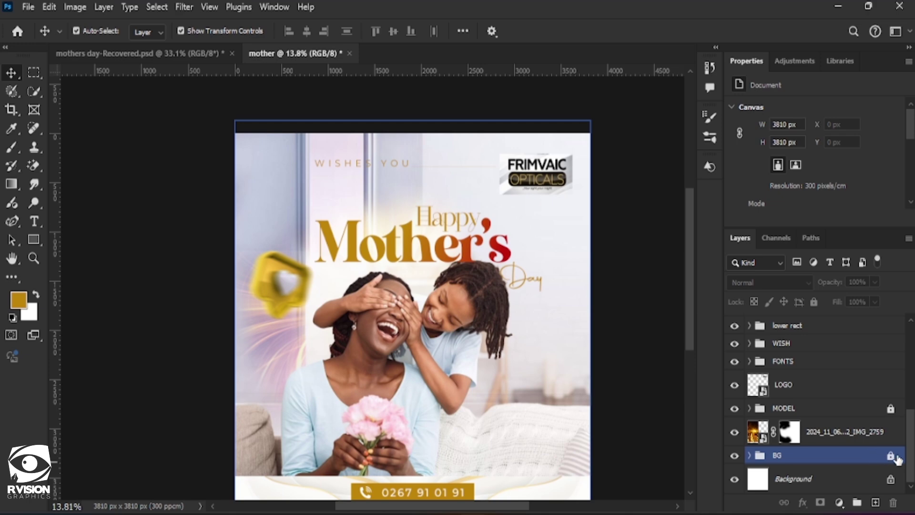
pyautogui.click(367, 197)
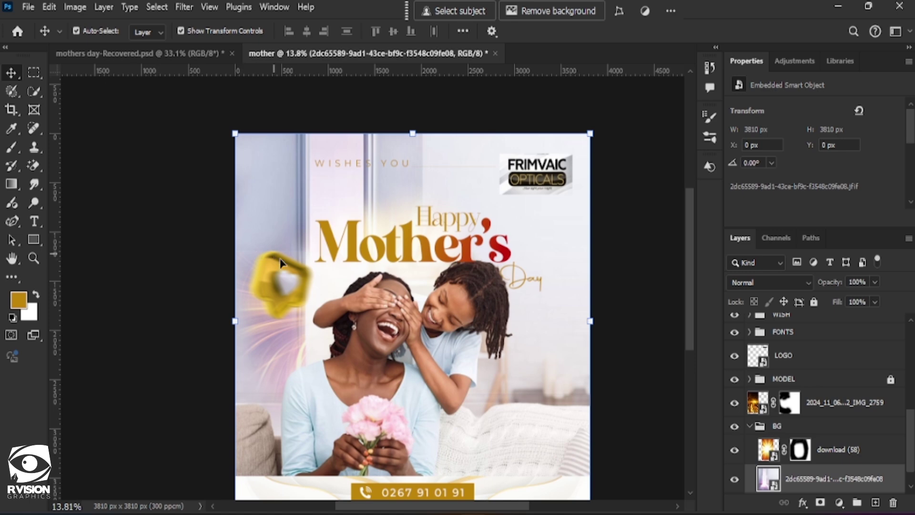
# Step: Rasterize the background image and brush white over the window frame behind the WISHES YOU text, reducing the brush to 400 px
pyautogui.click(13, 147)
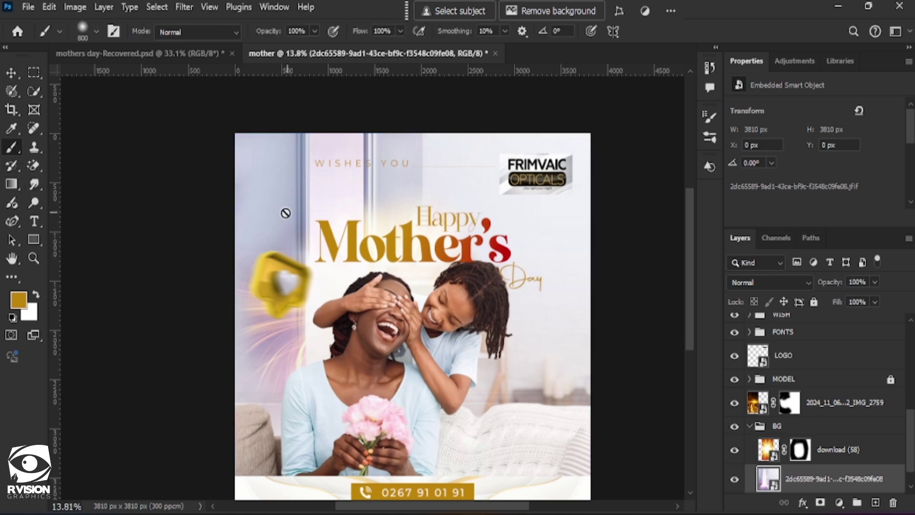
pyautogui.click(35, 295)
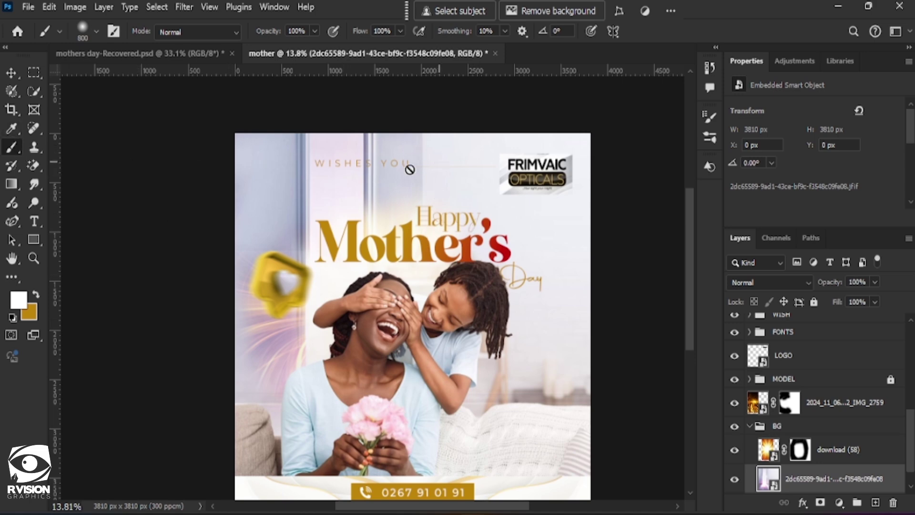
pyautogui.click(383, 181)
pyautogui.click(415, 205)
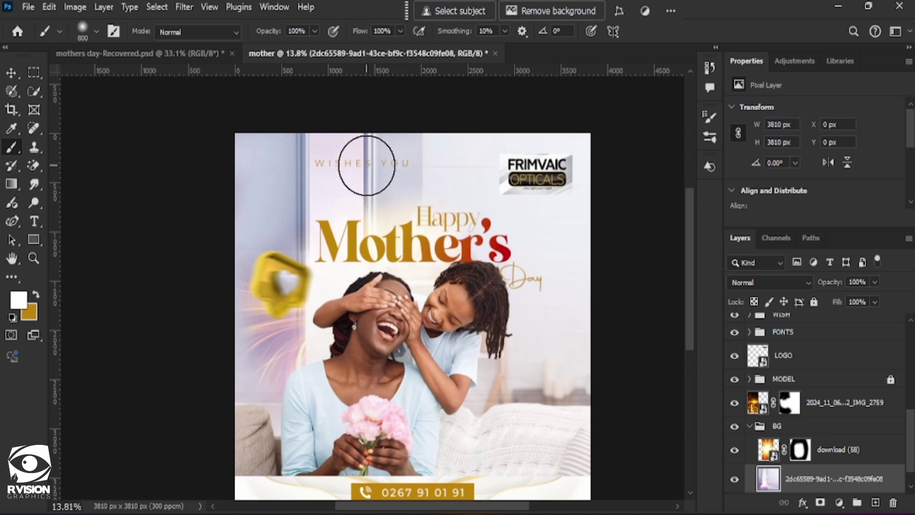
pyautogui.press('[')
pyautogui.press('[')
pyautogui.press('[')
pyautogui.press('[')
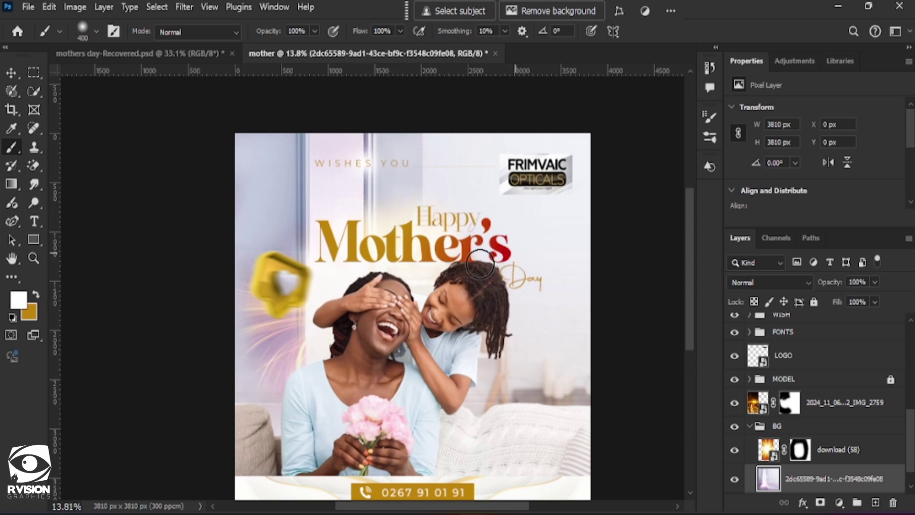
# Step: Examine the overall flyer composition, switching from the Brush to the Move tool and deselecting the background image layer
pyautogui.keyDown('alt'); pyautogui.scroll(-1, 405, 243); pyautogui.keyUp('alt')
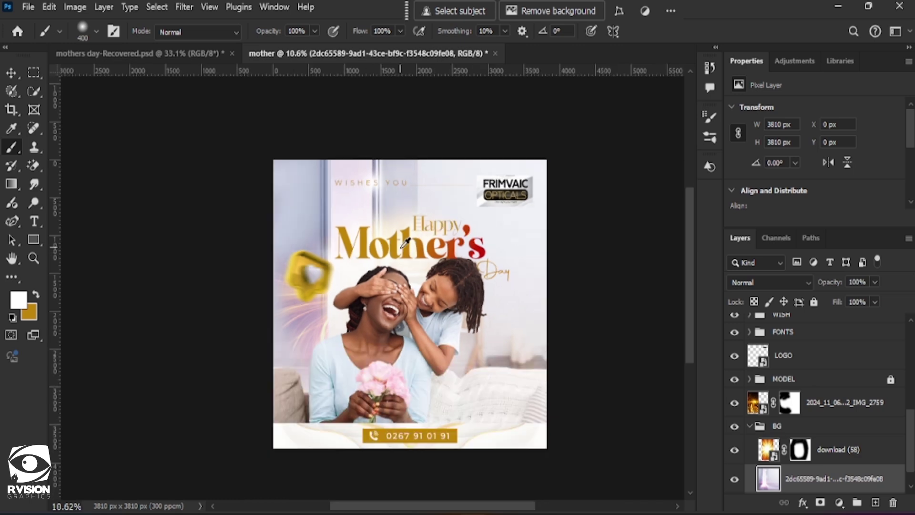
pyautogui.scroll(-1, 406, 244)
pyautogui.scroll(1, 398, 257)
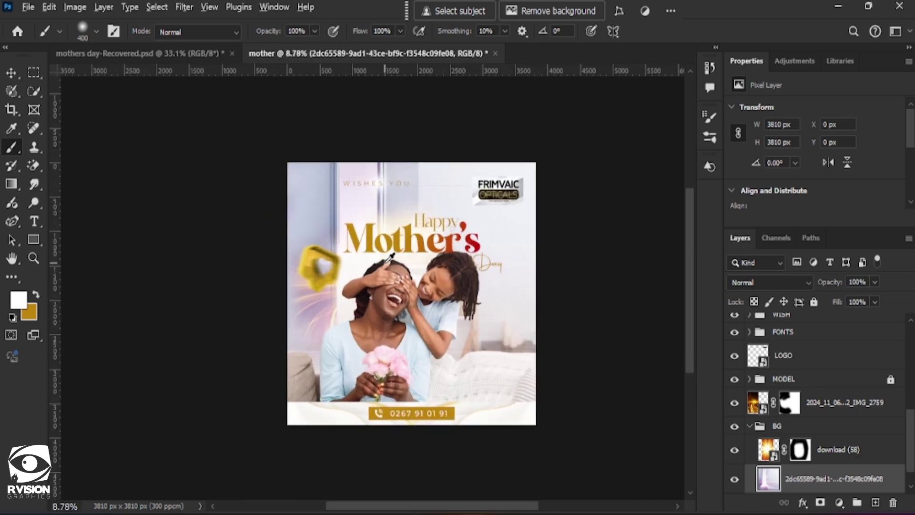
pyautogui.keyDown('alt'); pyautogui.scroll(1, 390, 258); pyautogui.keyUp('alt')
pyautogui.keyDown('ctrl'); pyautogui.hscroll(2, 318, 240); pyautogui.keyUp('ctrl')
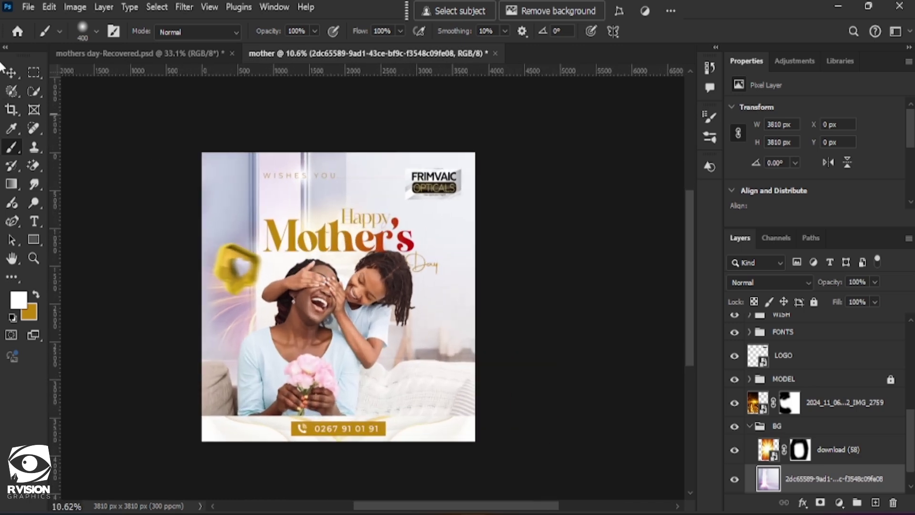
pyautogui.click(12, 73)
pyautogui.click(533, 340)
pyautogui.scroll(3, 533, 340)
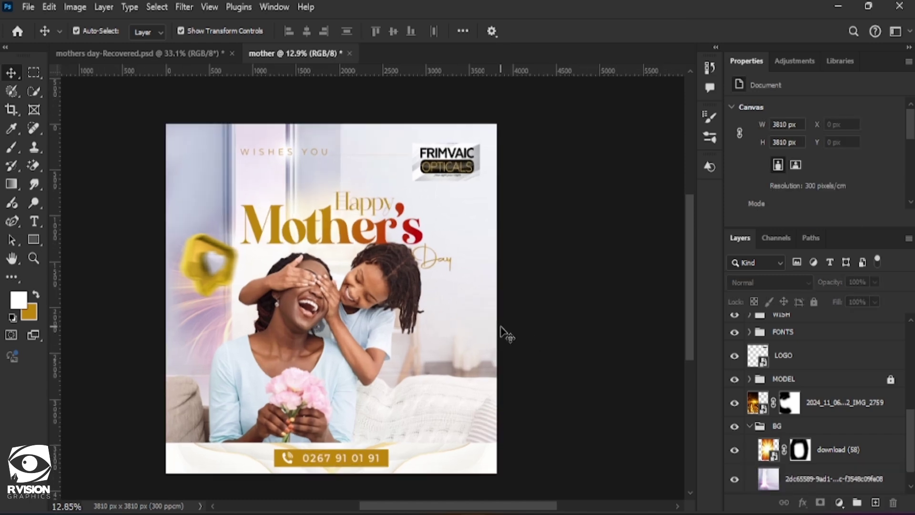